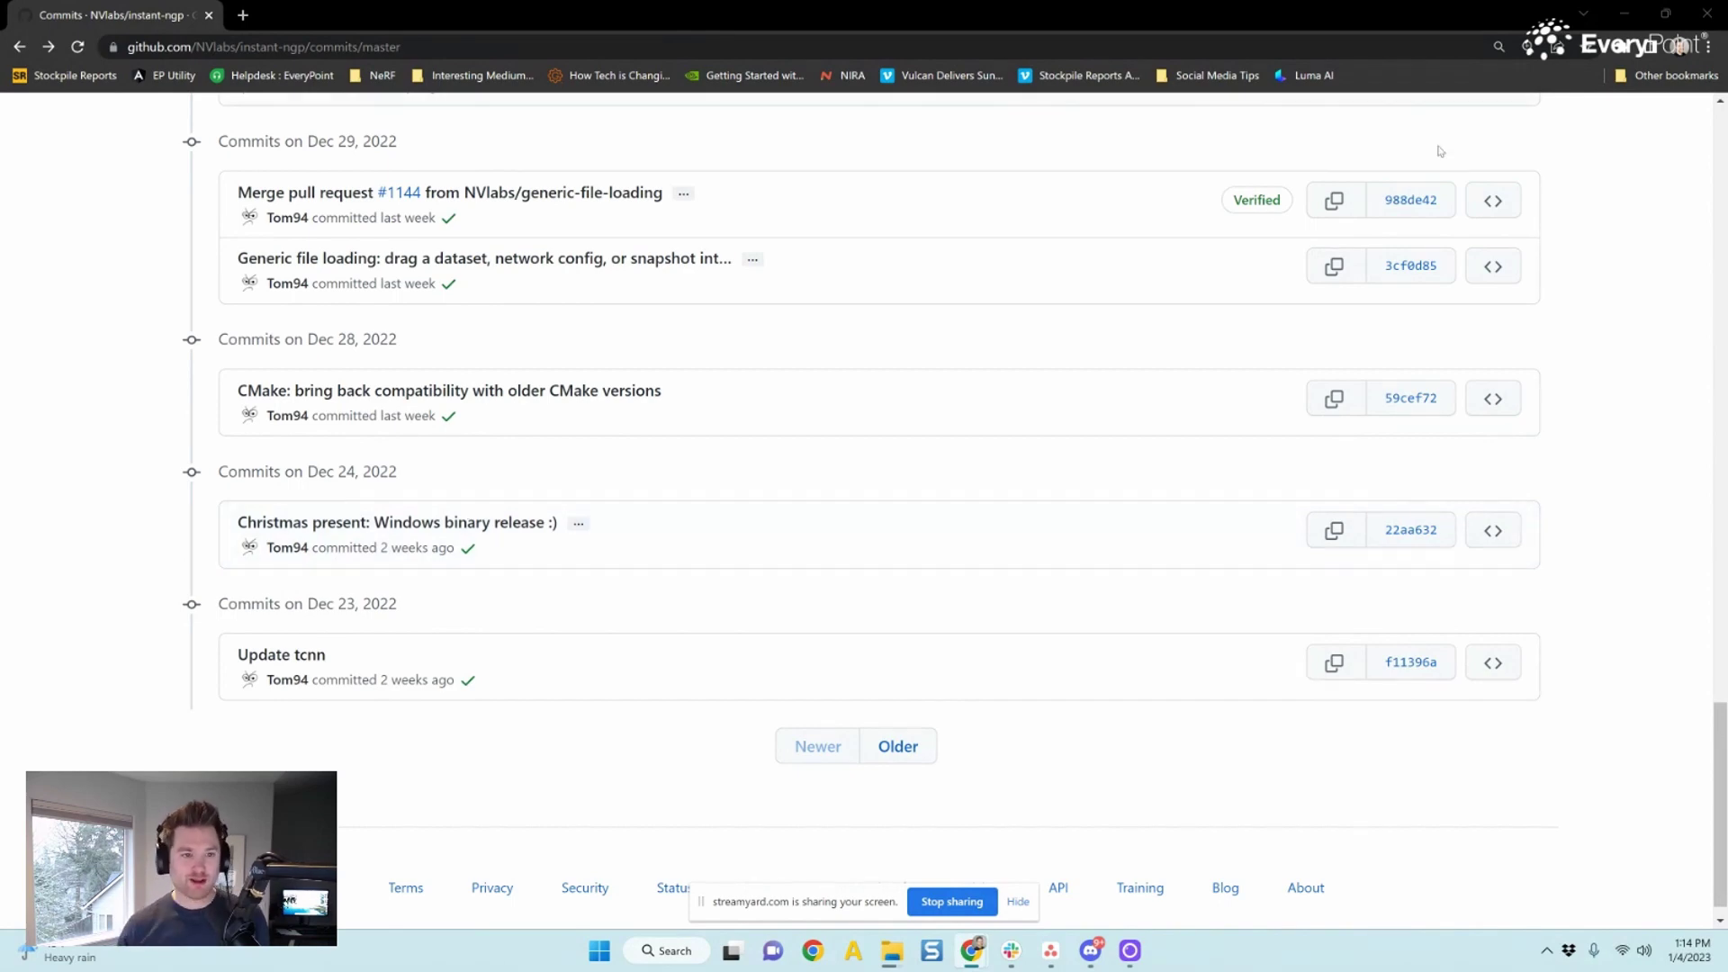
Return to the instant-ngp repository's main page and scroll down to its README
scroll(961, 309, up, 20)
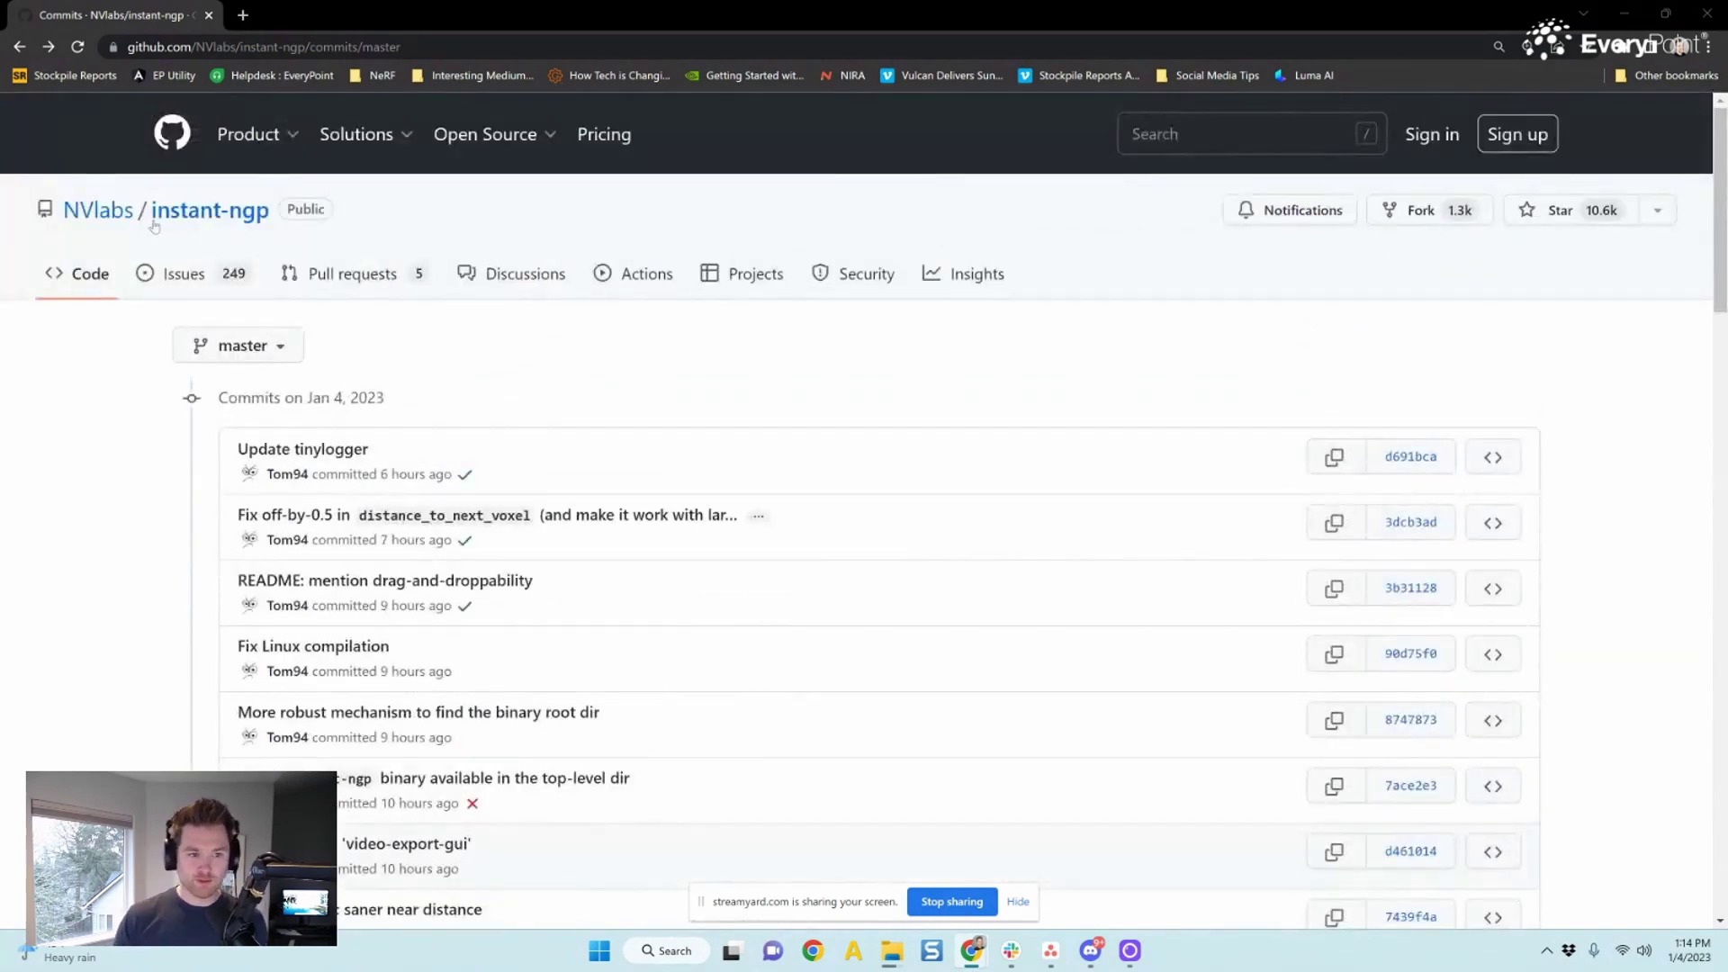
click(184, 221)
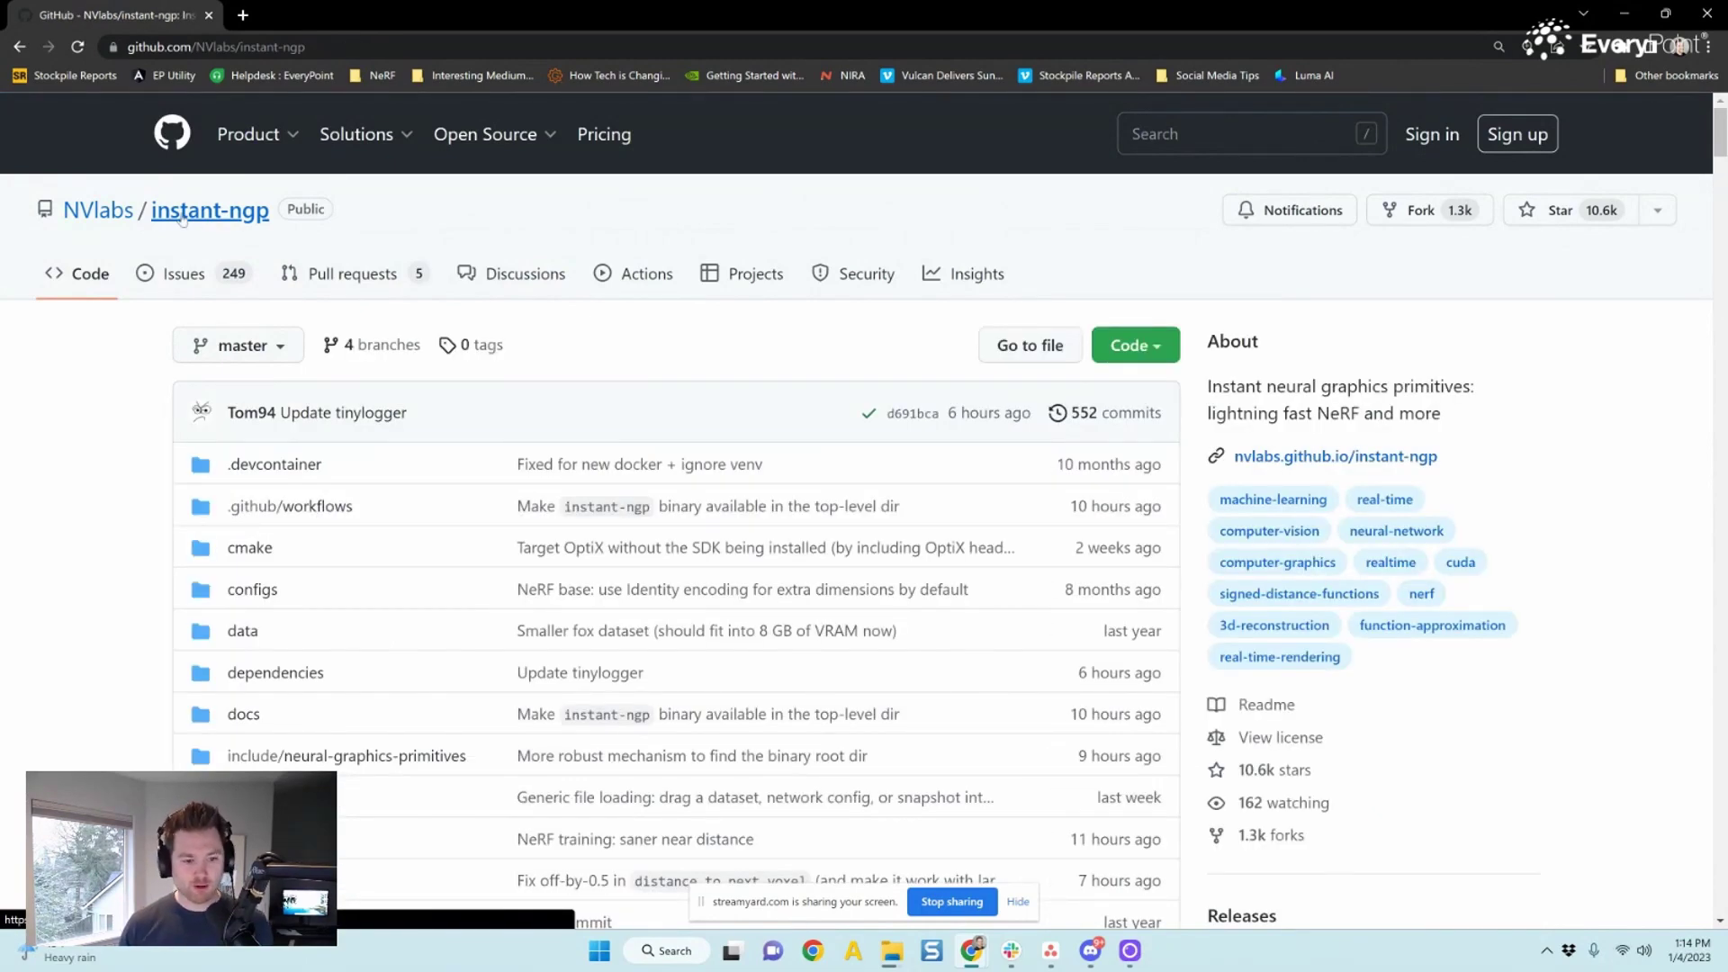
scroll(519, 583, down, 2)
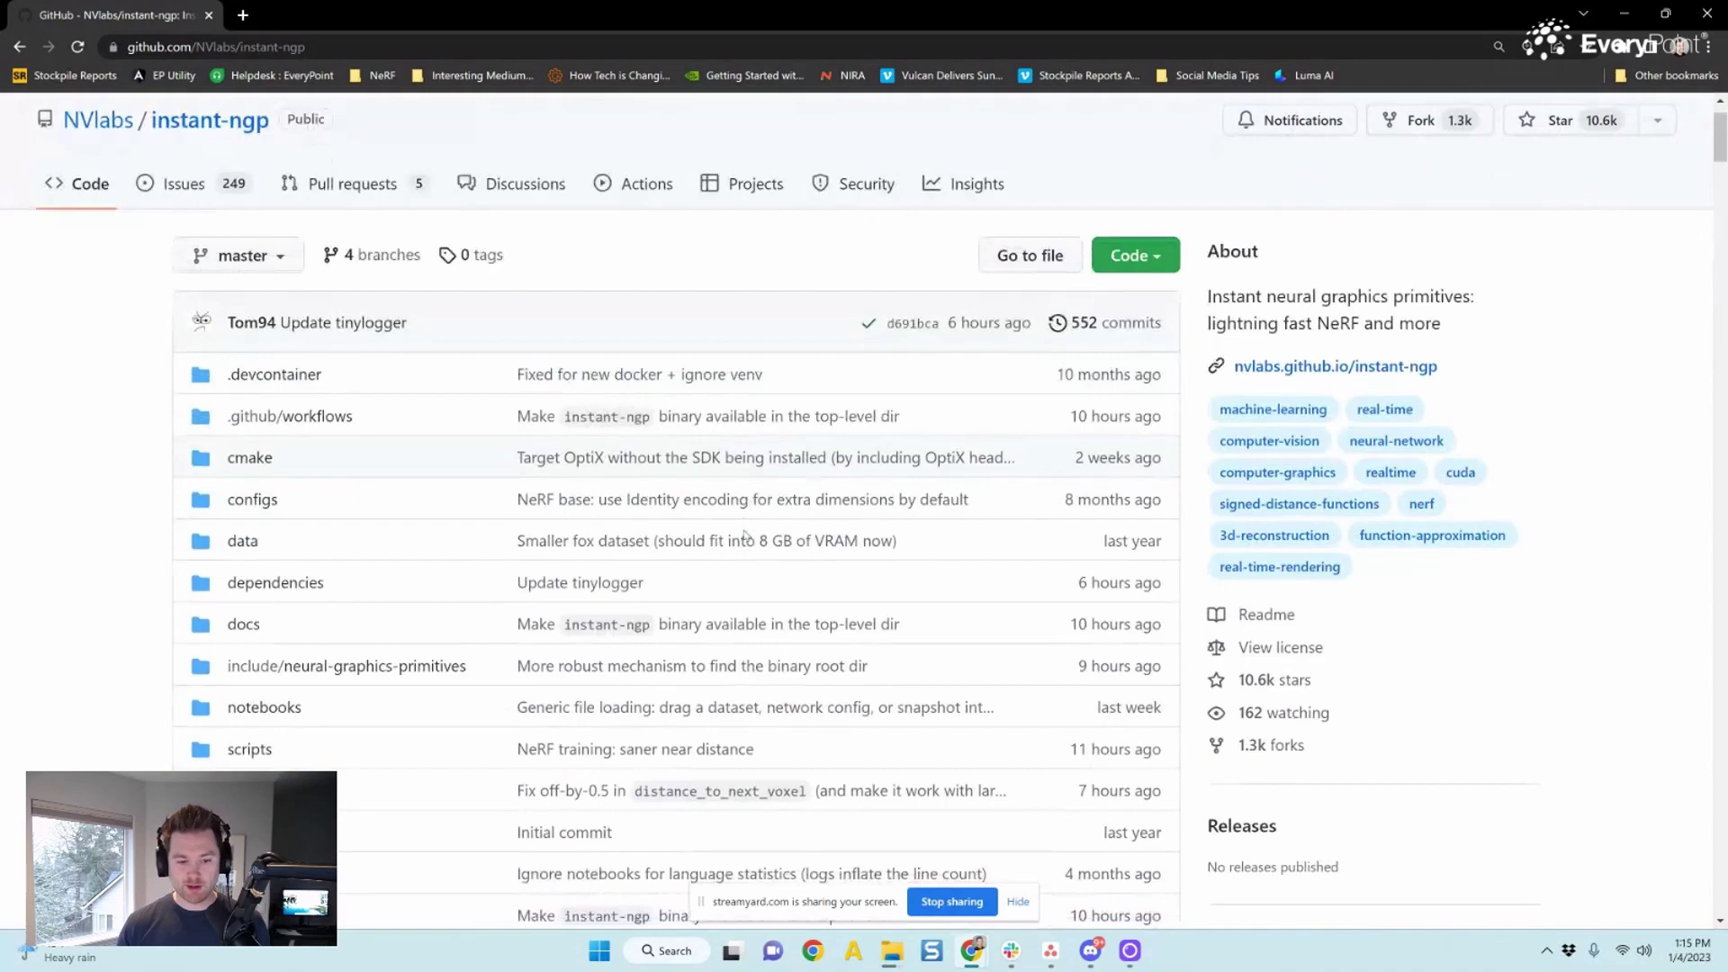
Download the RTX 3000 & 4000 series Windows binary zip from the README's release list
scroll(519, 583, down, 15)
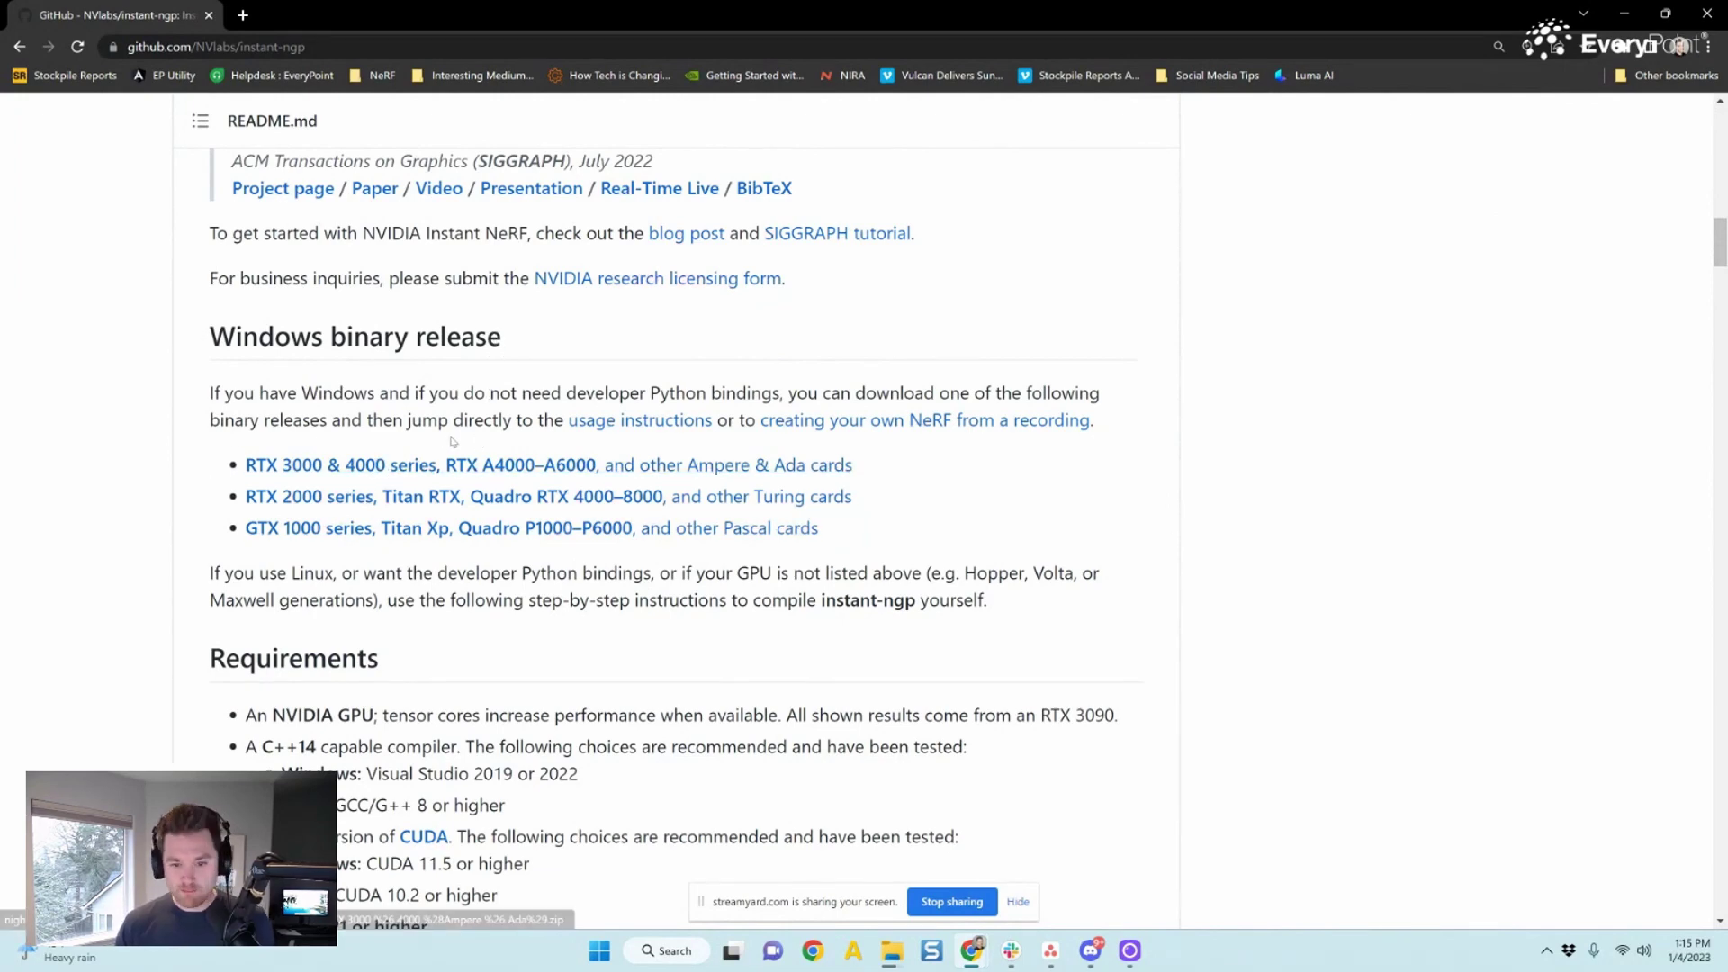
right_click(293, 539)
click(50, 416)
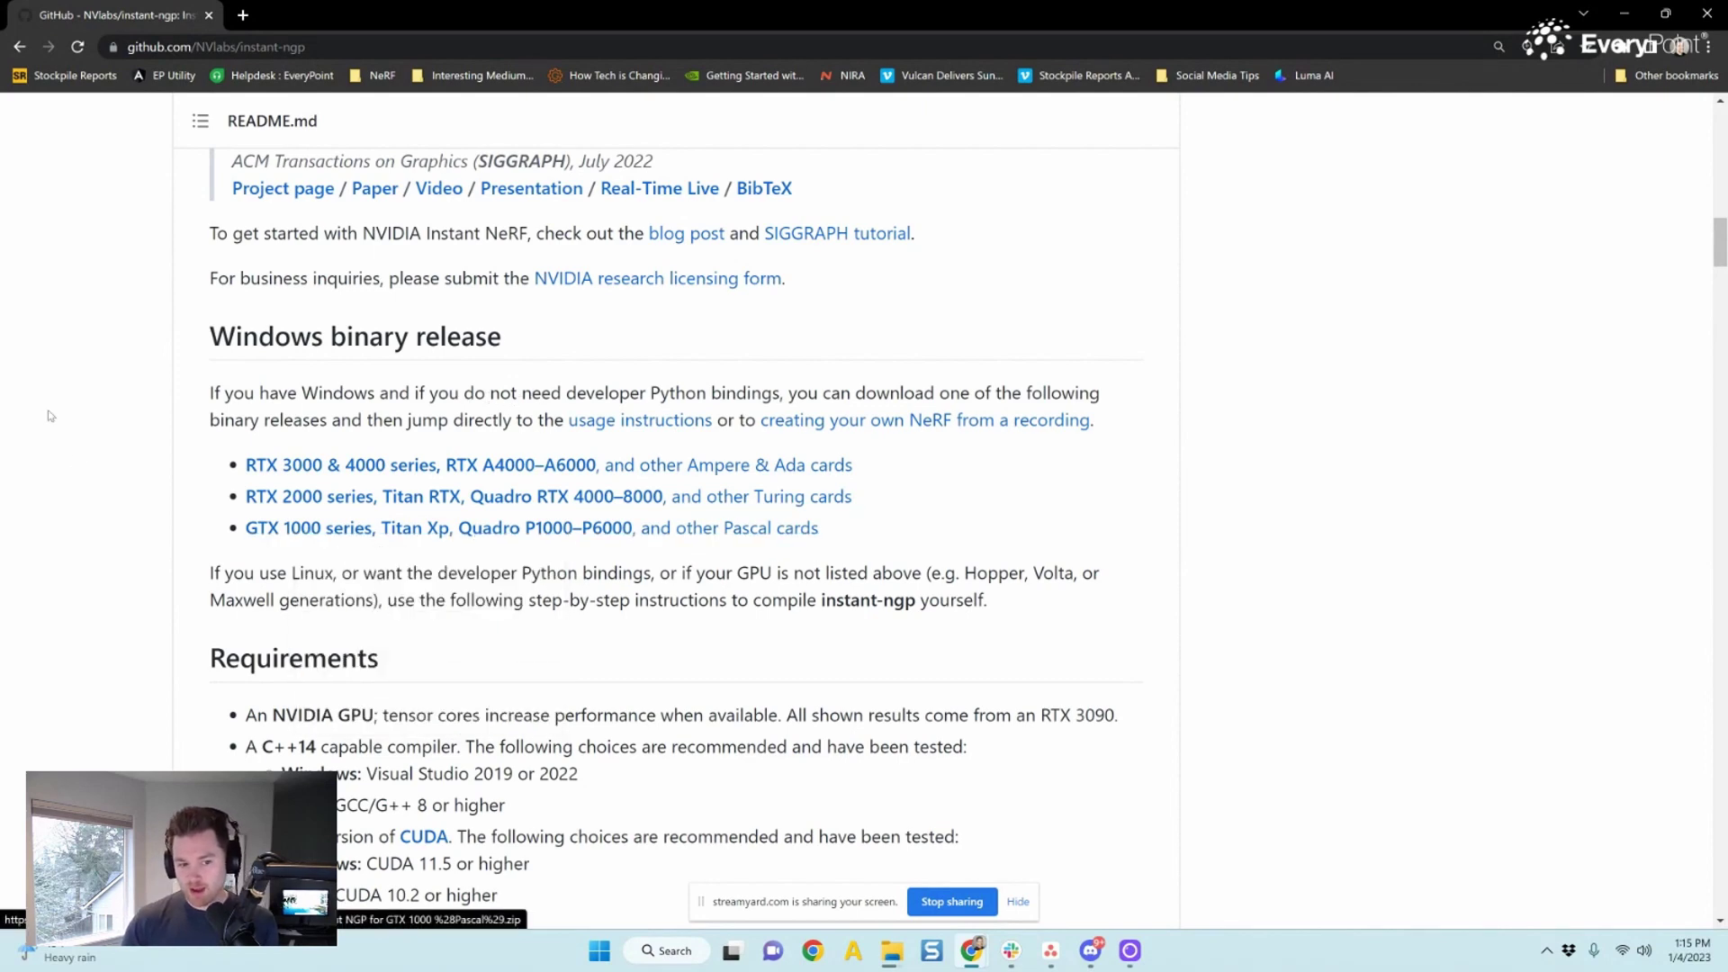
click(332, 470)
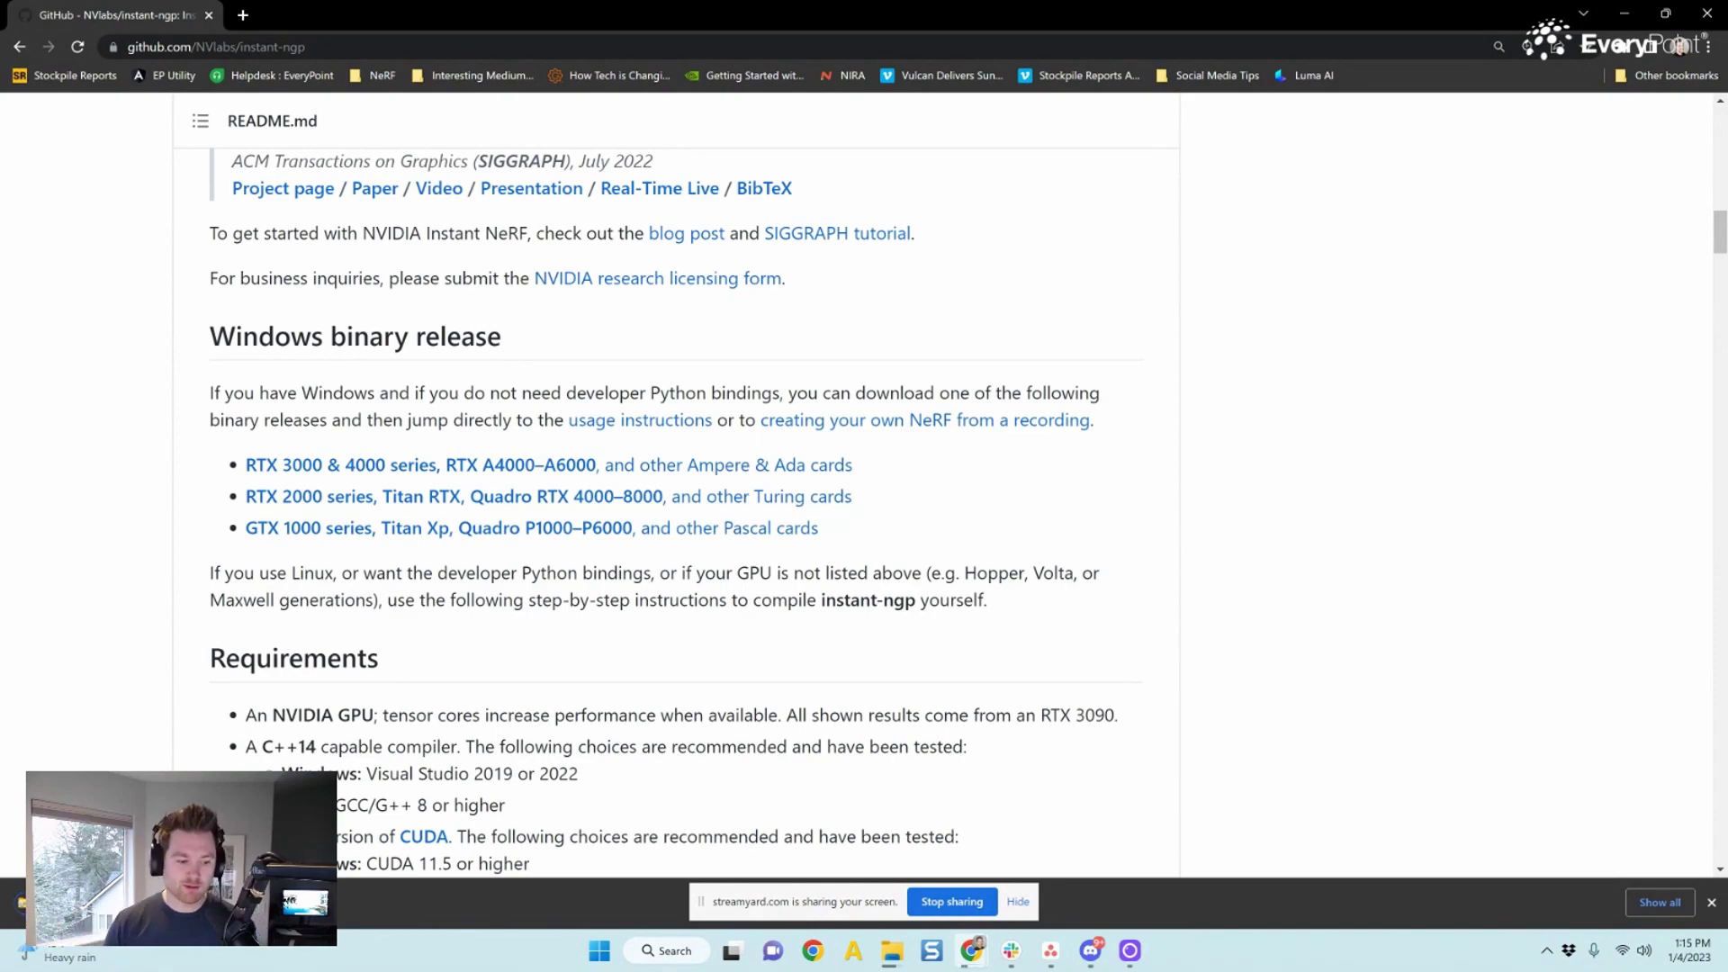
Open the master branch commit history and return to its top, the Jan 4, 2023 commits
scroll(502, 570, up, 10)
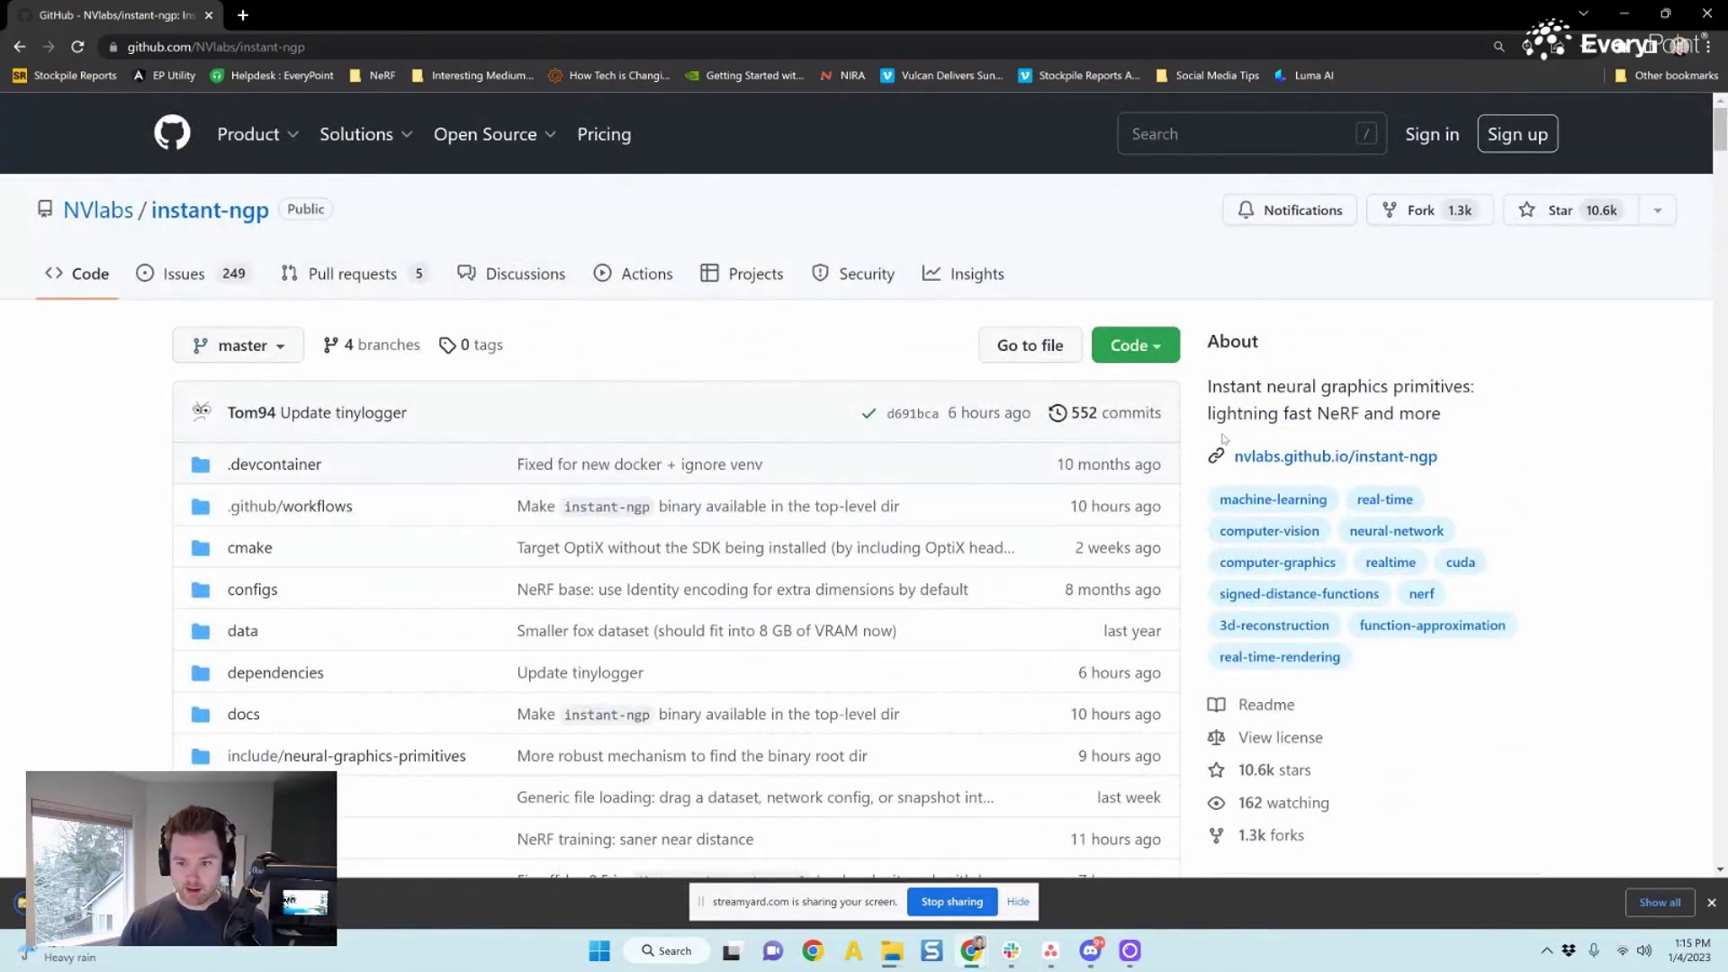
click(1136, 416)
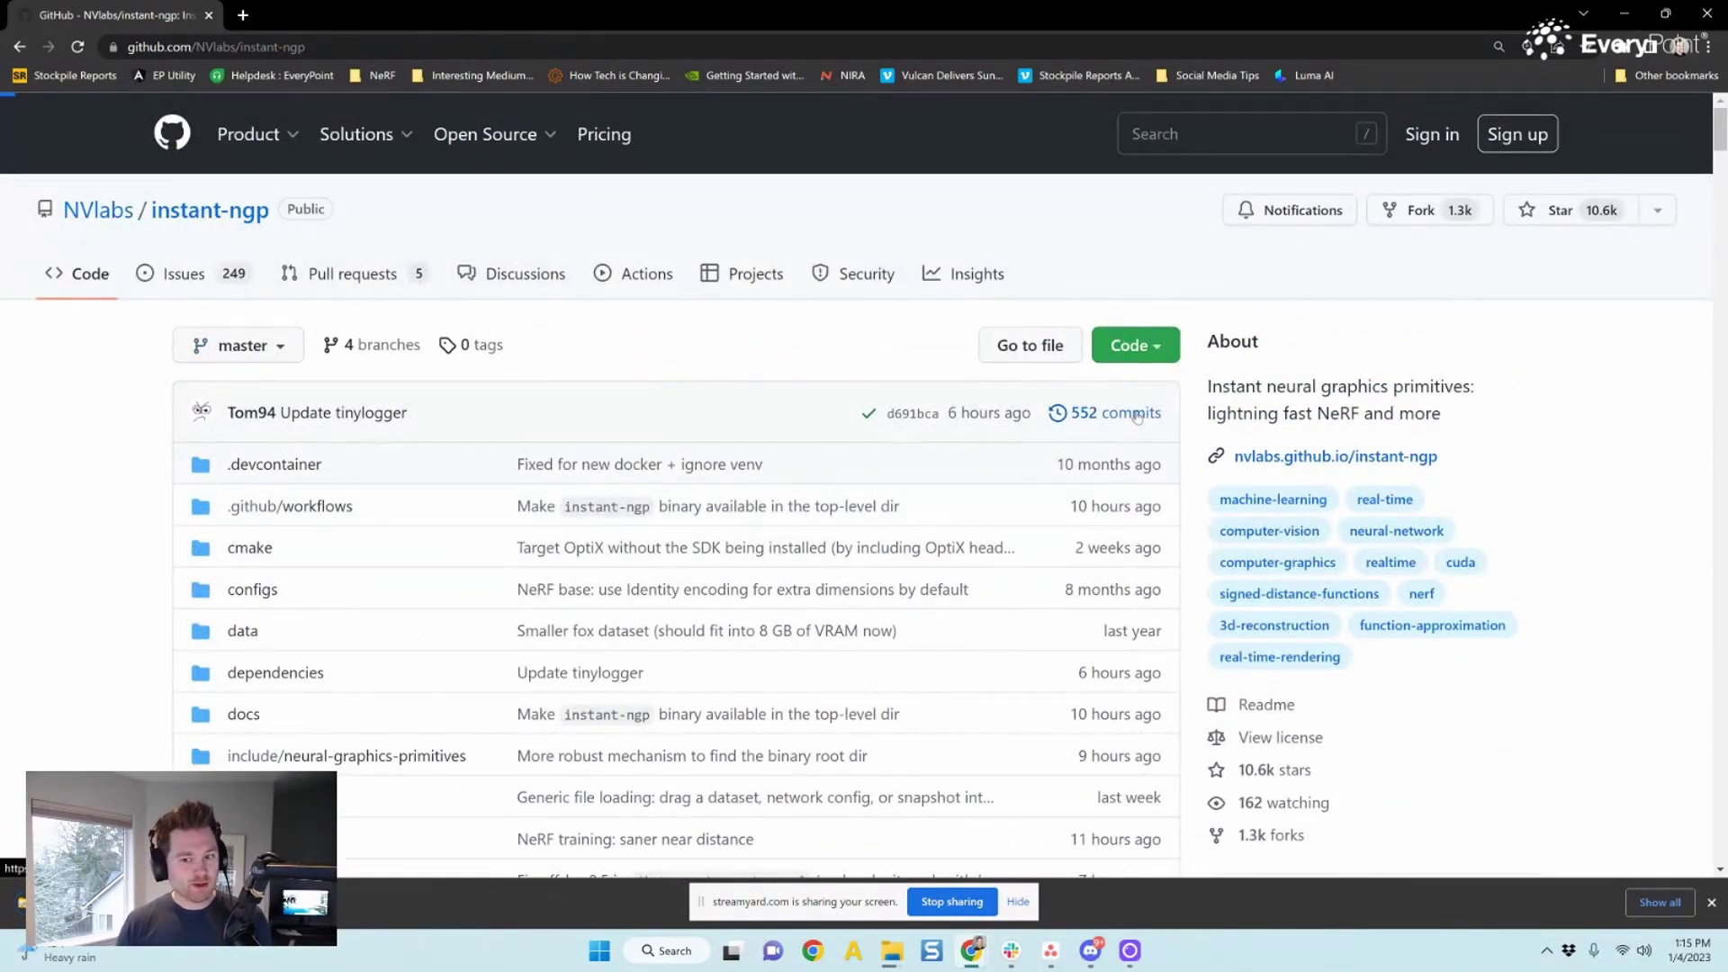
scroll(867, 543, down, 20)
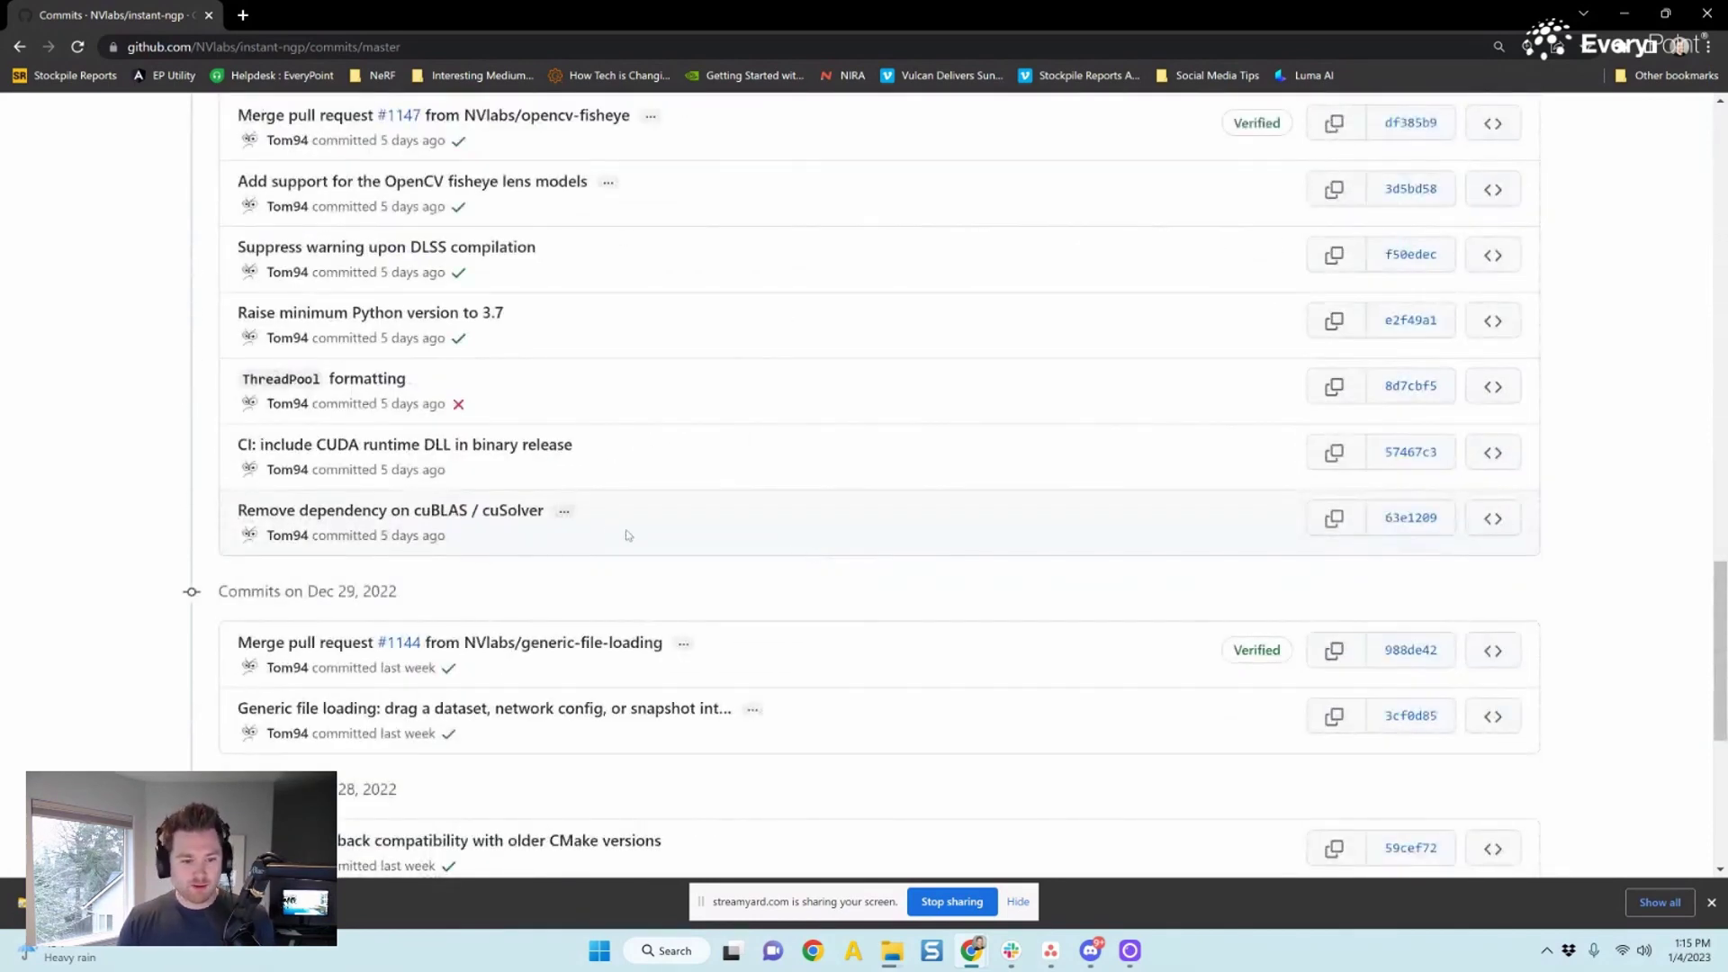
scroll(629, 537, up, 3)
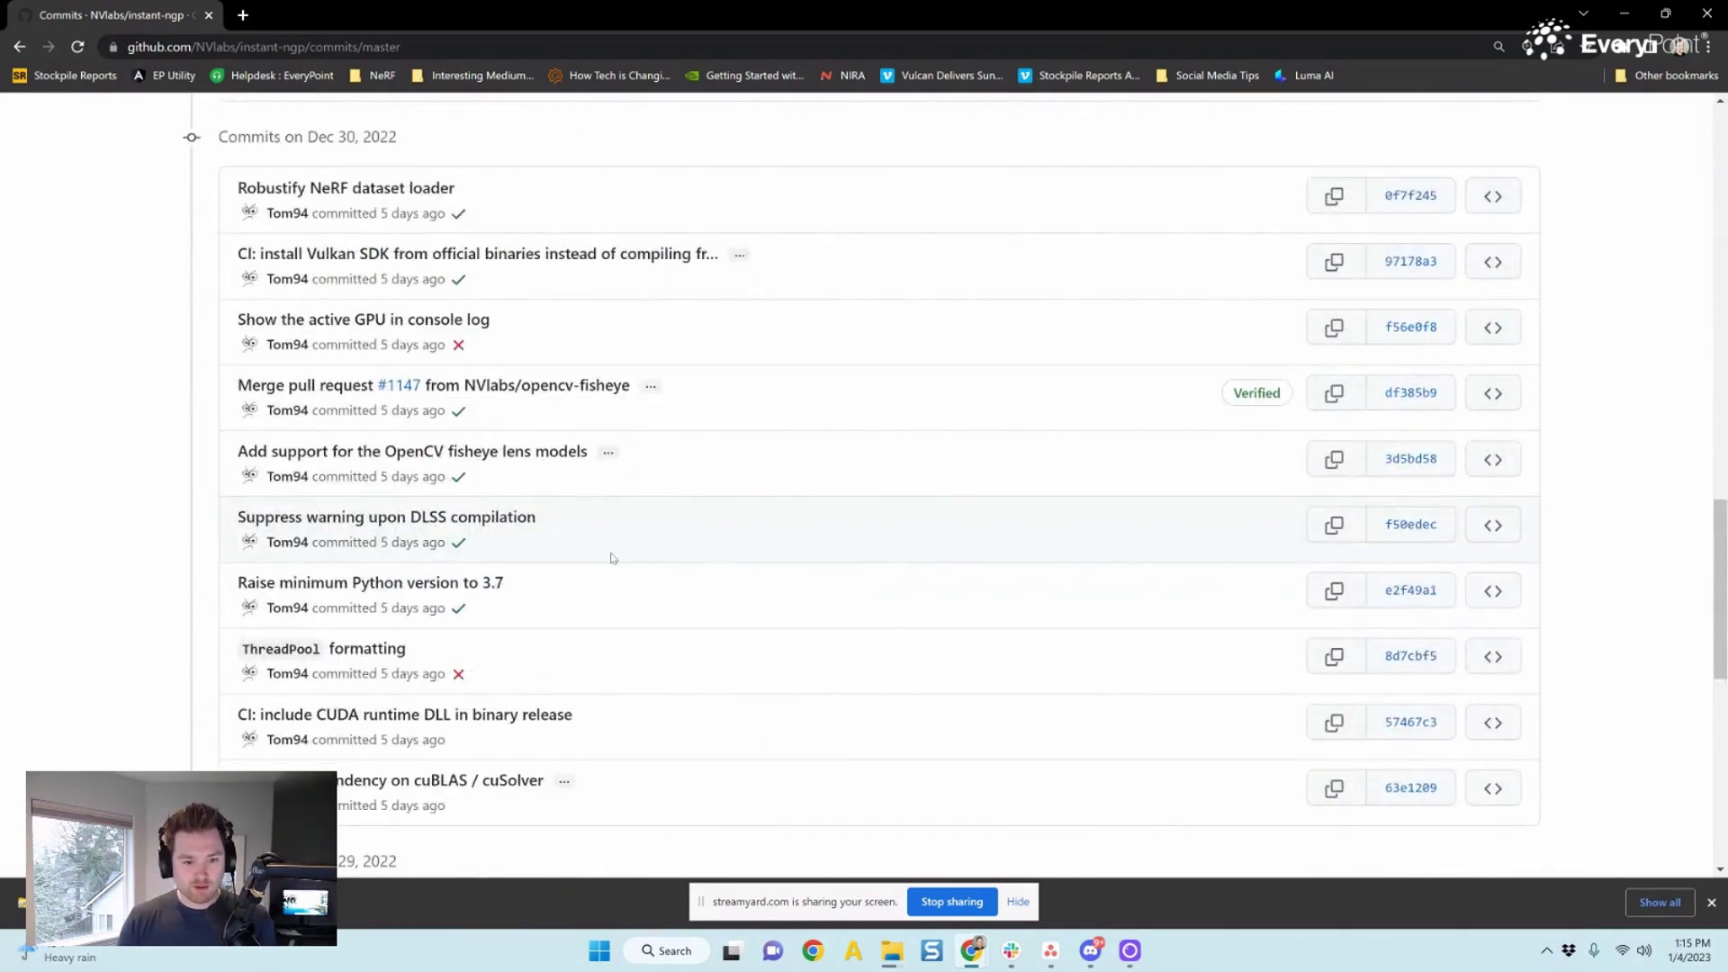
scroll(420, 540, up, 6)
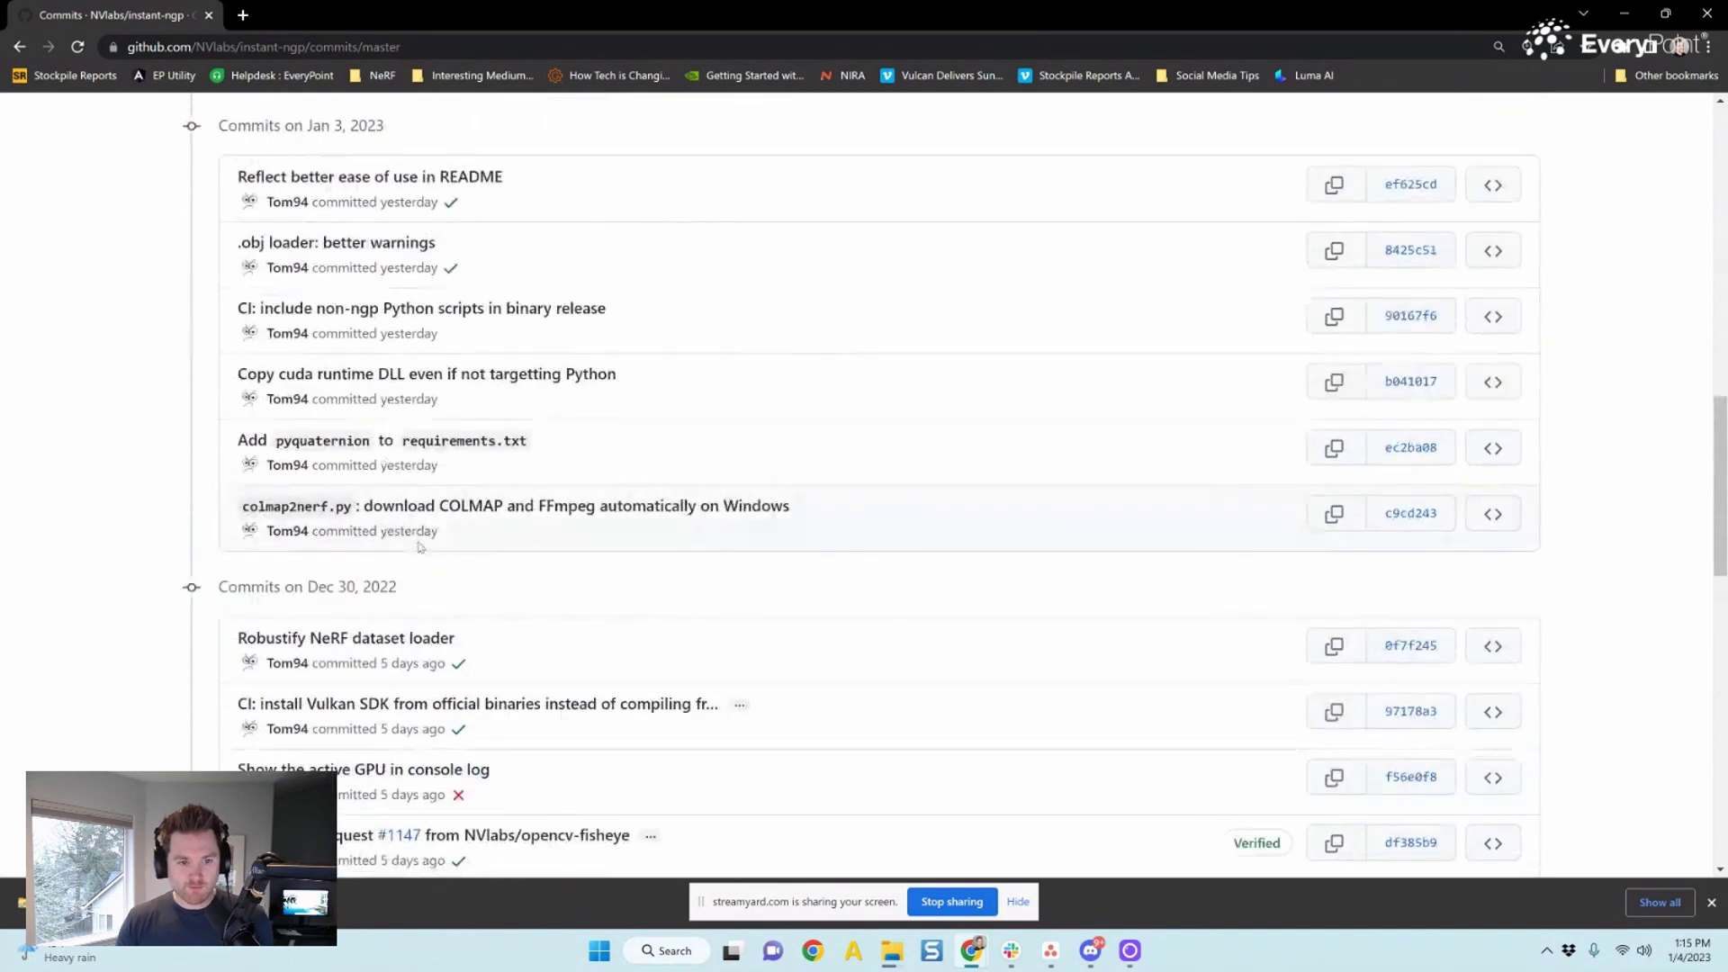
scroll(420, 547, up, 10)
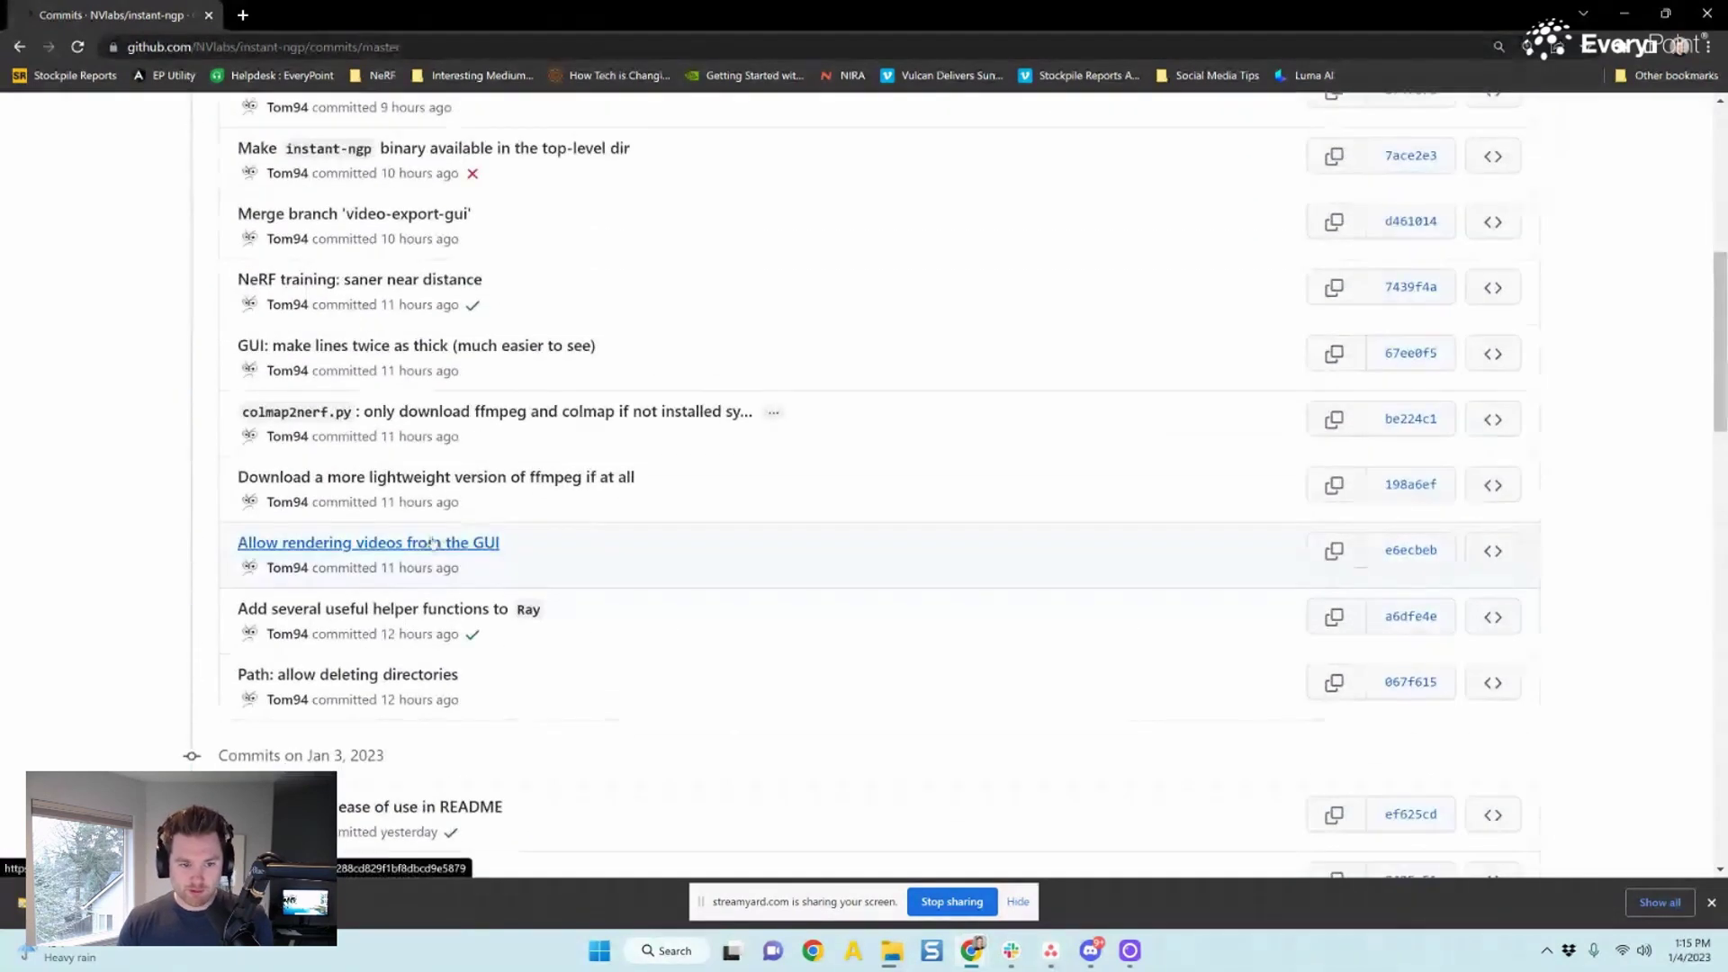
scroll(432, 540, up, 1)
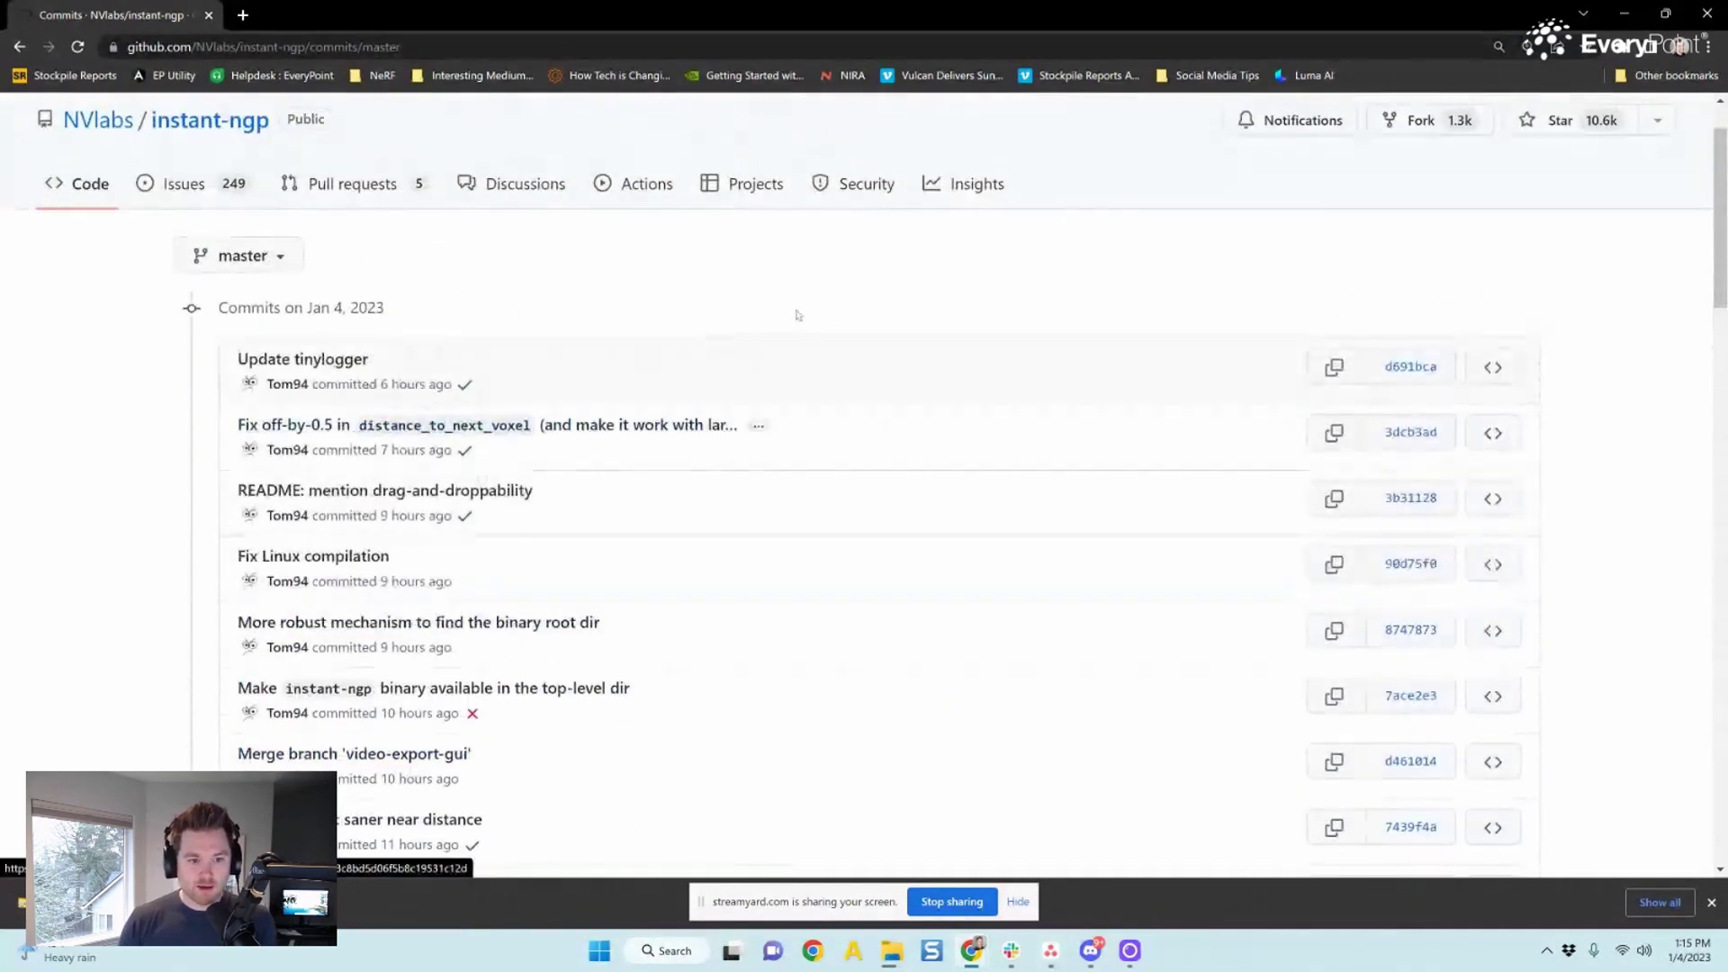
right_click(677, 330)
click(597, 147)
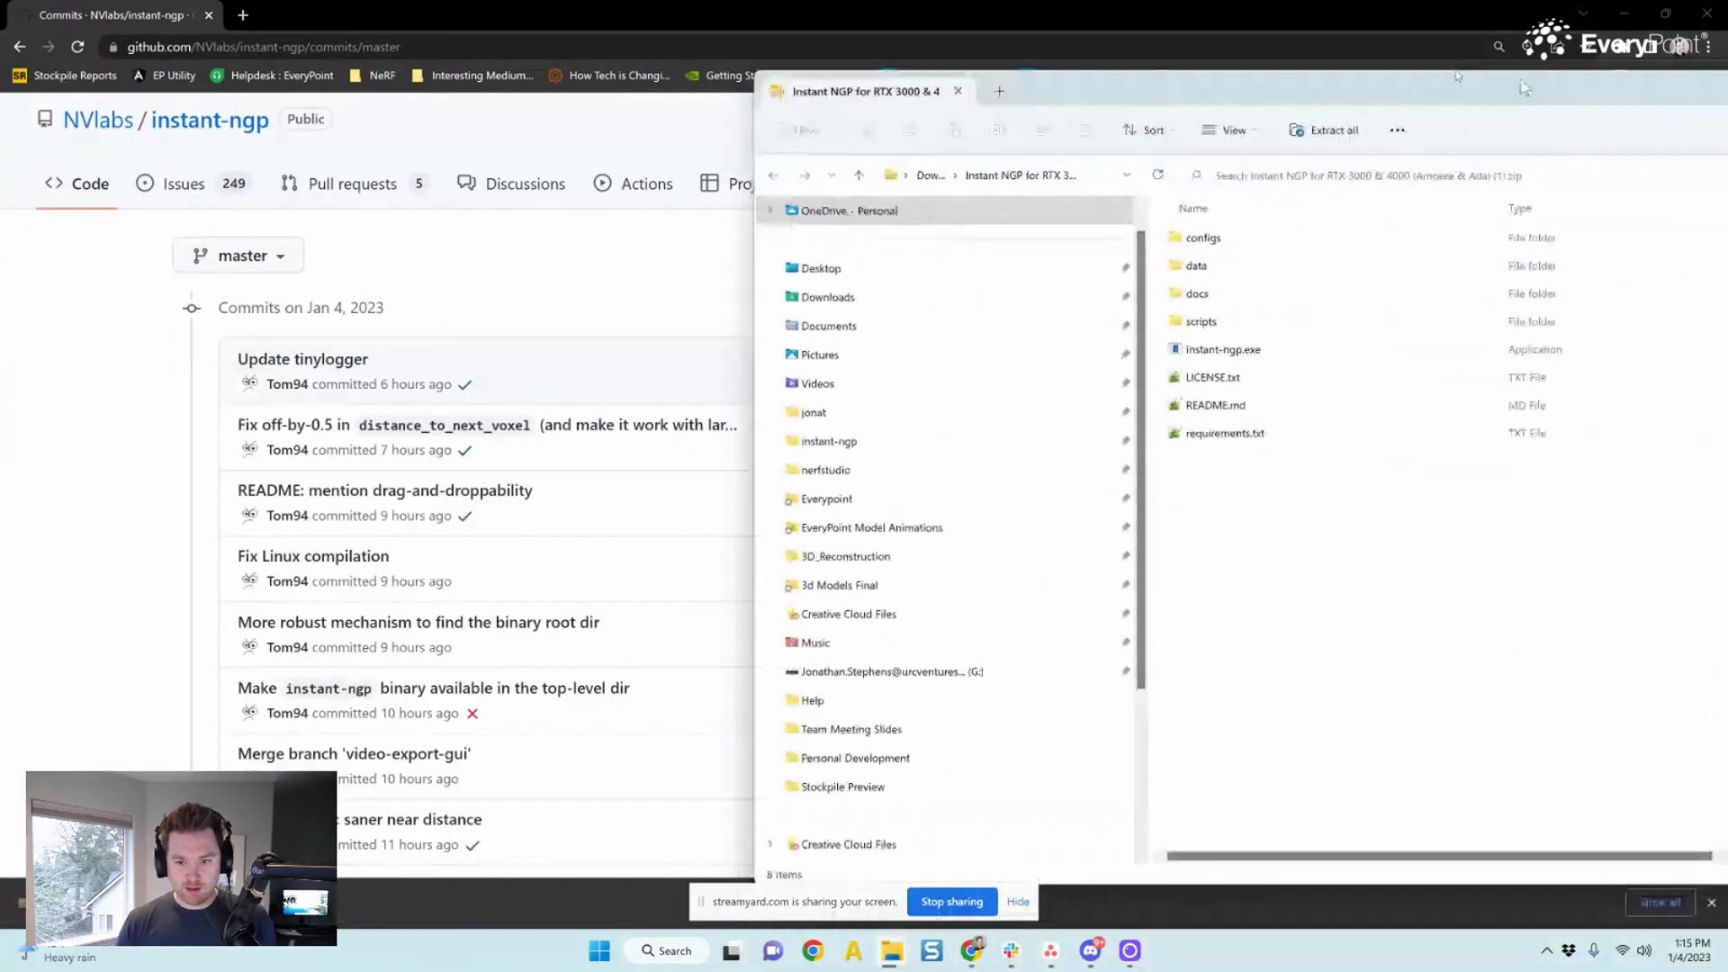
Extract the RTX 3000 & 4000 zip into a new 'Instant NGP binary' folder in Downloads
drag(1554, 116, 907, 61)
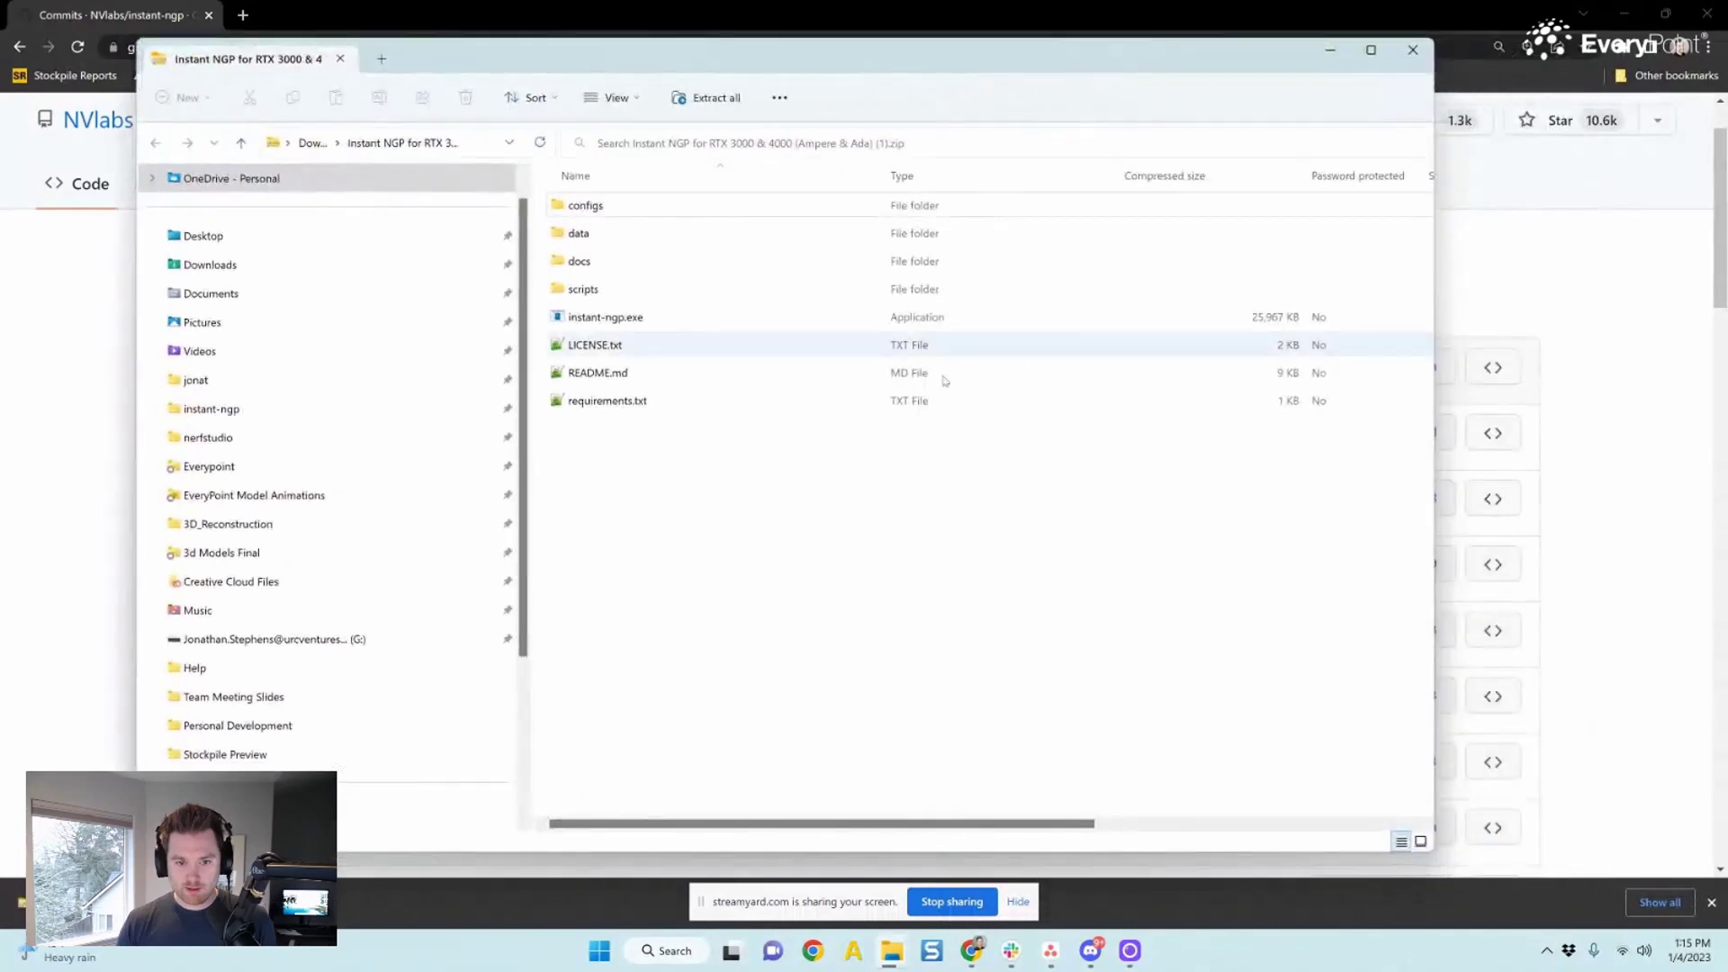
click(713, 95)
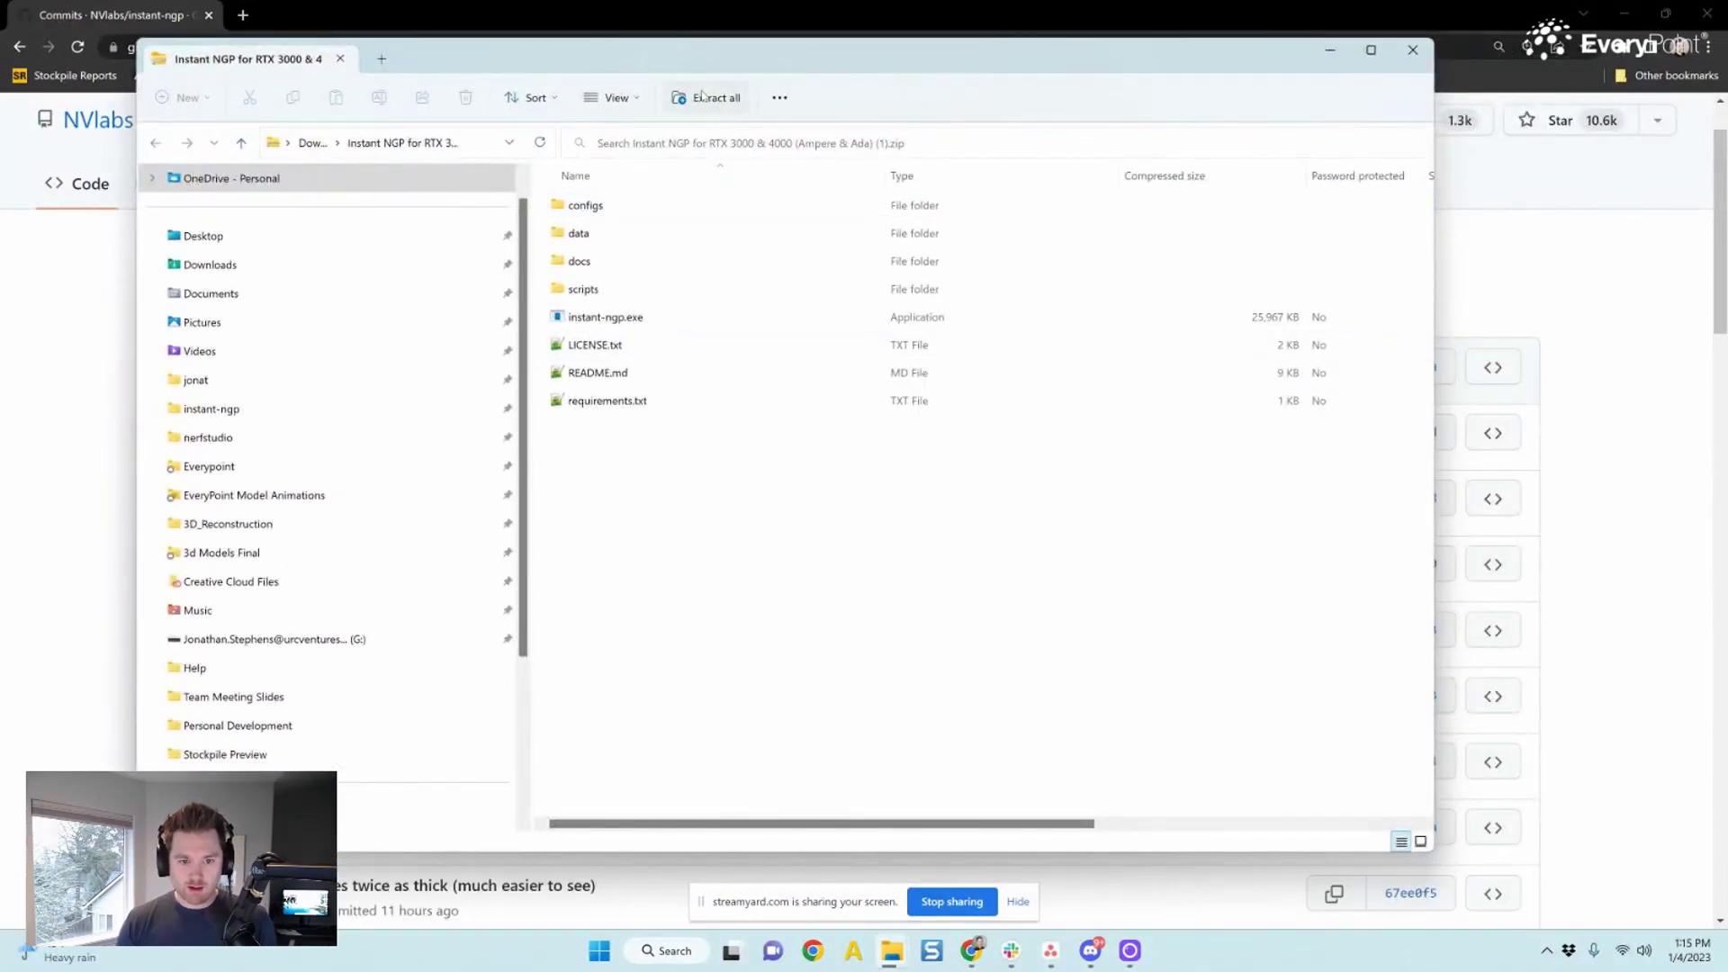
click(808, 387)
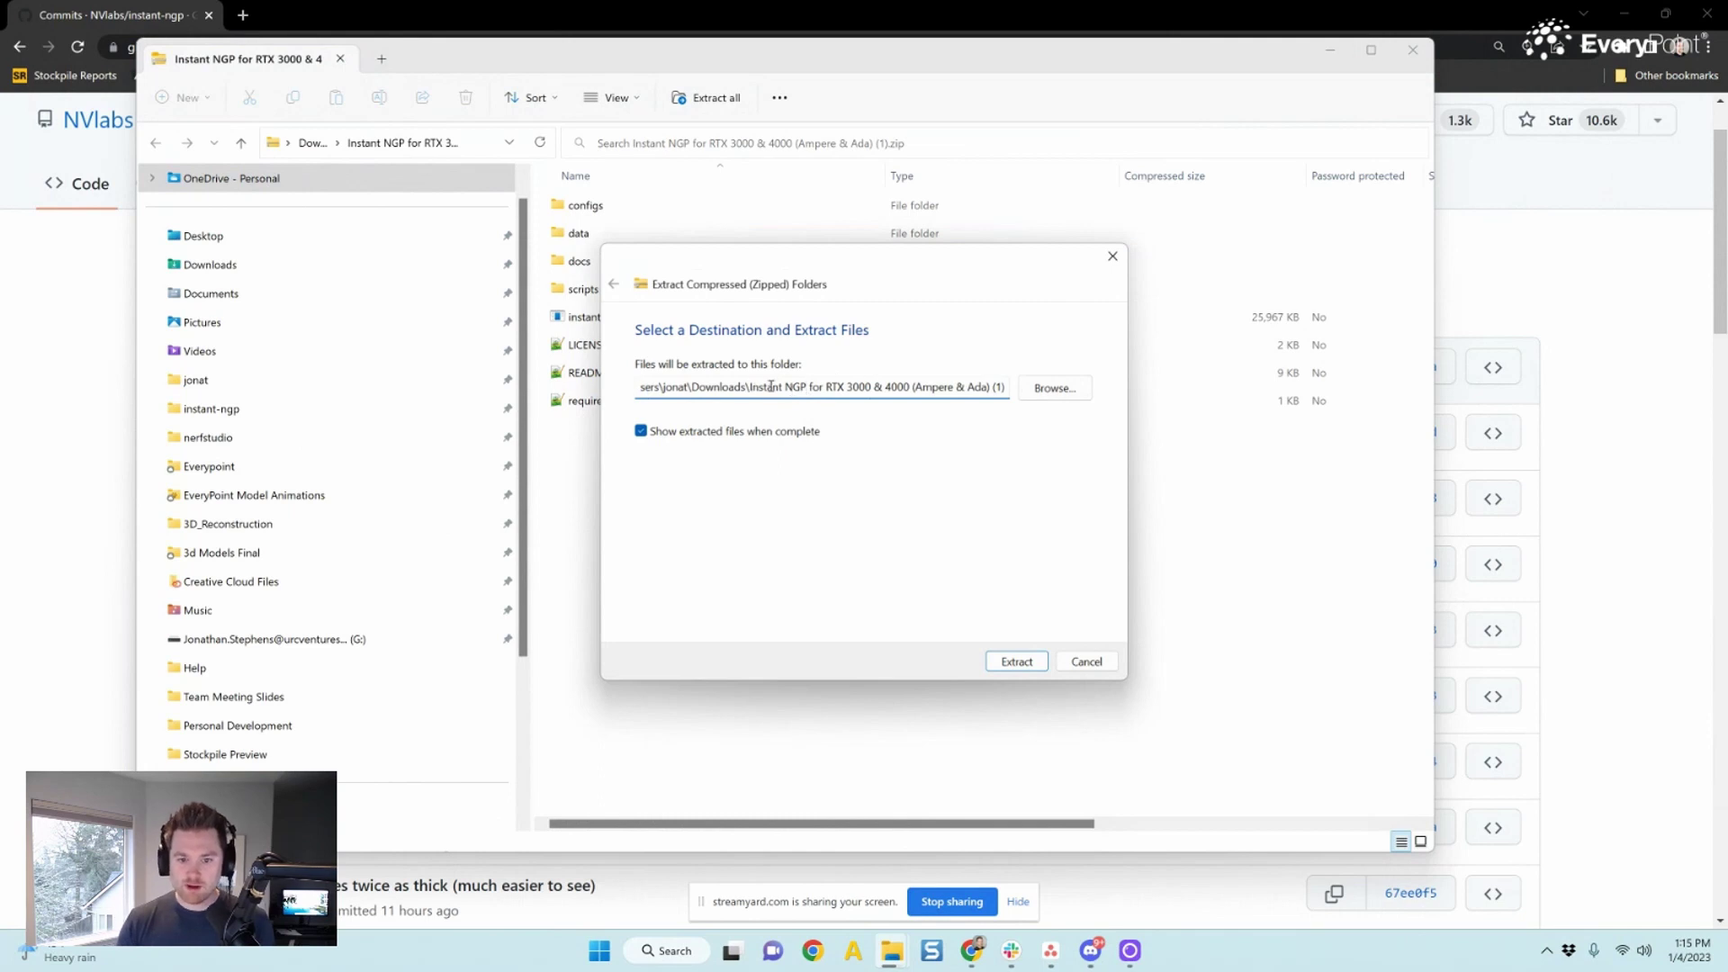
drag(820, 386, 970, 394)
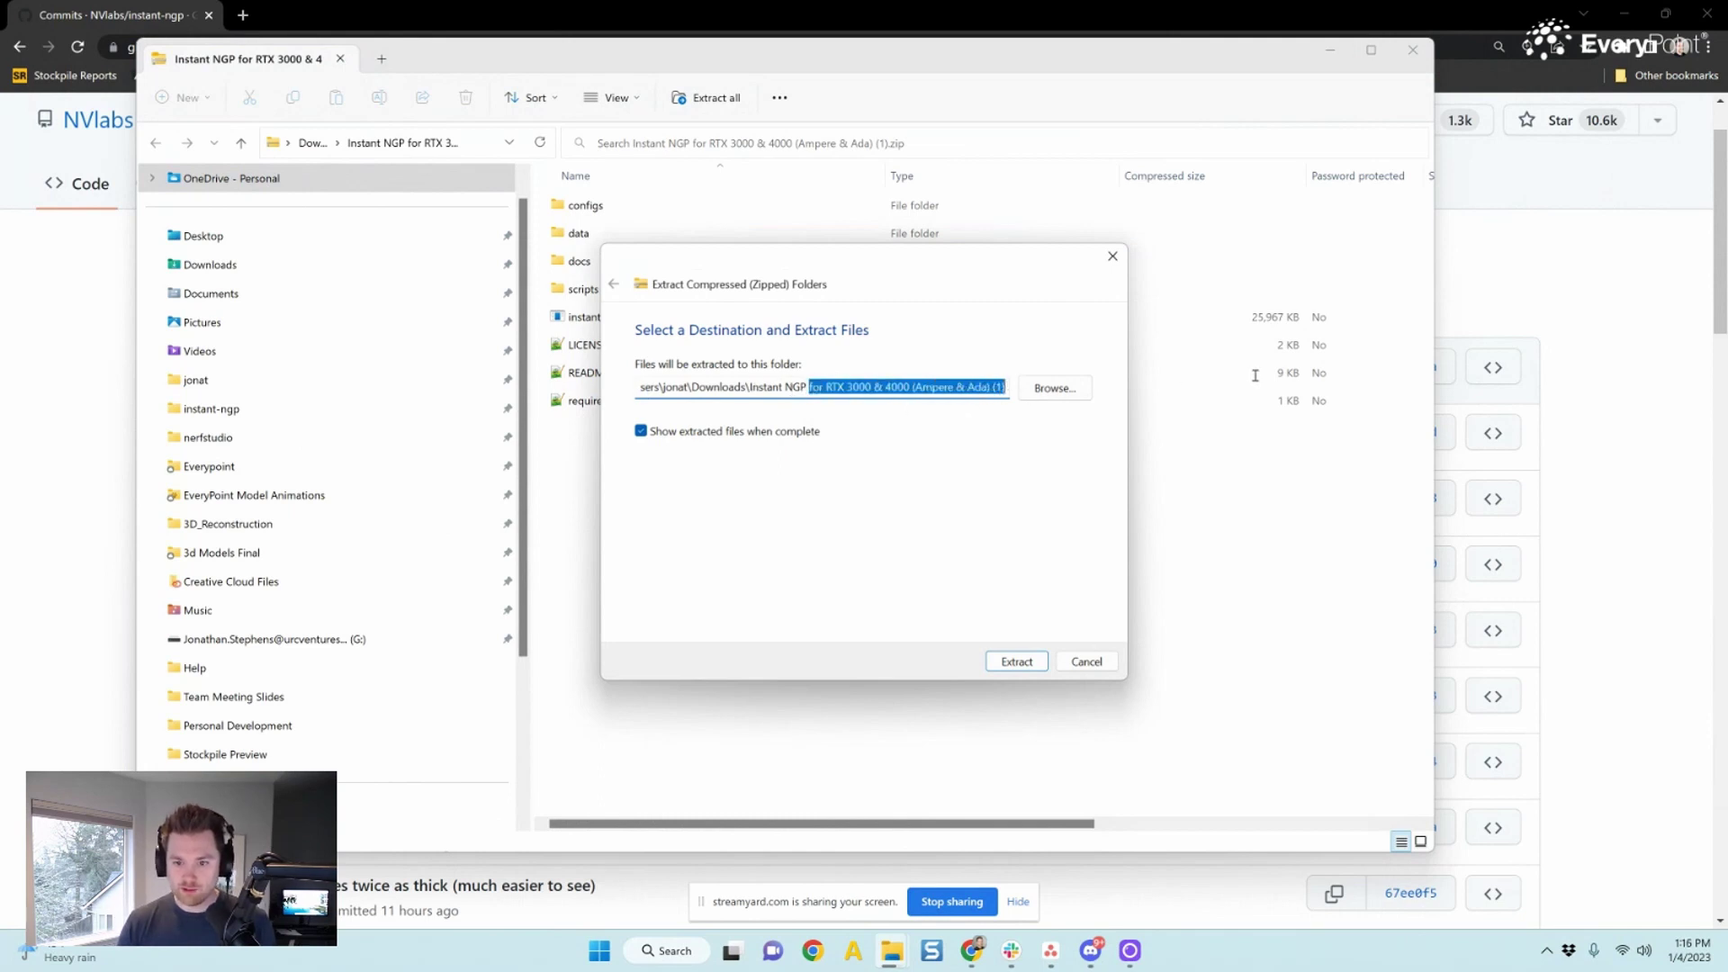
text(bl)
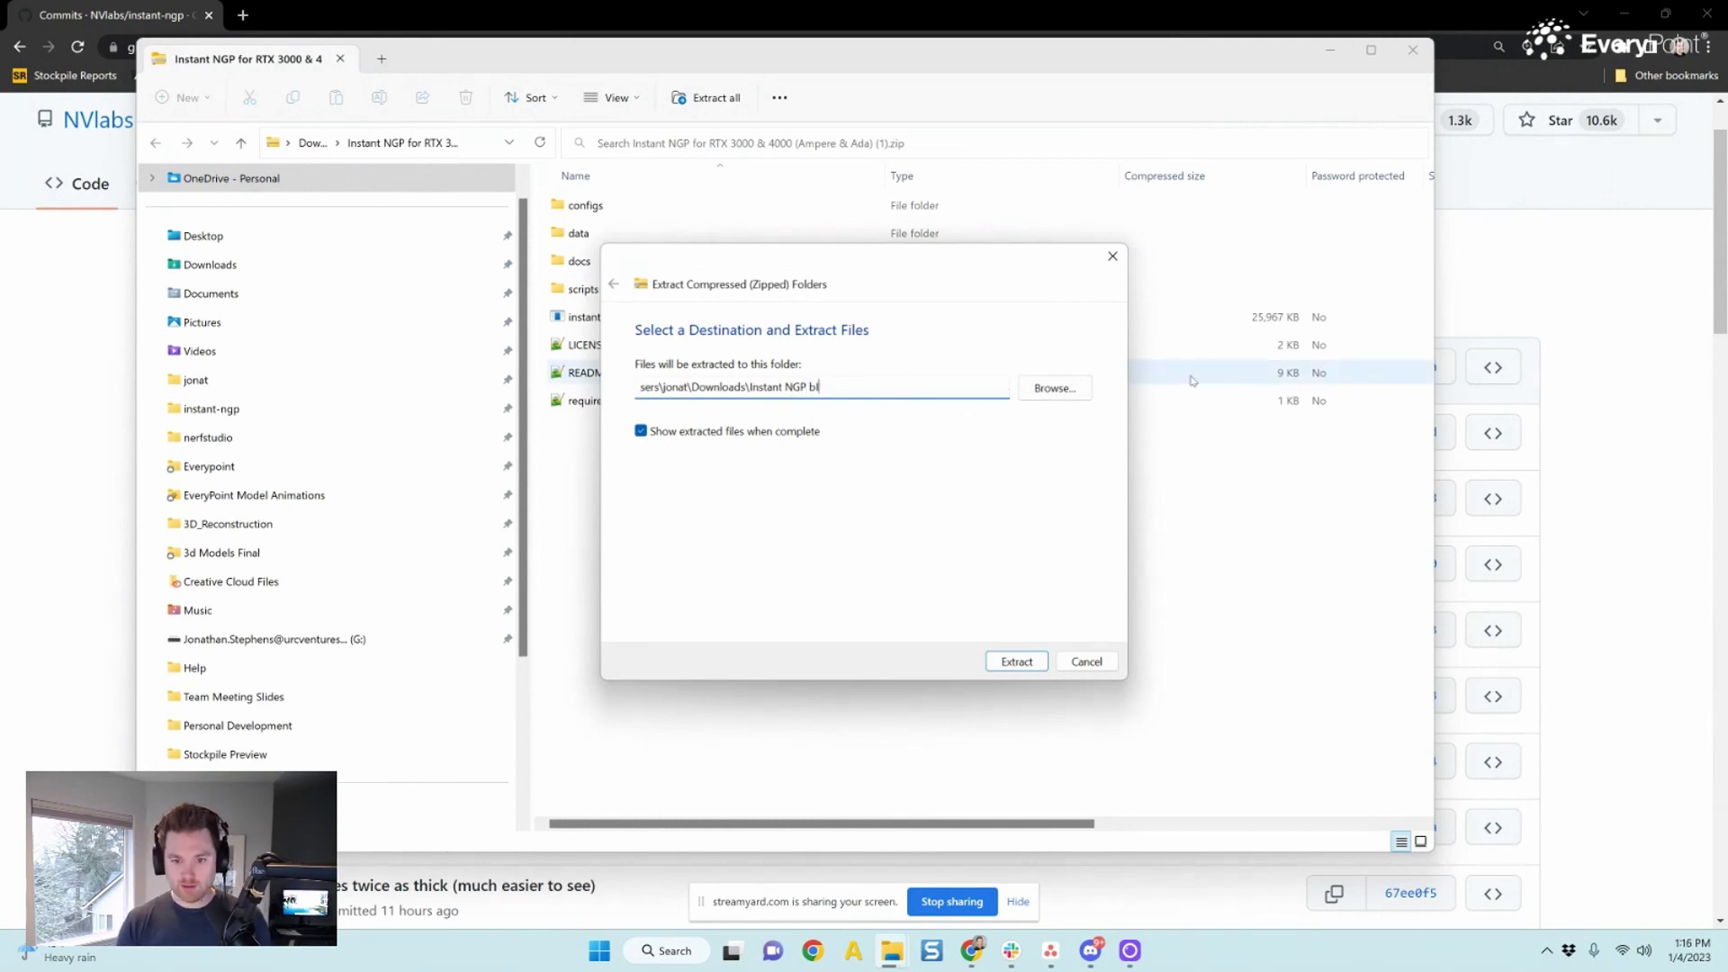
key(BackSpace)
text(inary)
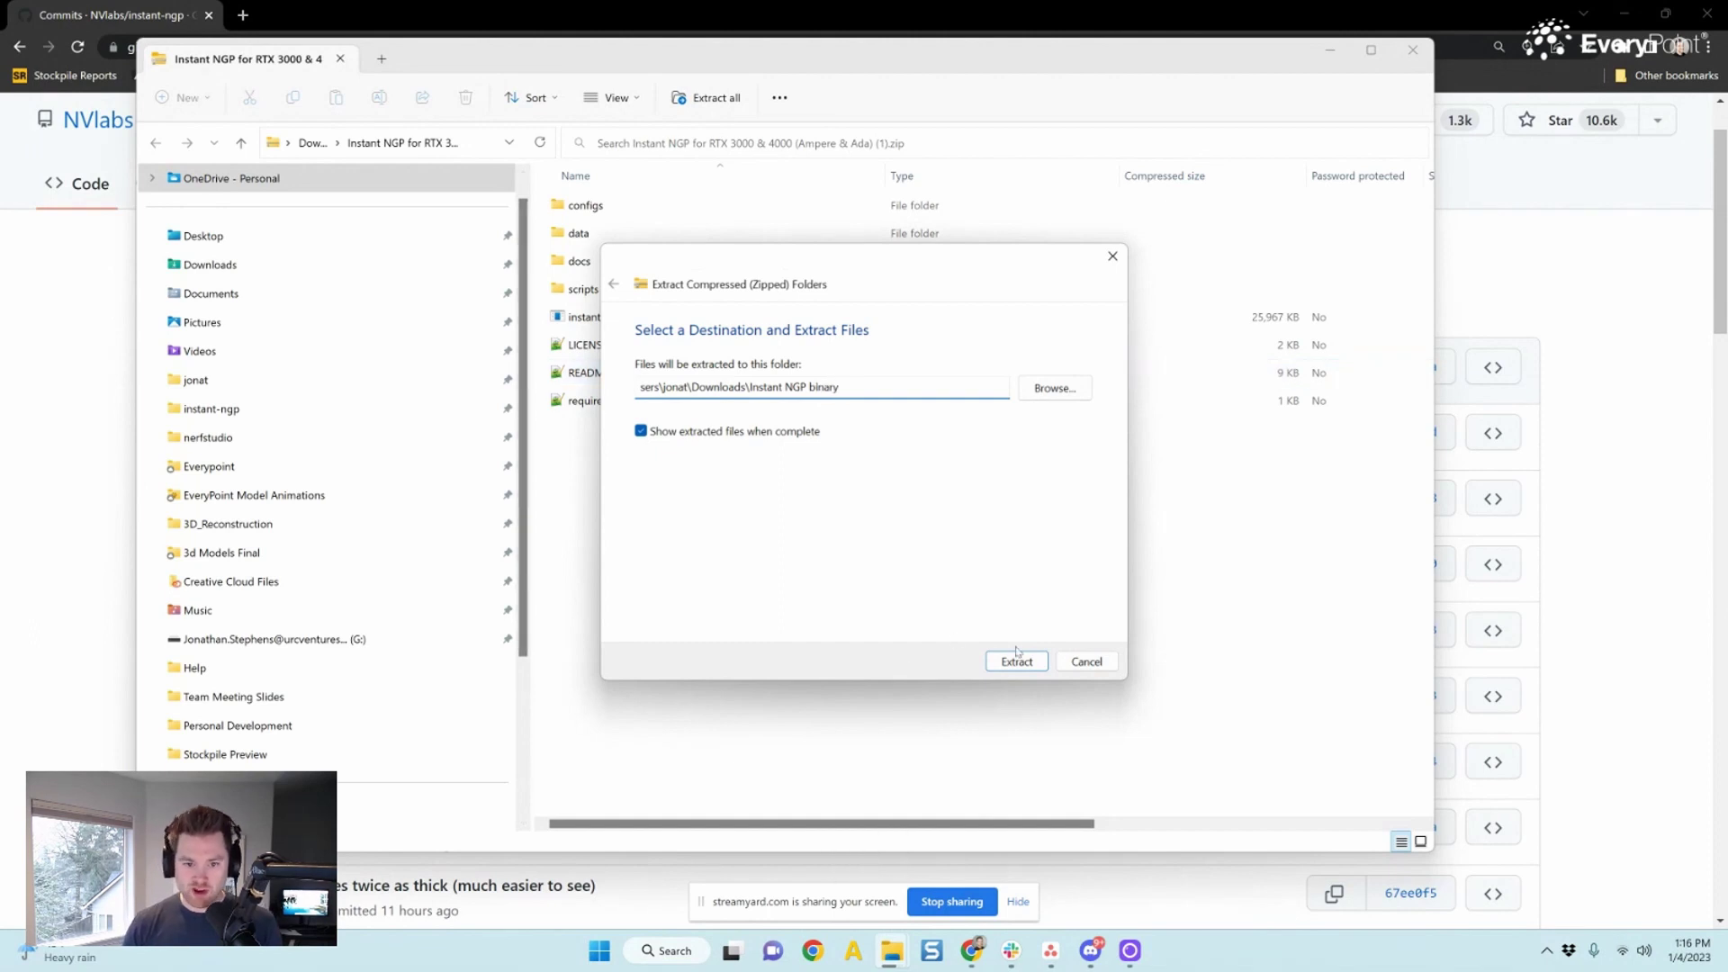
click(1020, 663)
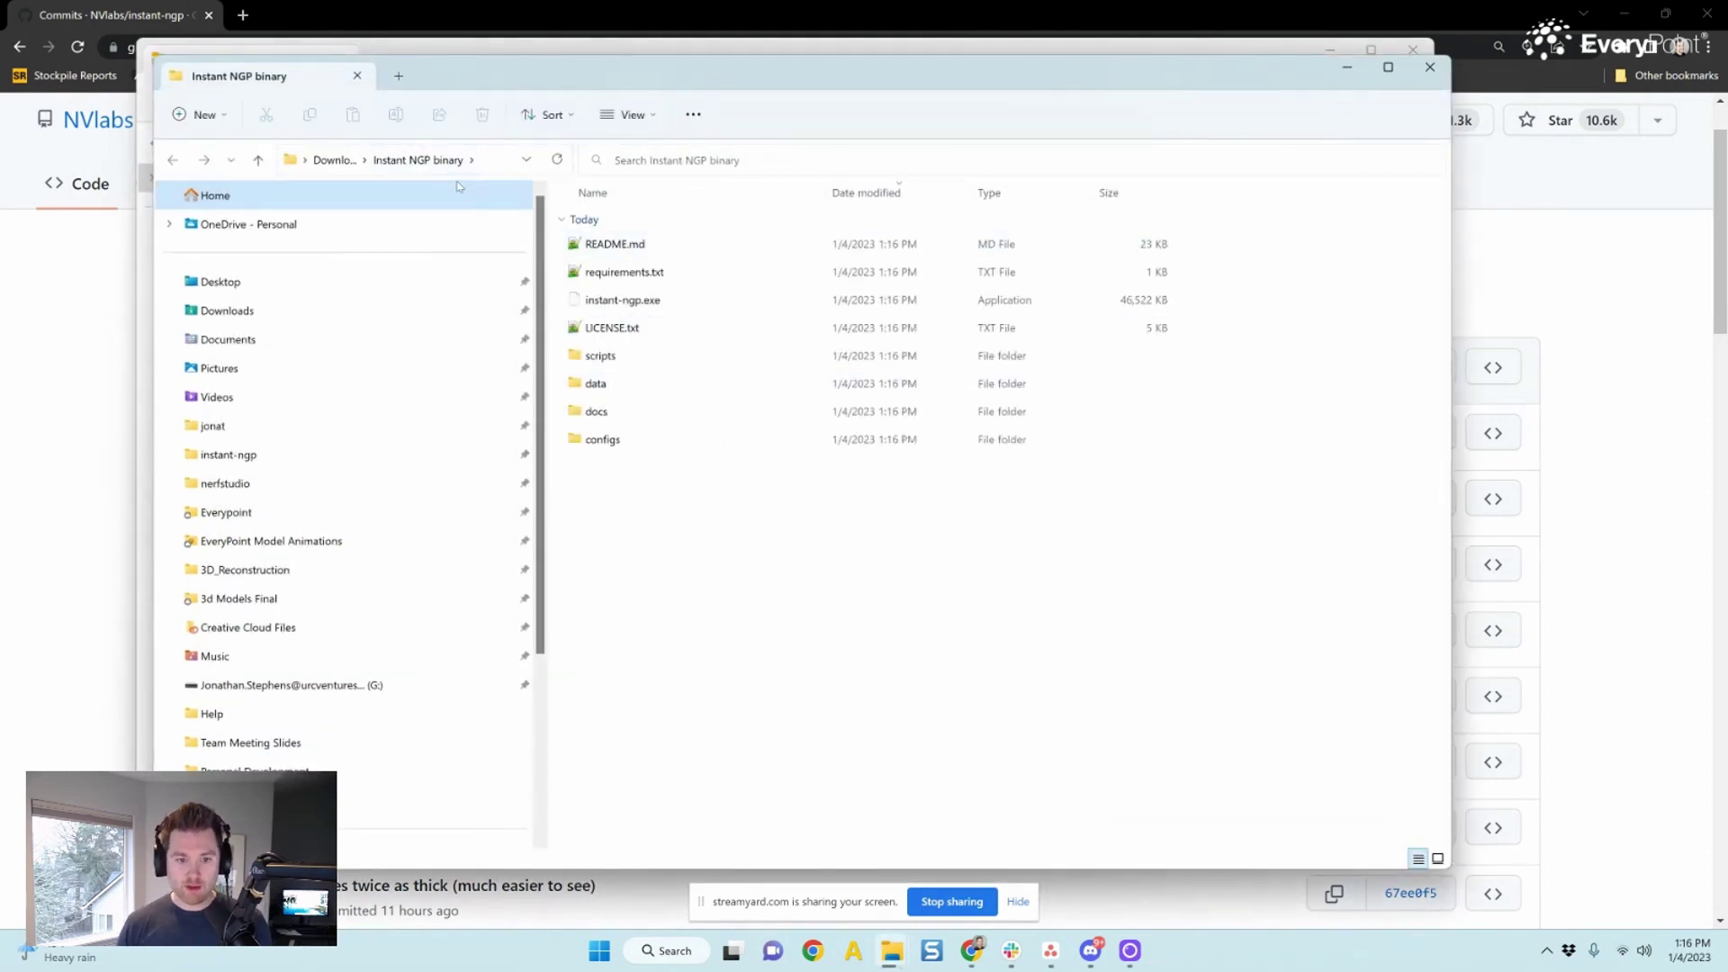
Launch instant-ngp.exe, running it anyway past the SmartScreen warning
click(685, 306)
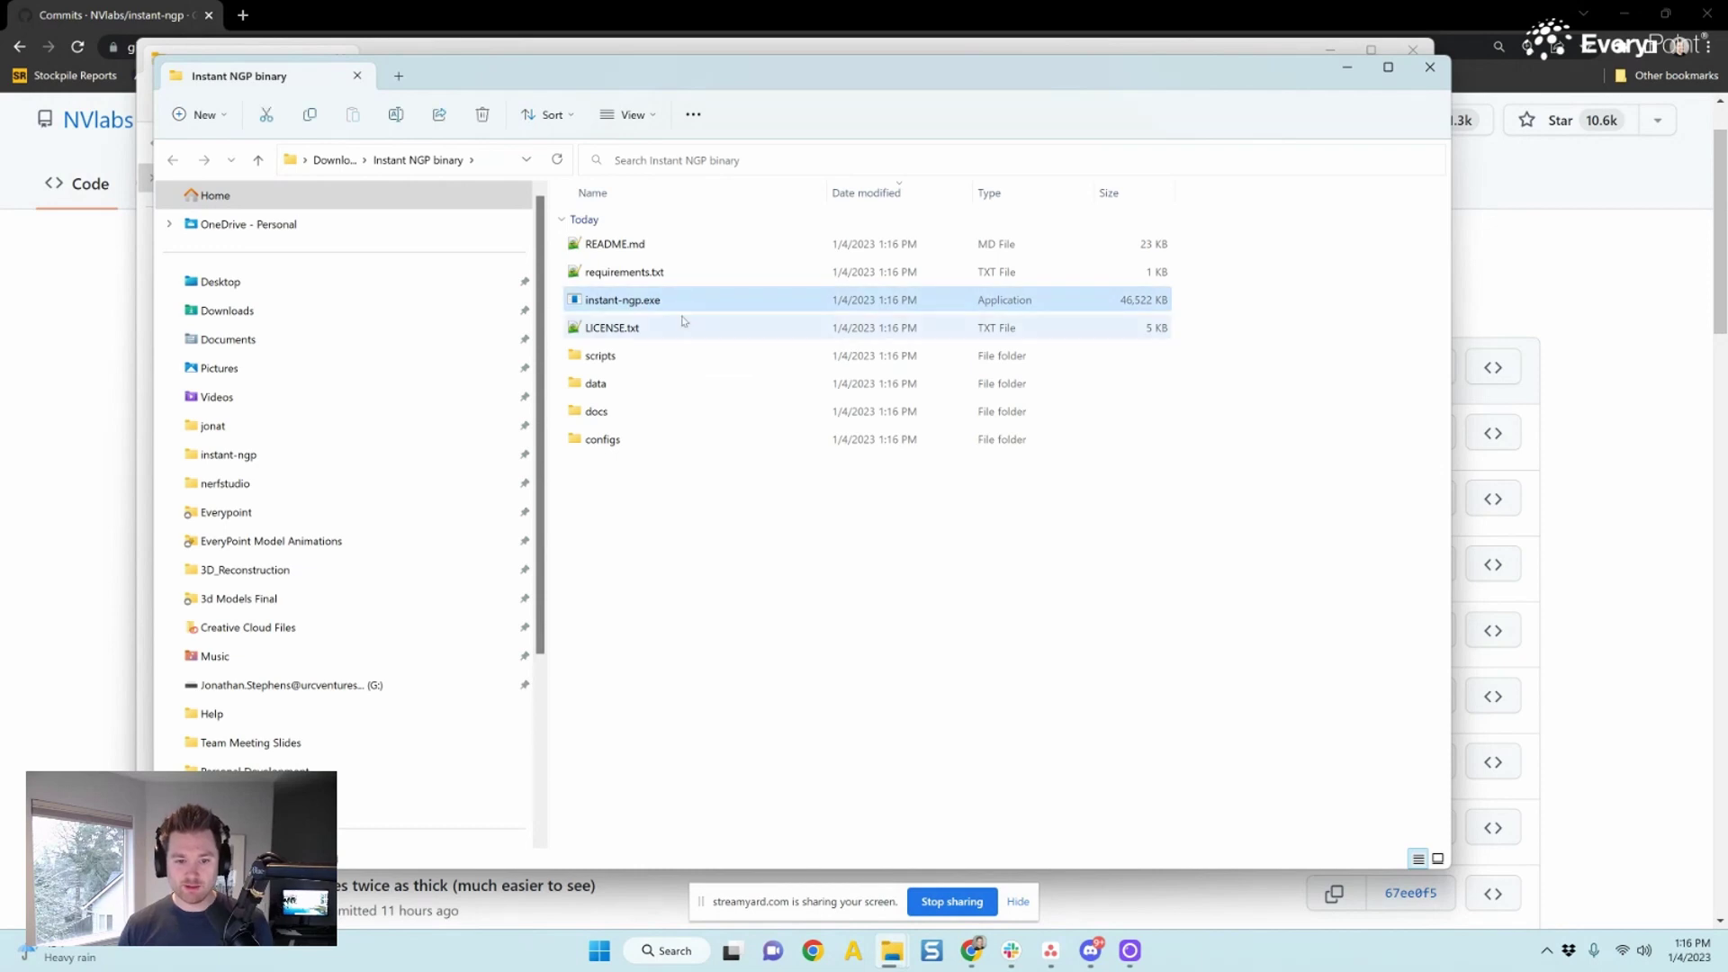
double_click(691, 300)
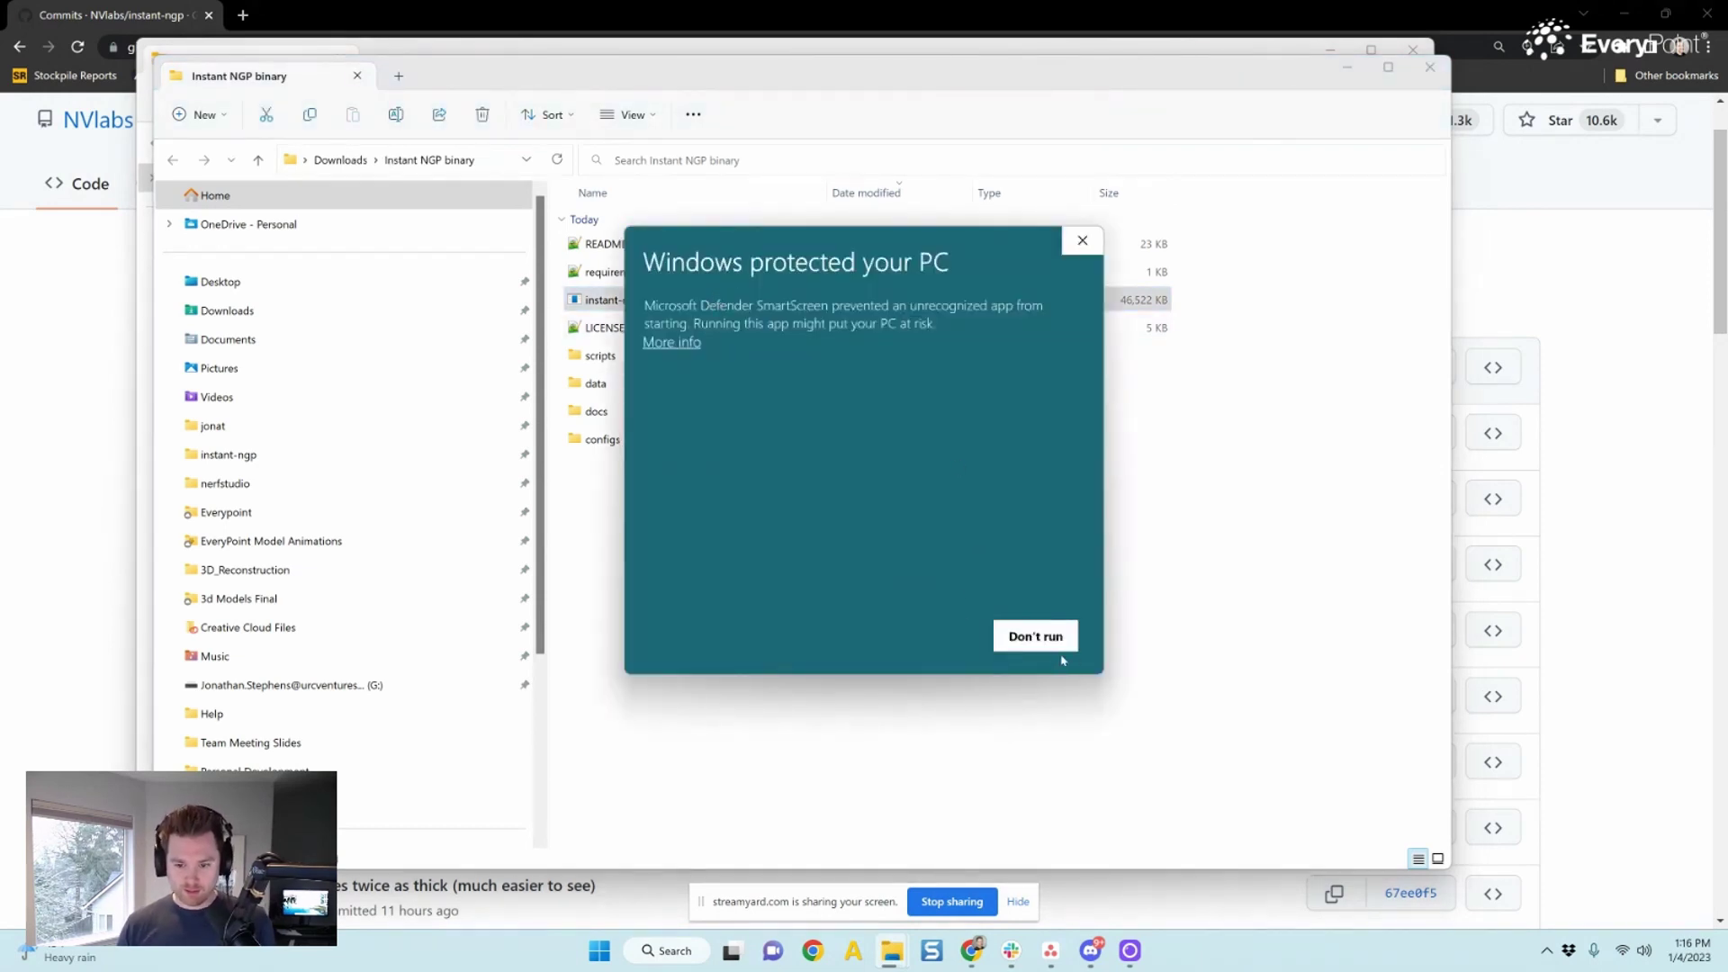
click(671, 343)
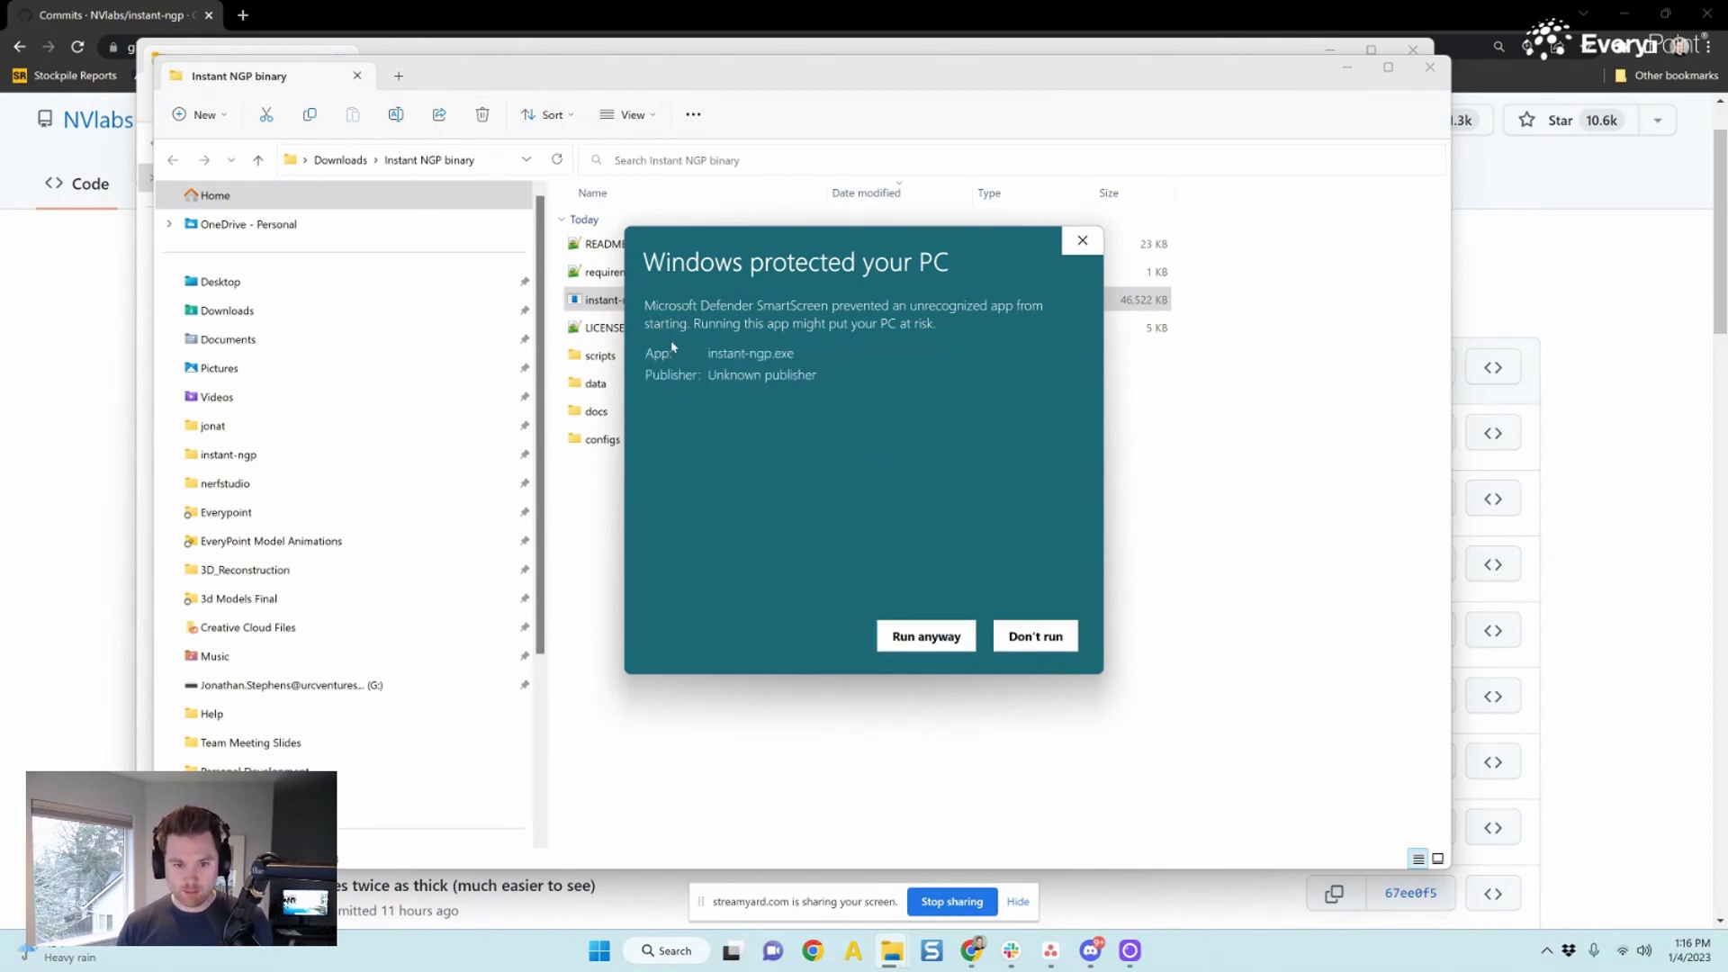
click(925, 636)
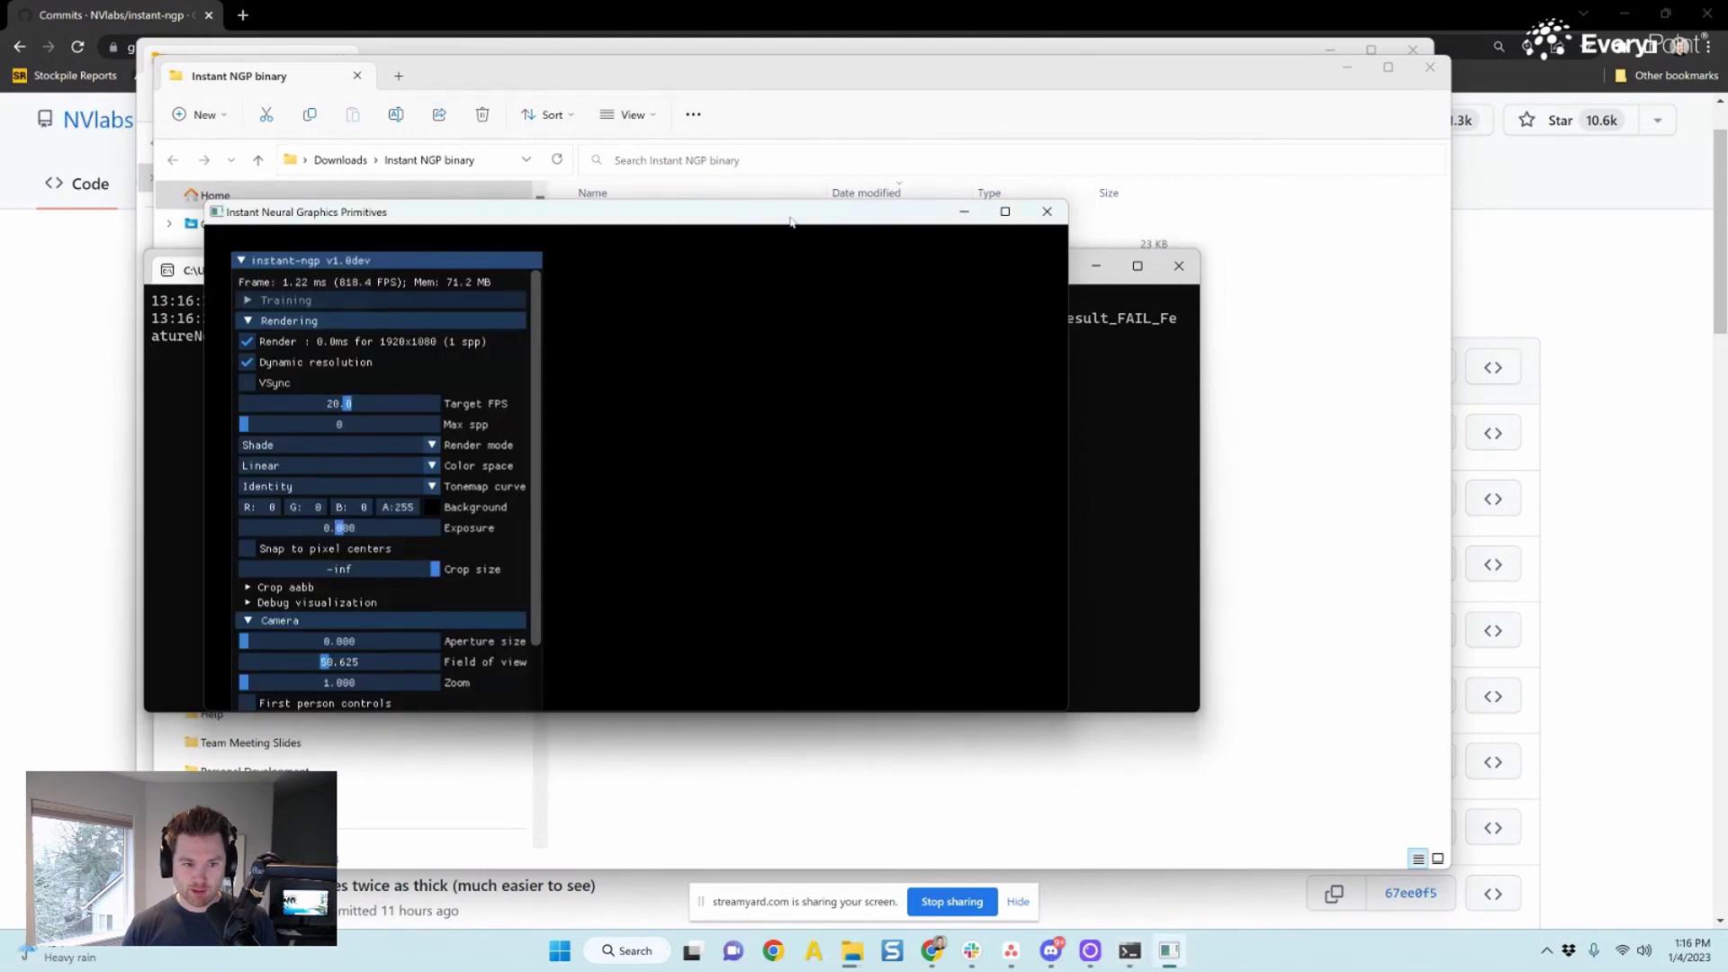
Arrange the Instant NGP viewer, console and Explorer side by side, shrinking the viewer
drag(791, 220, 1101, 227)
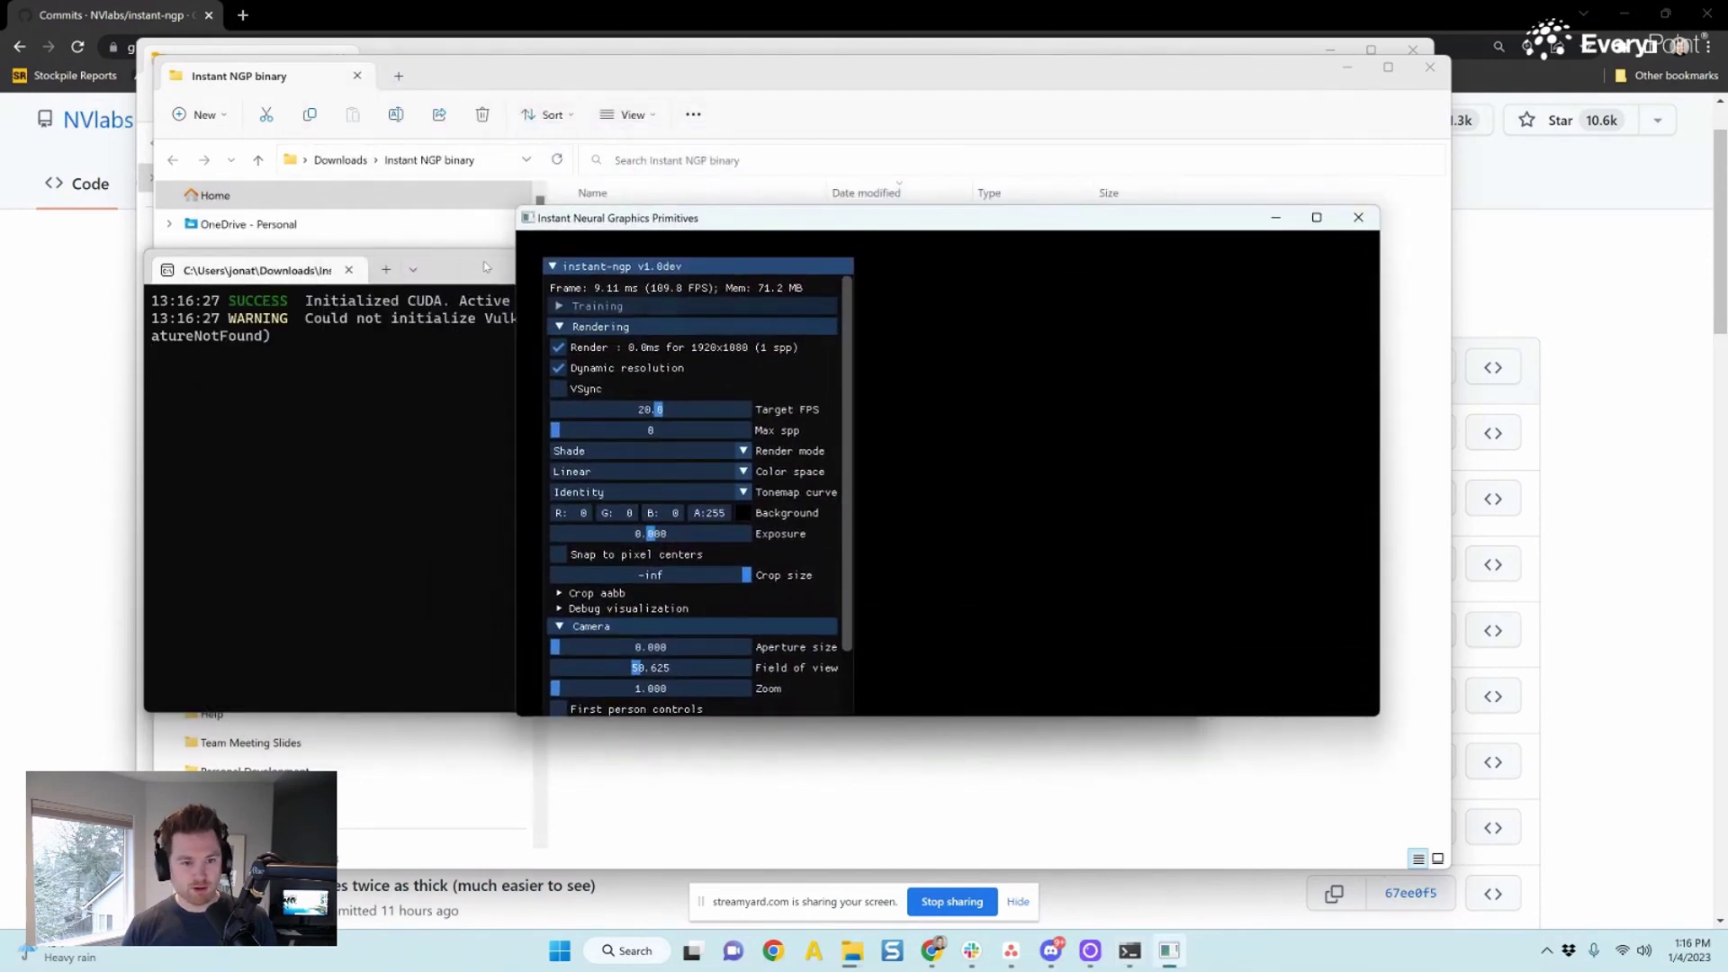
drag(484, 266, 436, 197)
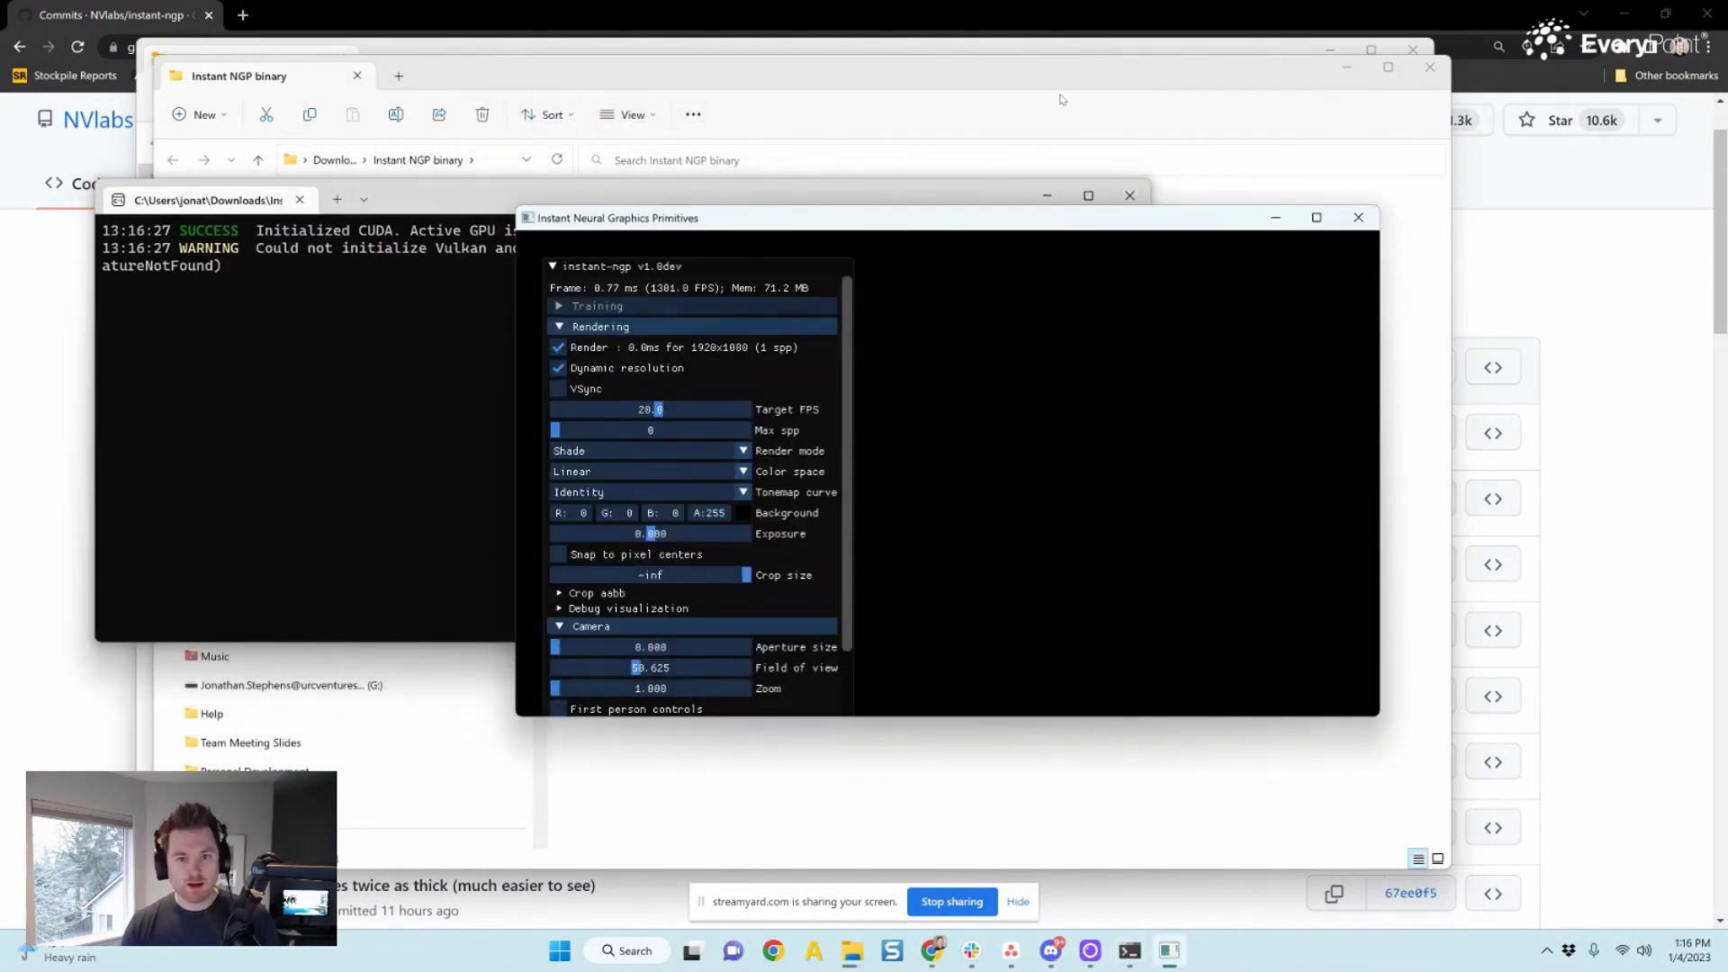
click(1060, 99)
key(super+Right)
key(super+Up)
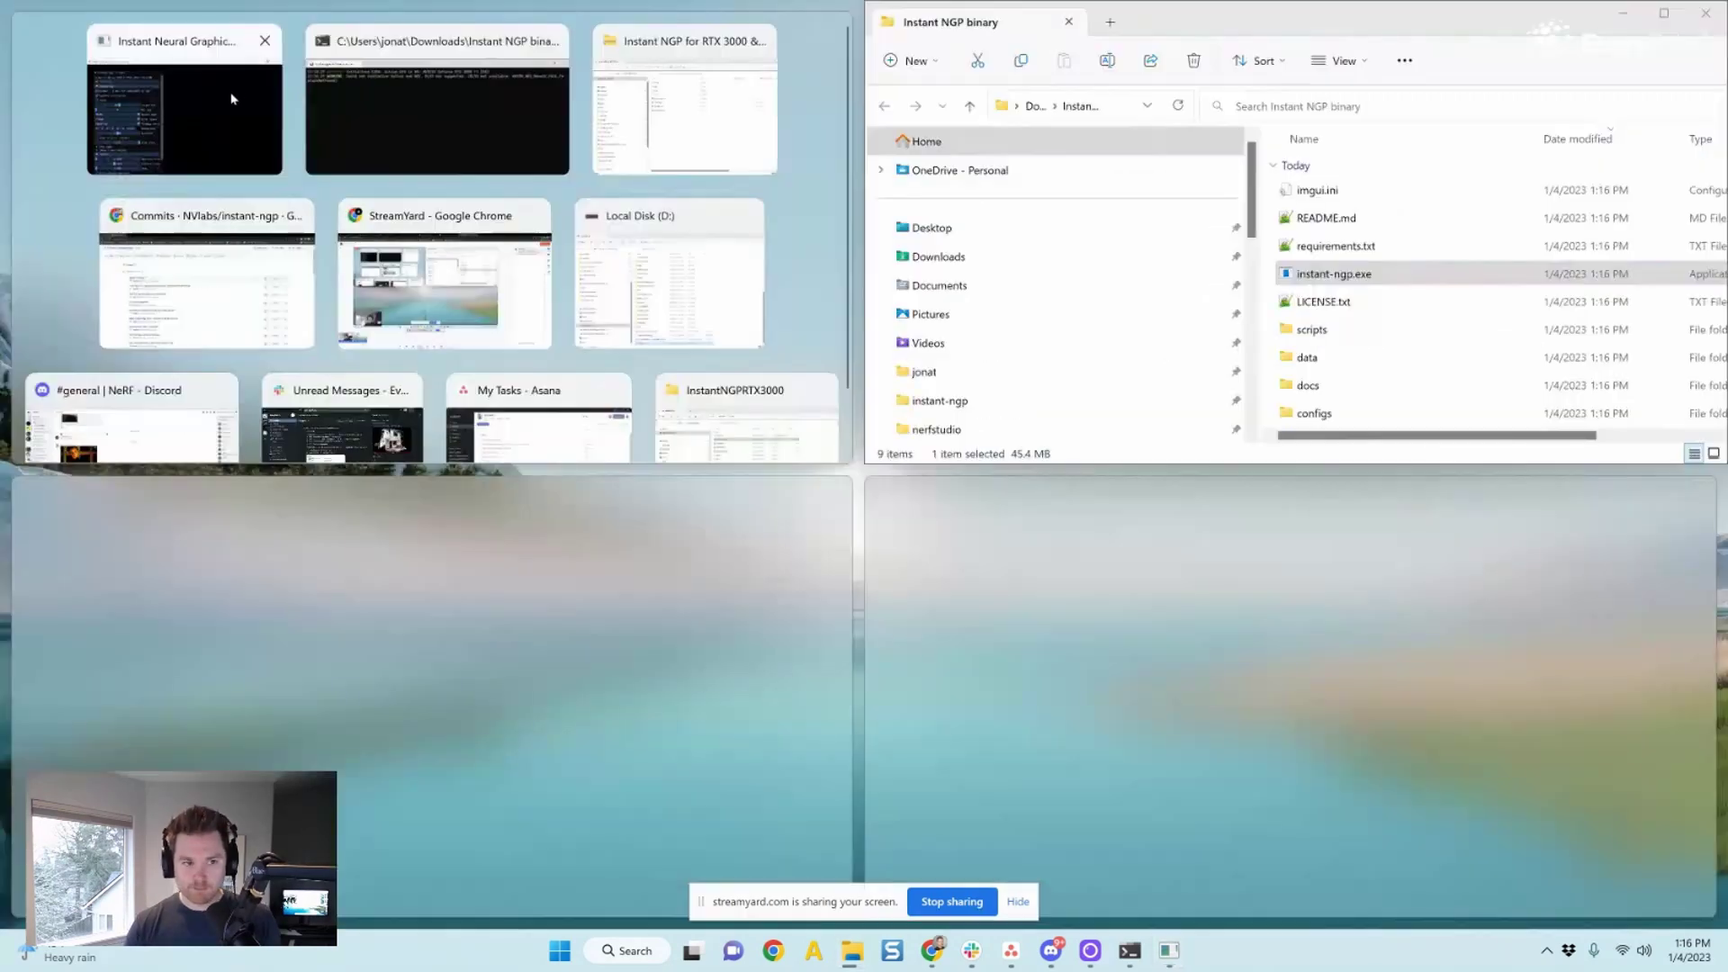
click(185, 108)
click(477, 370)
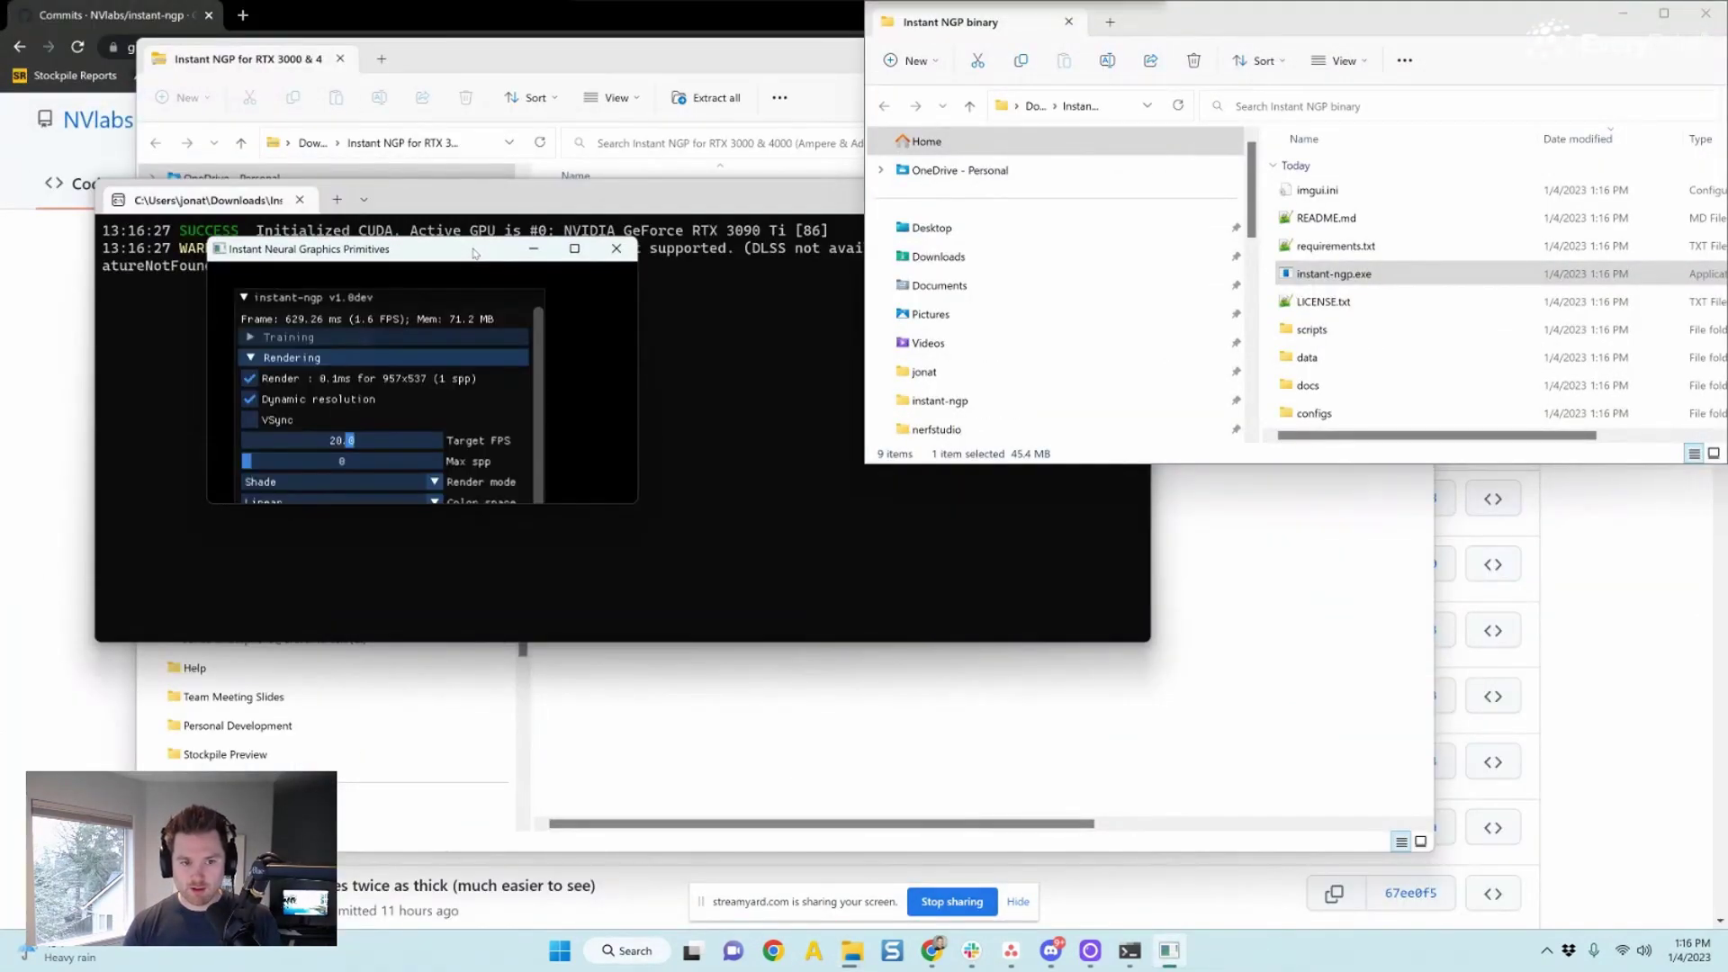
drag(483, 502, 785, 774)
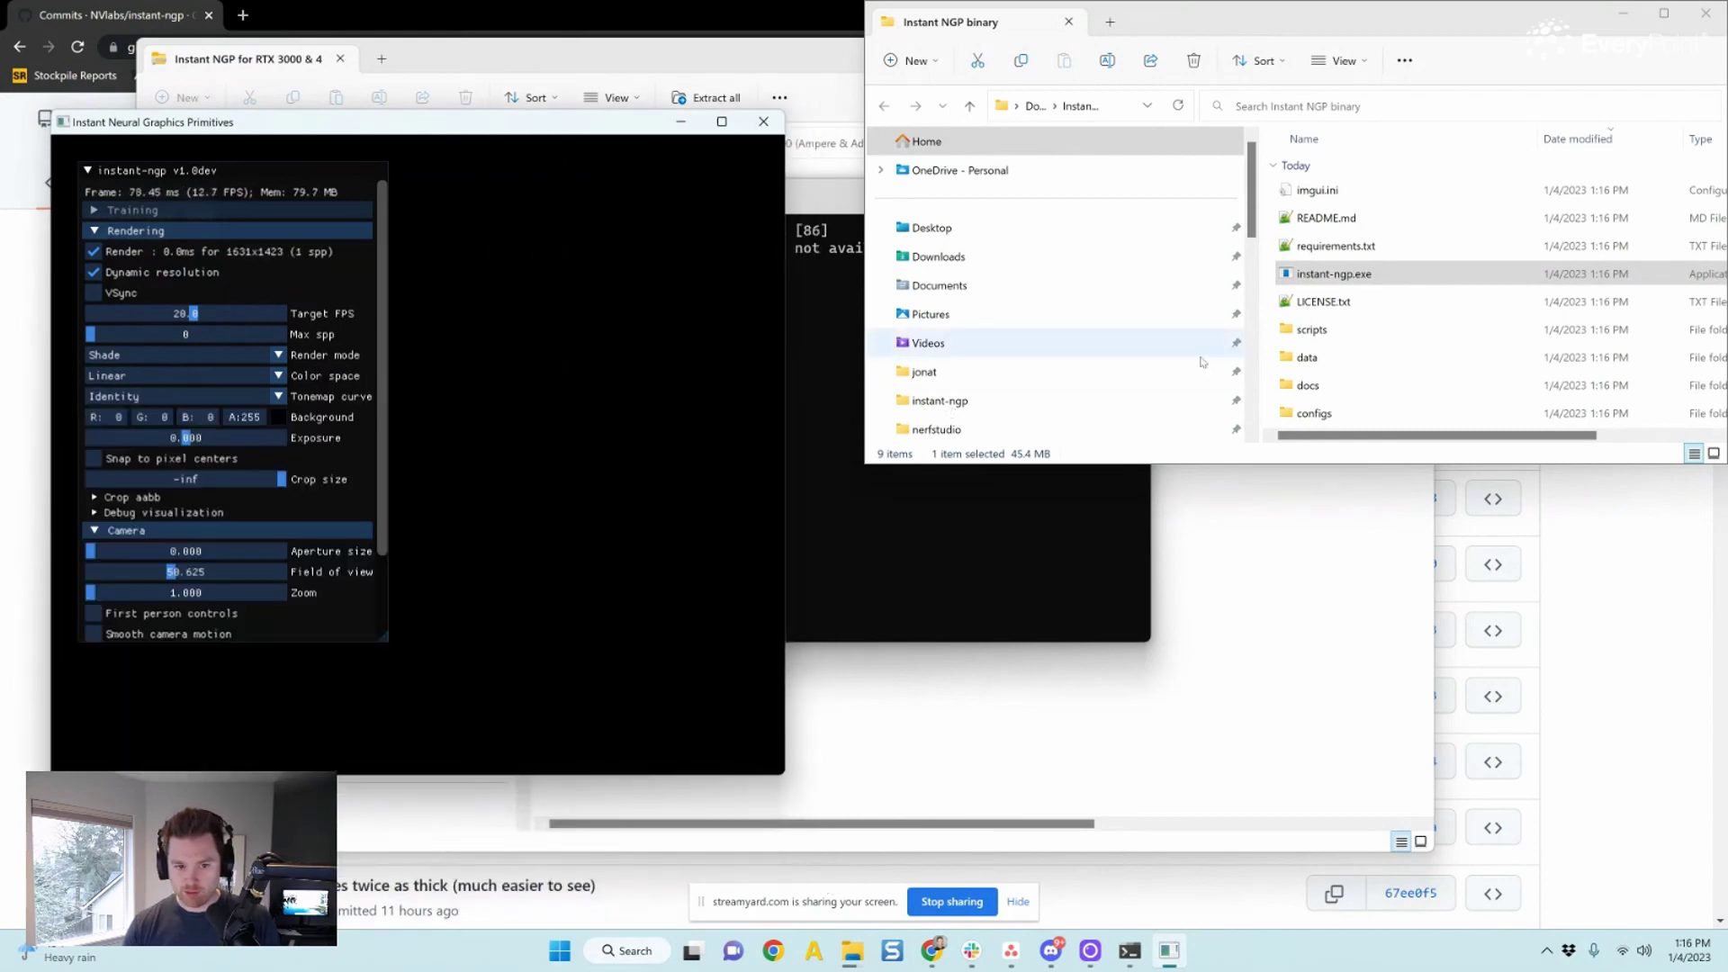
Browse into data > nerf in the binary folder to reach the fox dataset
scroll(1350, 330, right, 1)
double_click(1310, 358)
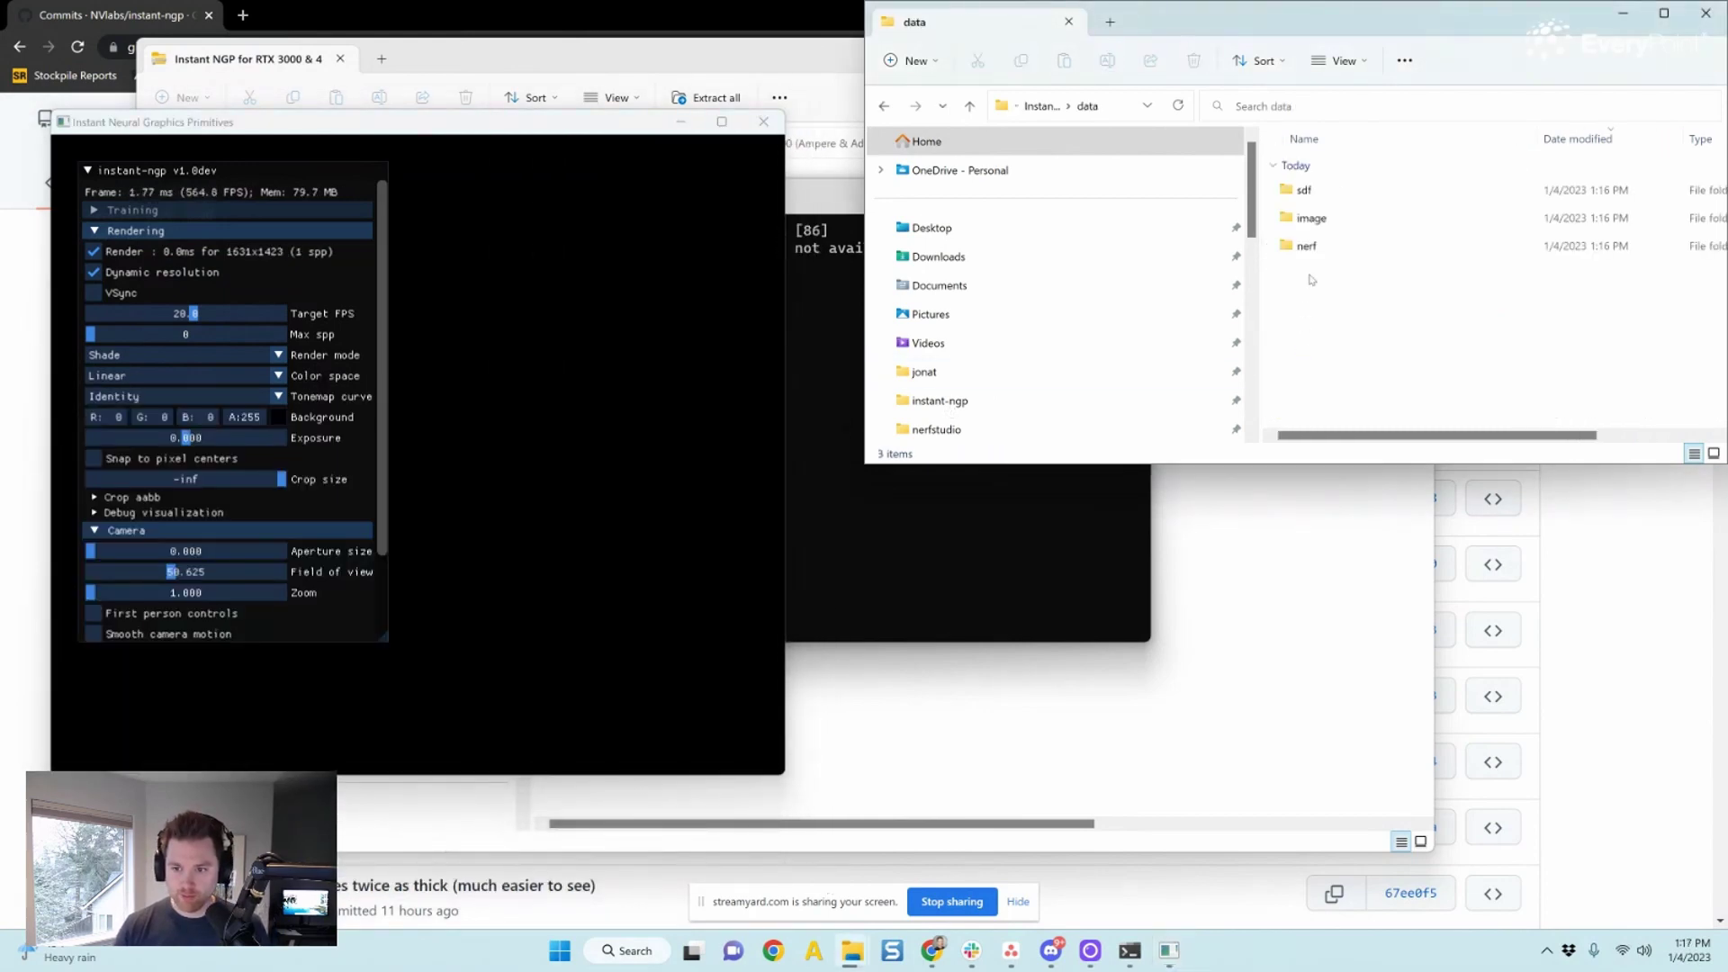
double_click(1325, 249)
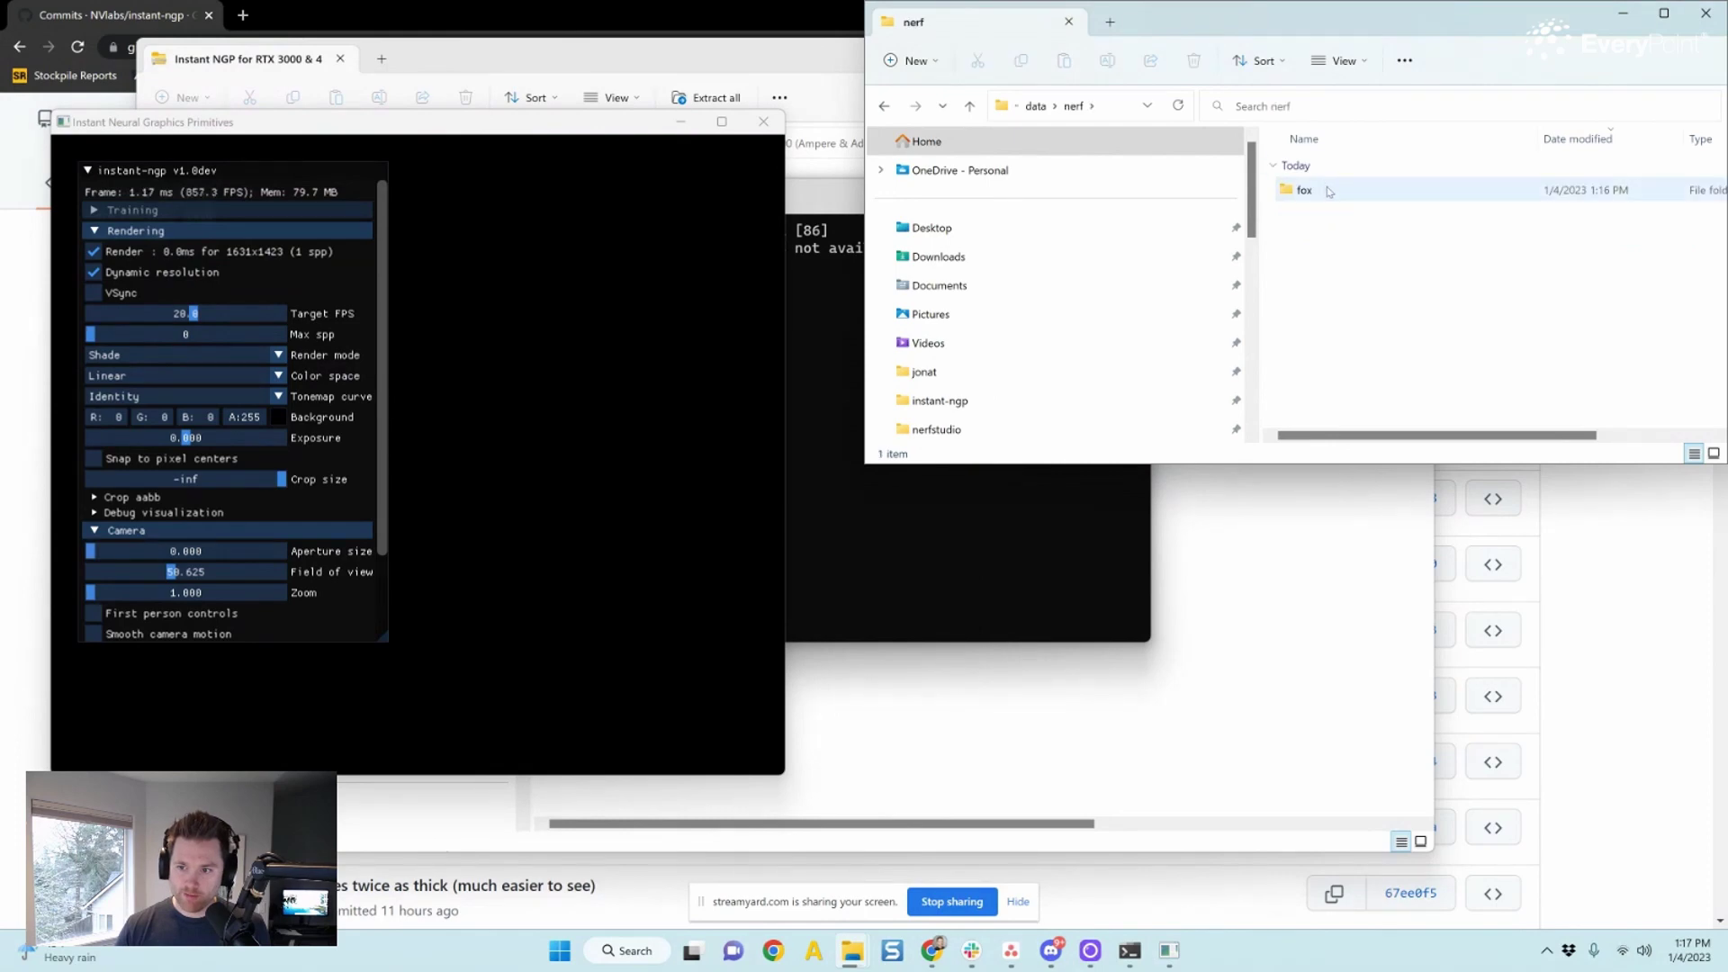
Drop the fox folder onto Instant NGP to train it, then widen the window and orbit the fox
click(1313, 194)
drag(1305, 194, 641, 402)
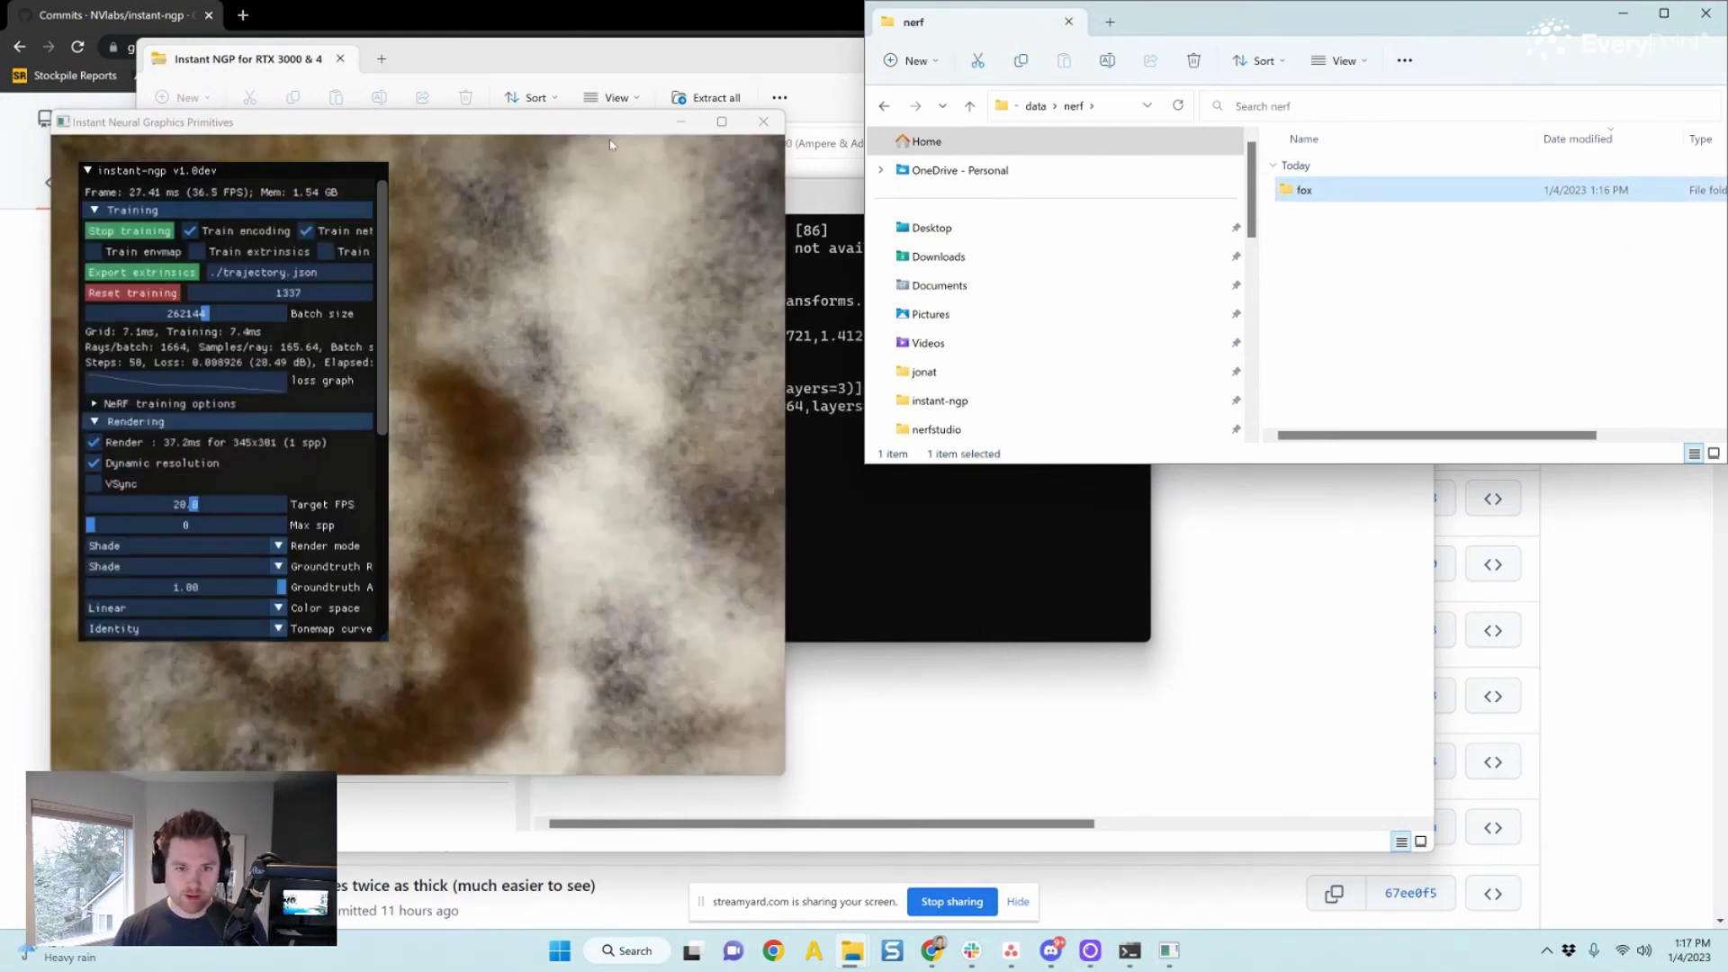
drag(781, 583, 1097, 540)
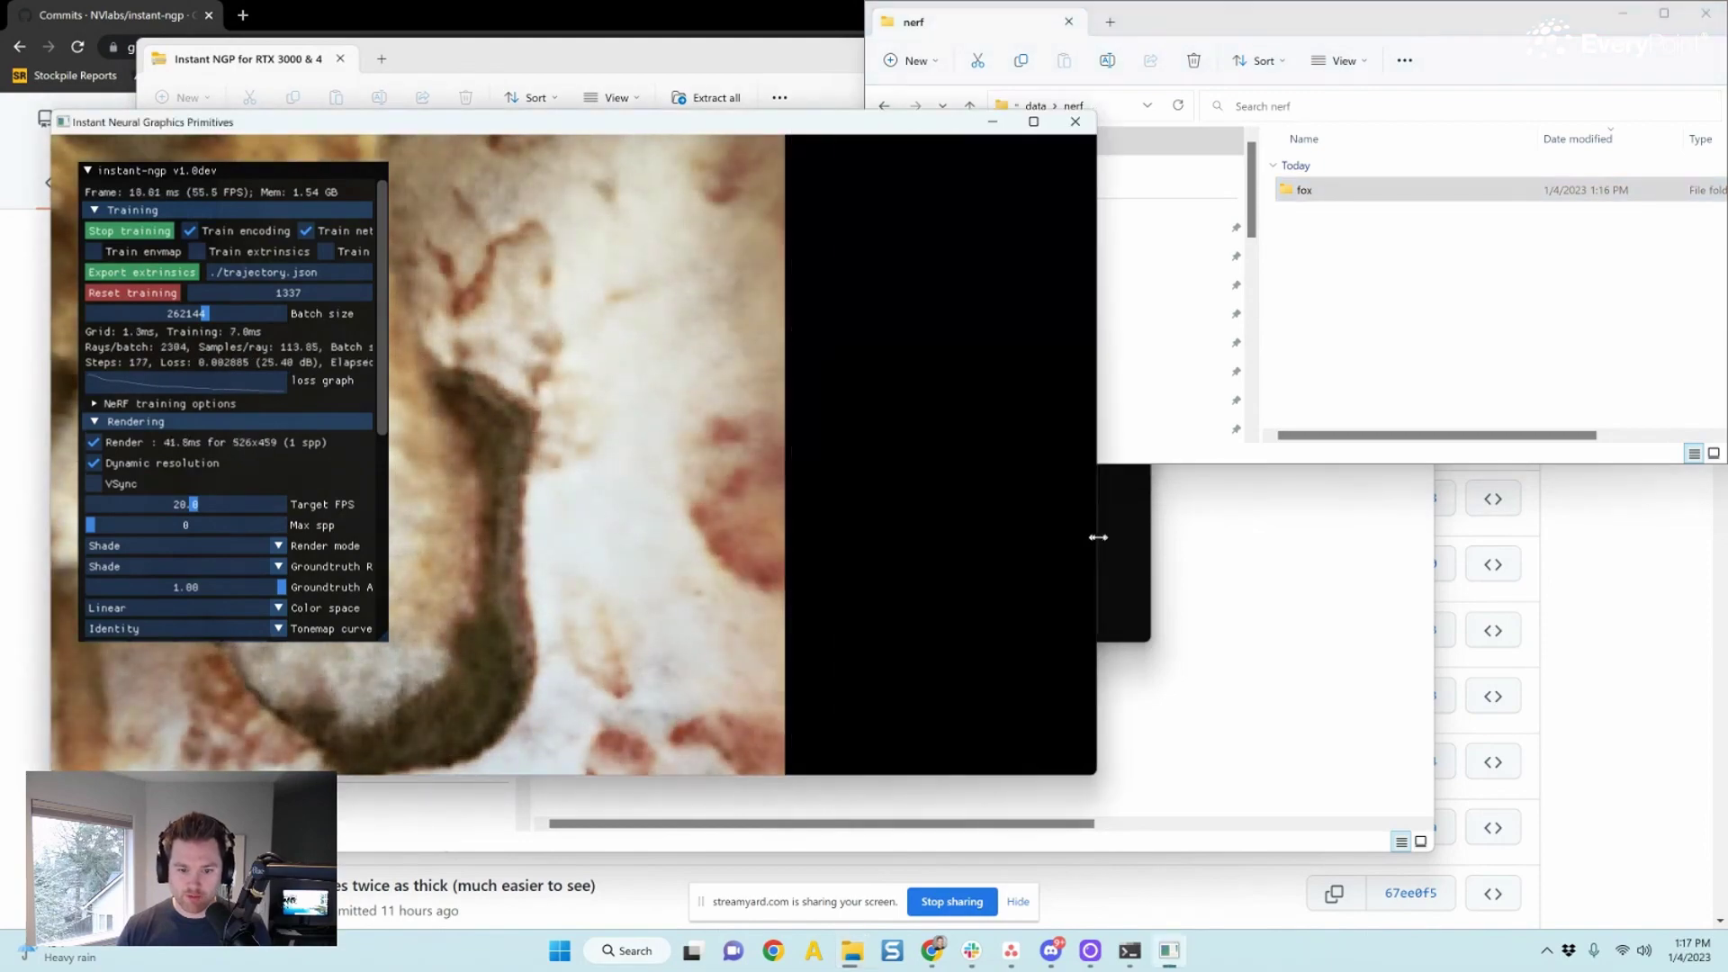
scroll(619, 469, down, 5)
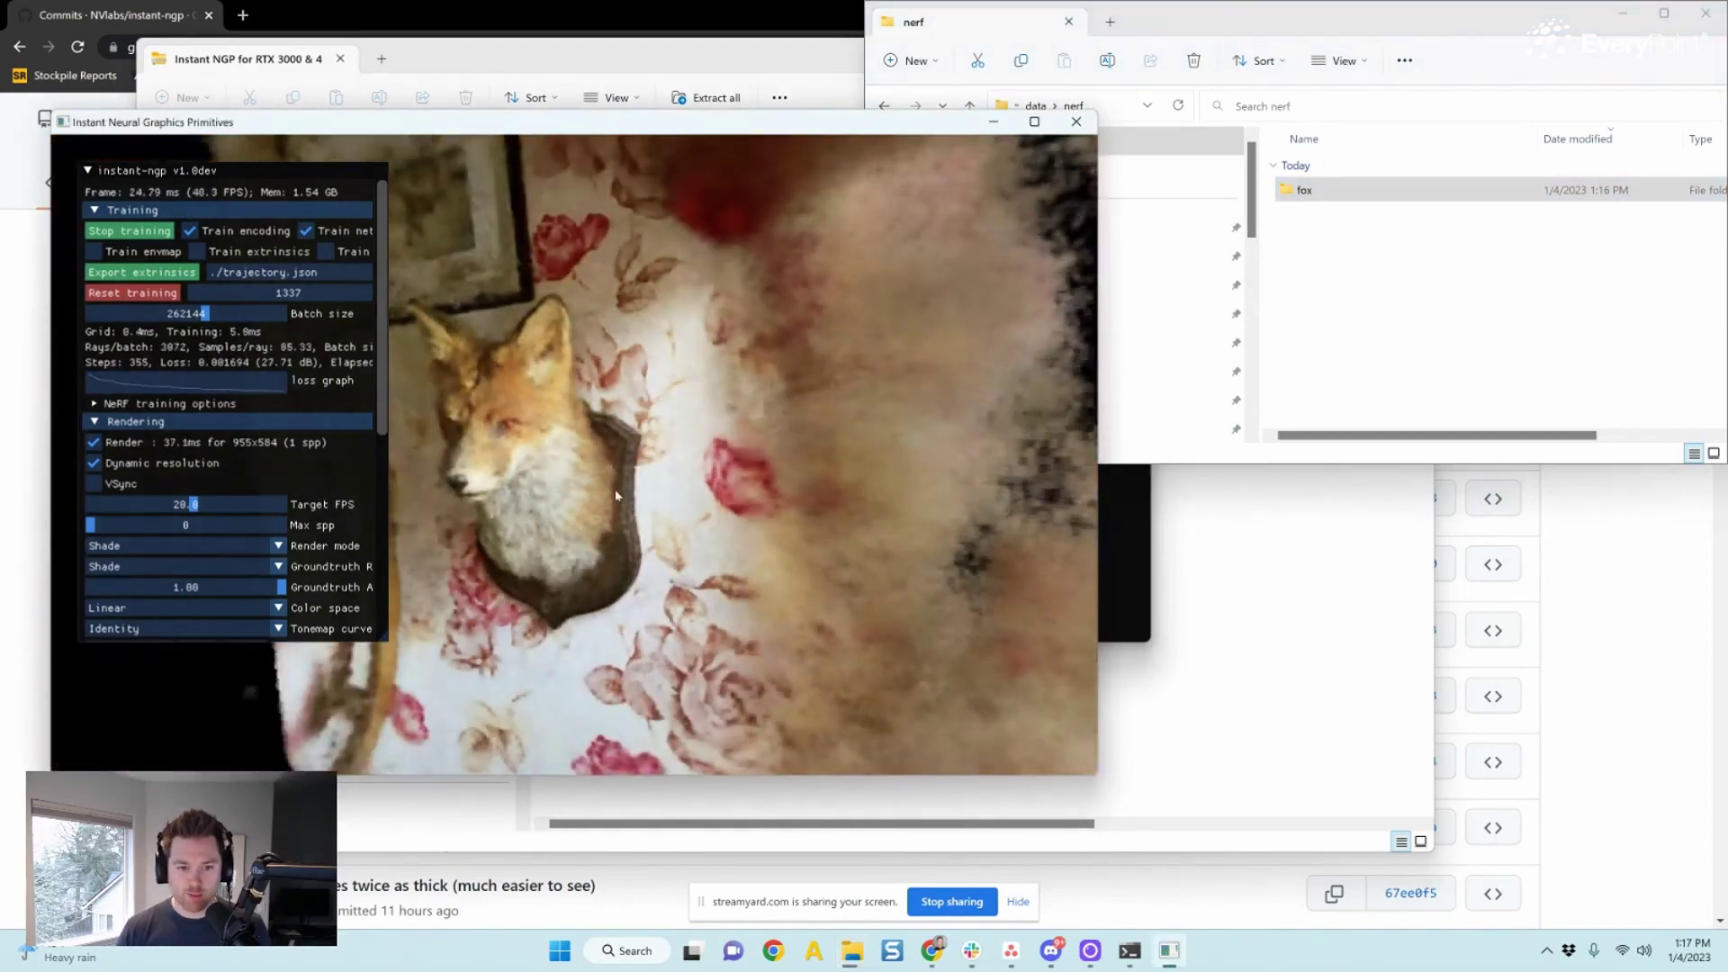
drag(614, 489, 716, 474)
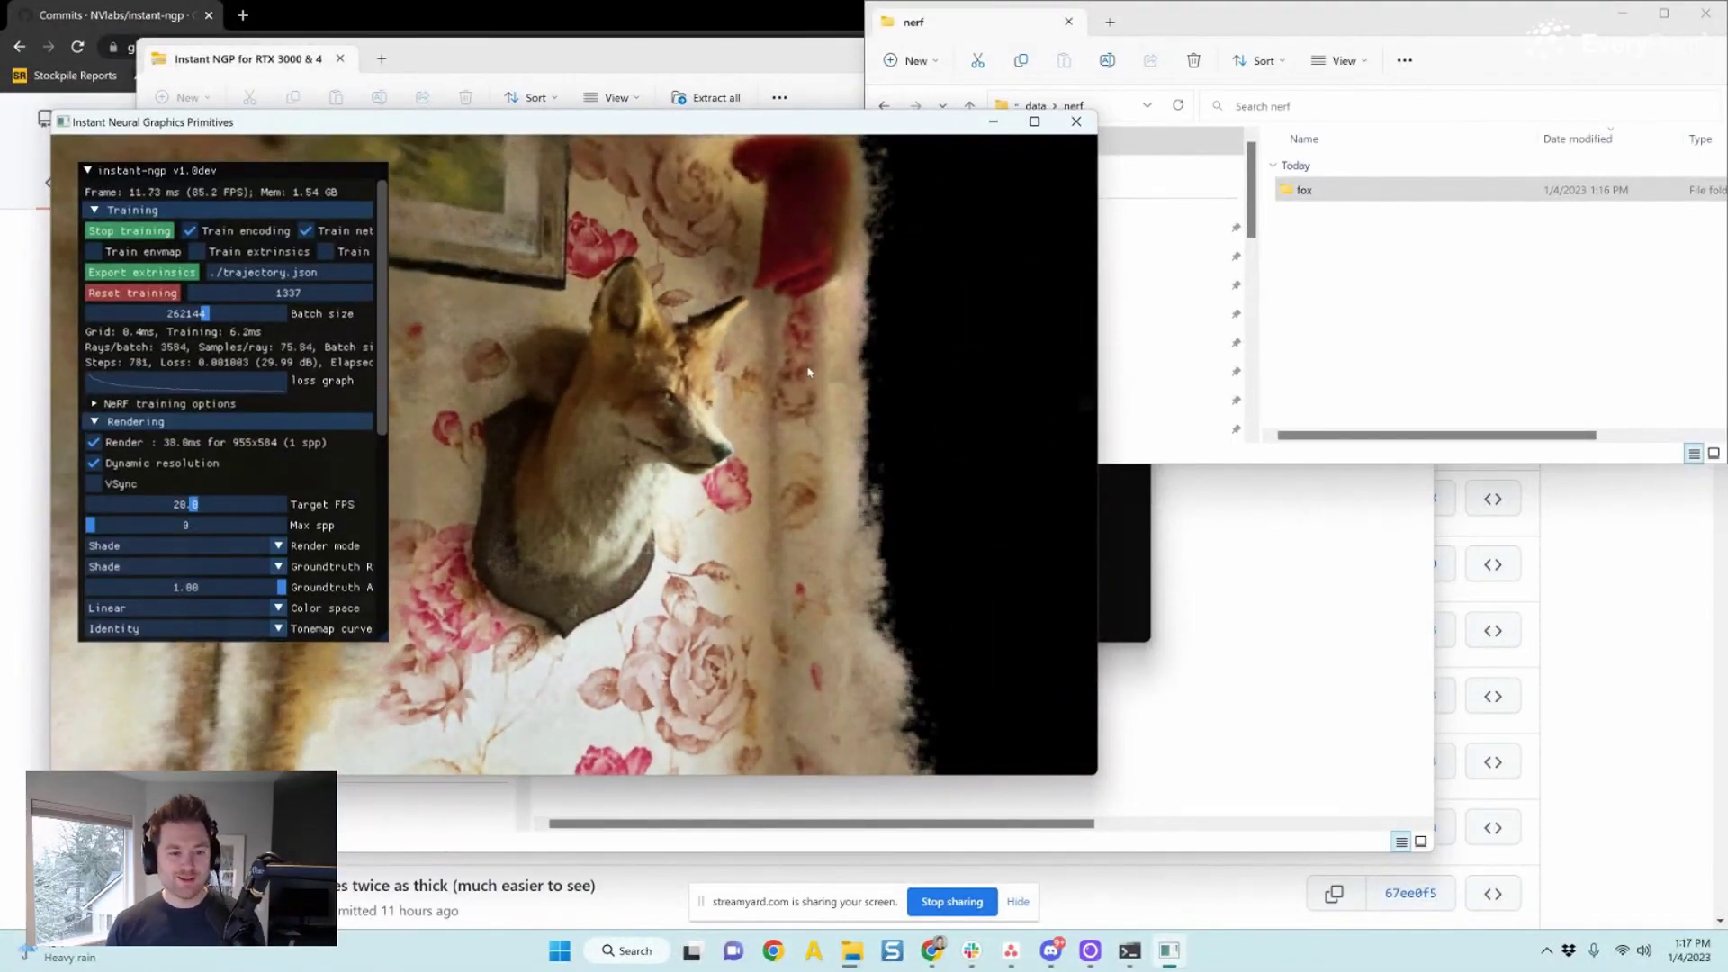
drag(506, 379, 747, 380)
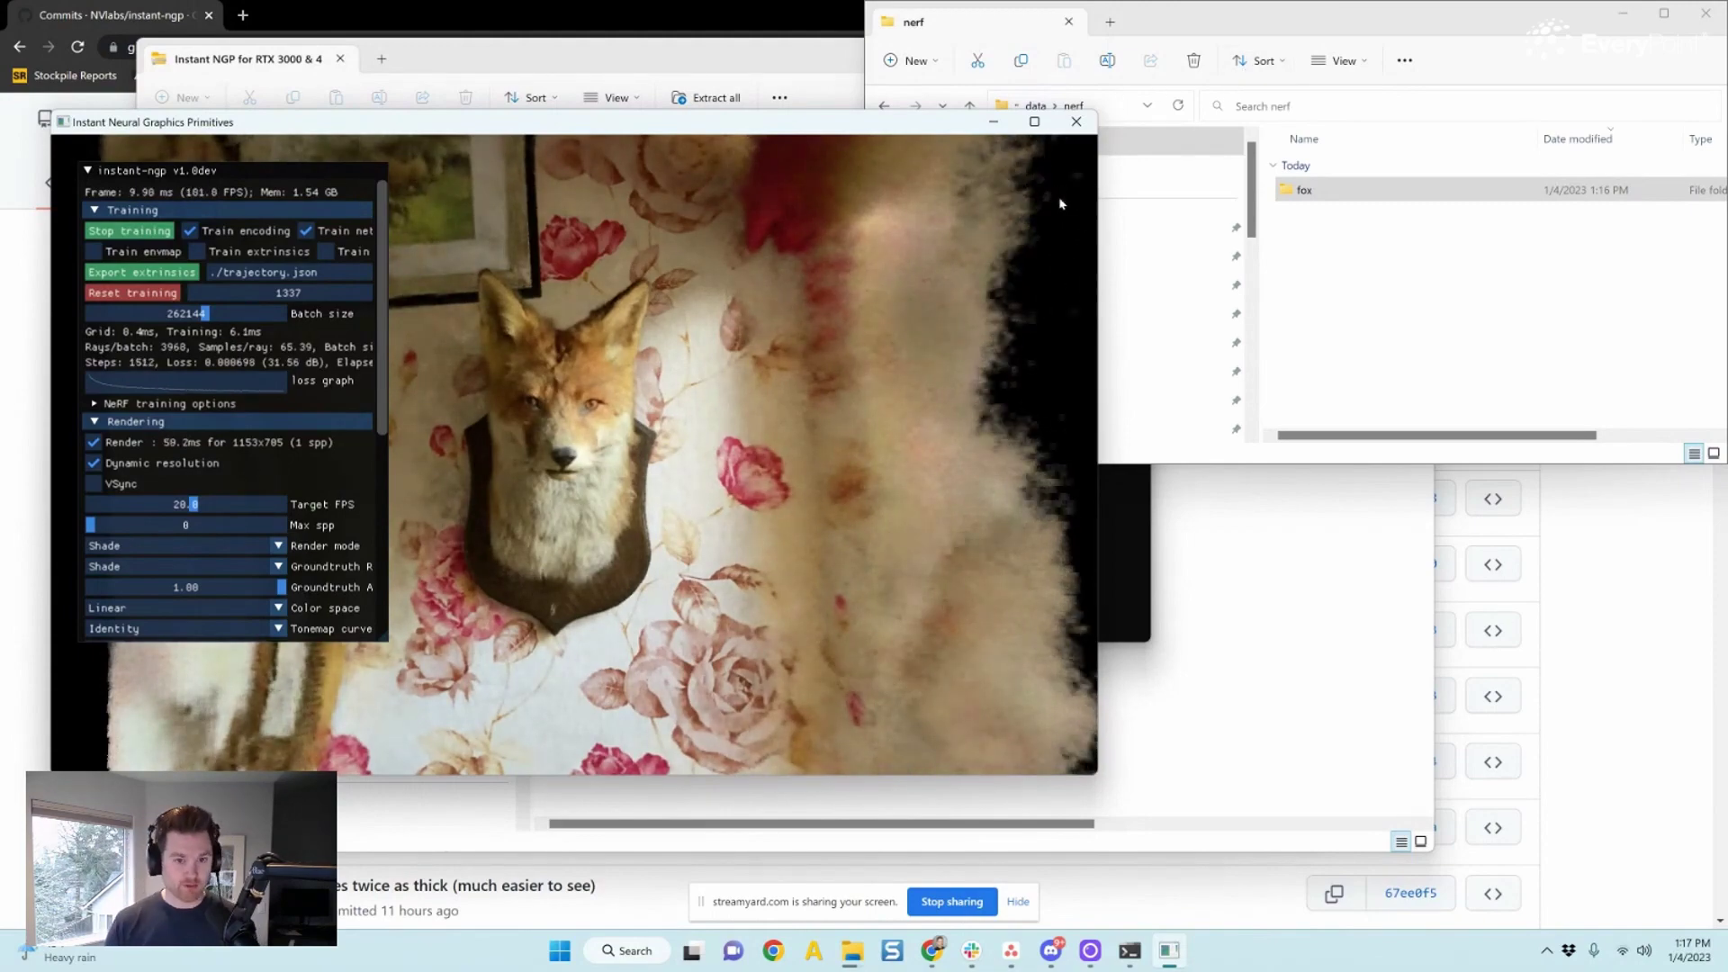
Close Instant NGP and relaunch instant-ngp.exe from the Instant NGP binary folder
click(1076, 122)
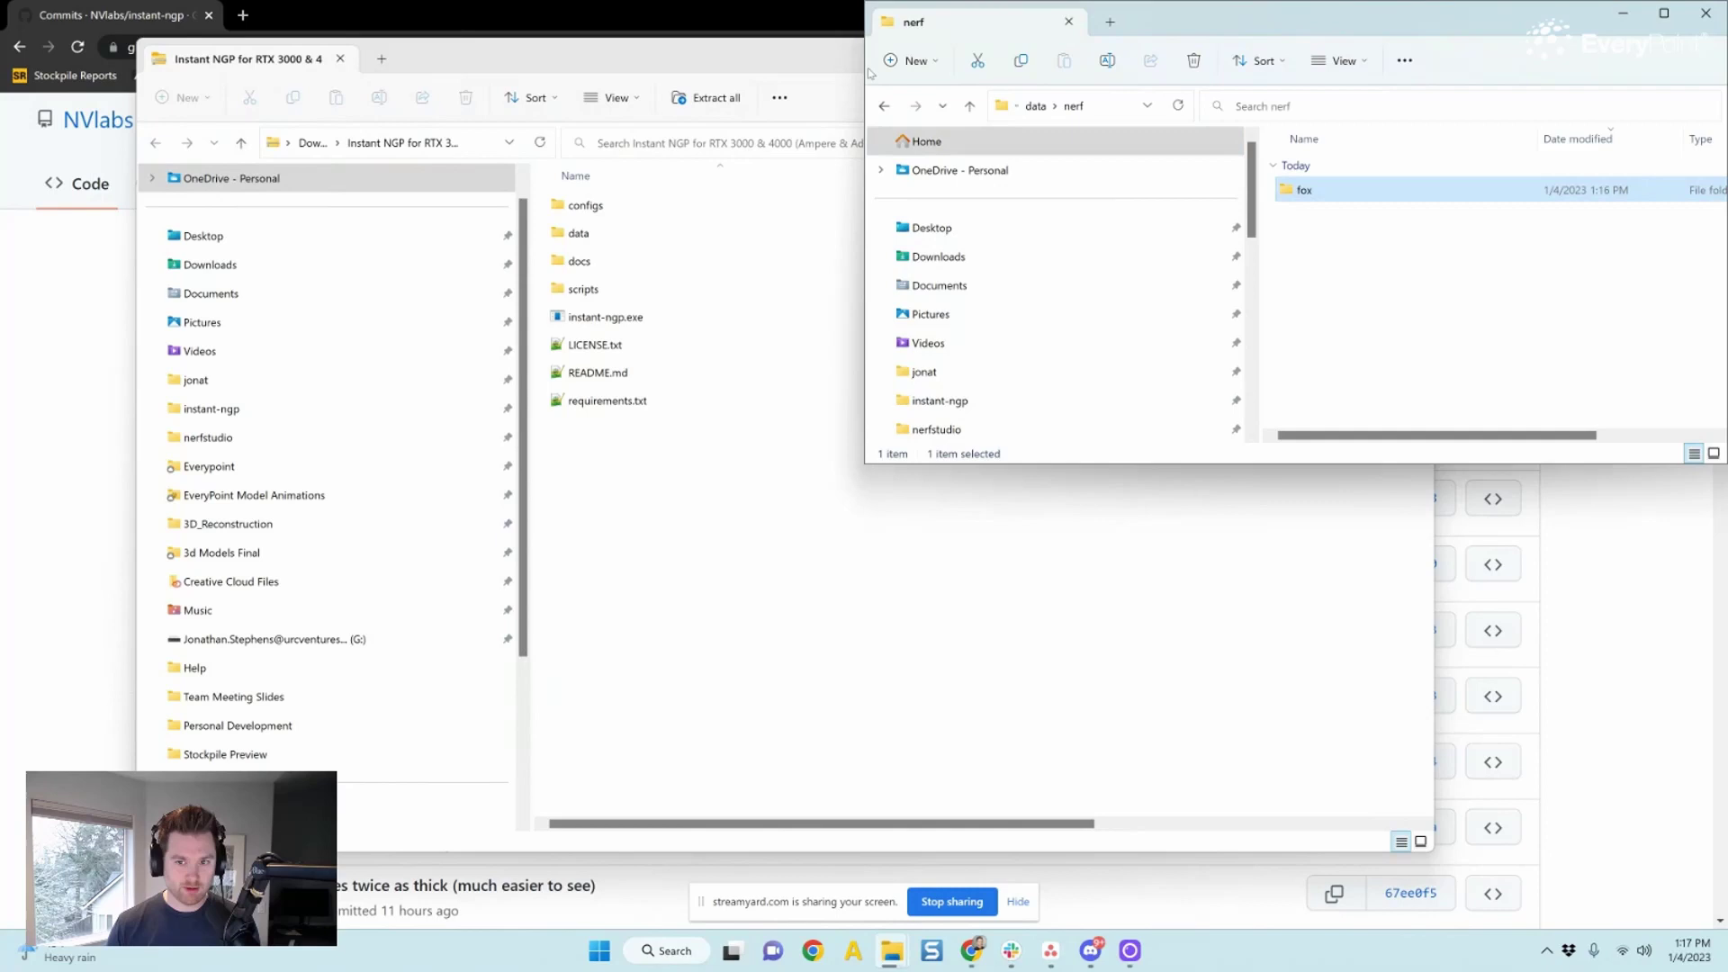
click(885, 105)
click(886, 106)
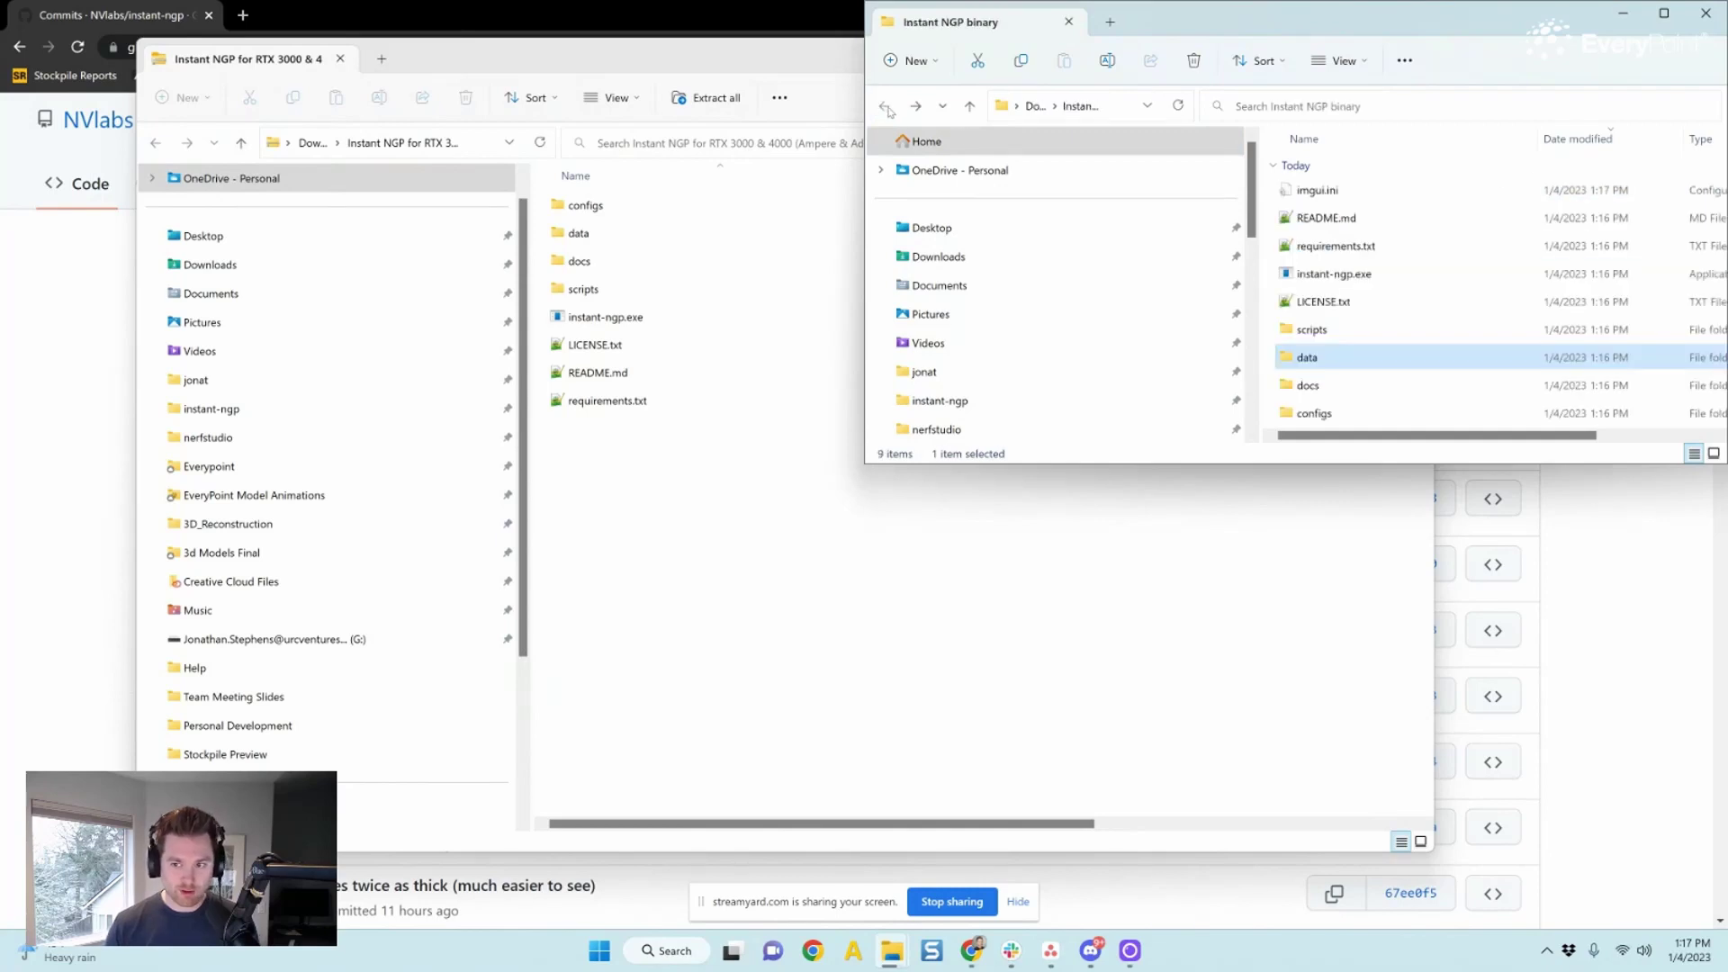
double_click(1335, 281)
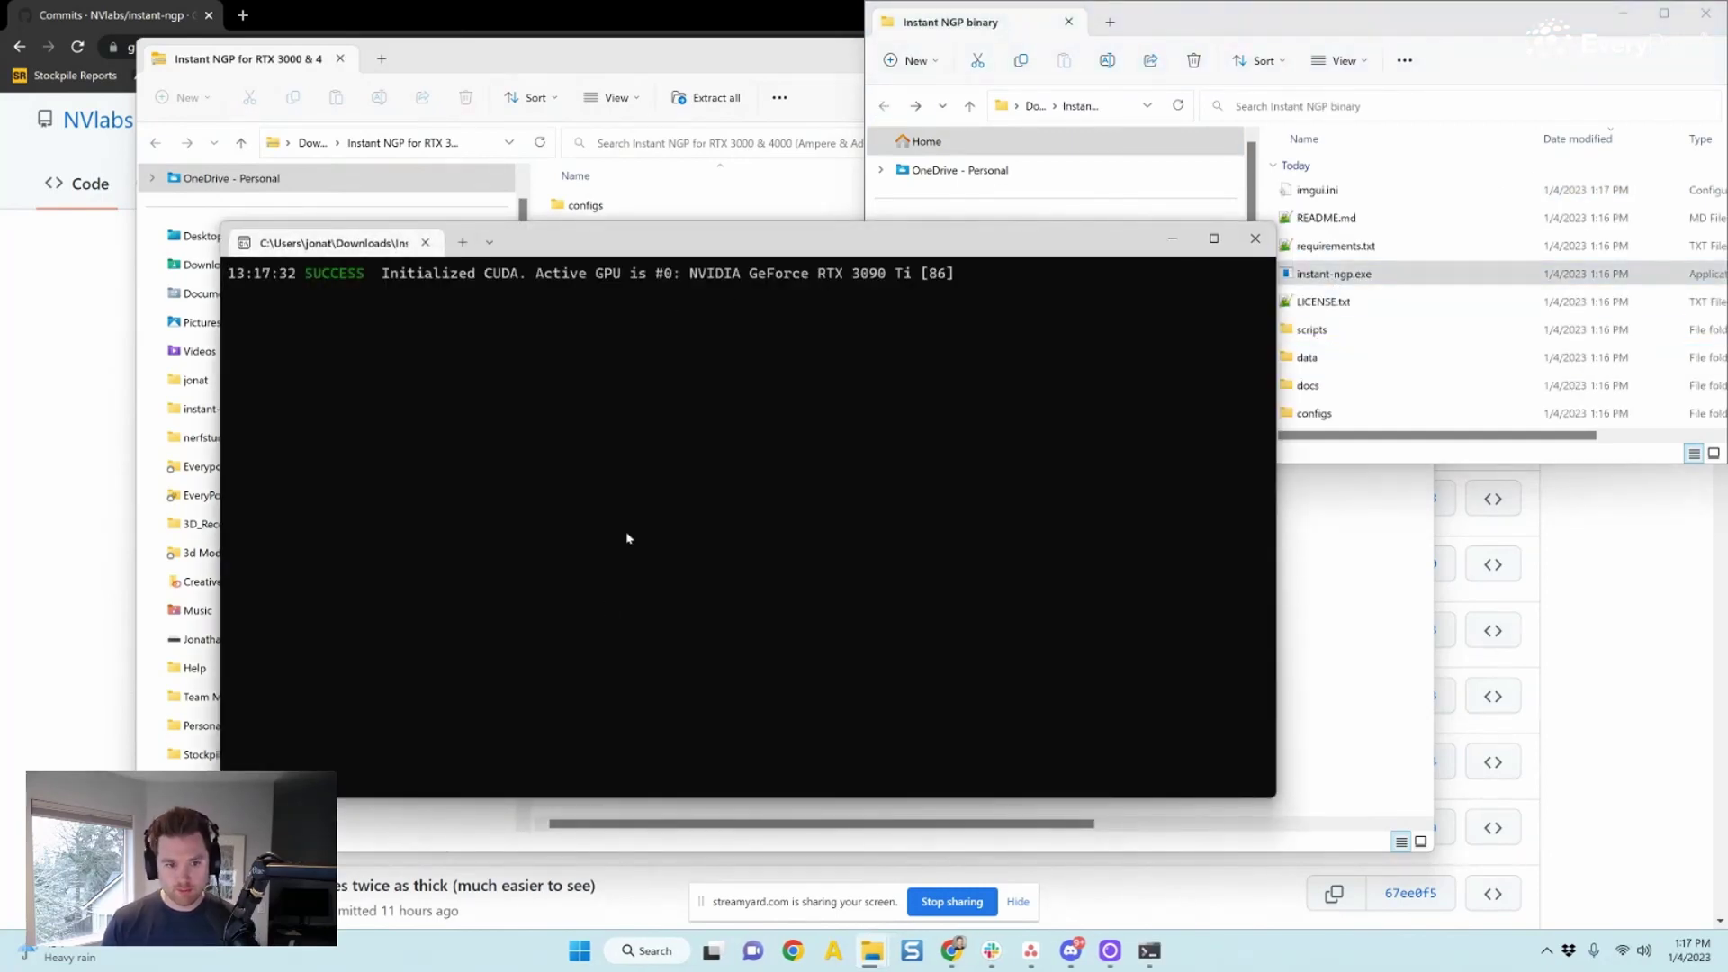
In a new Explorer window, browse to instant-ngp > data and peek inside Gavin2
mouse_move(851, 963)
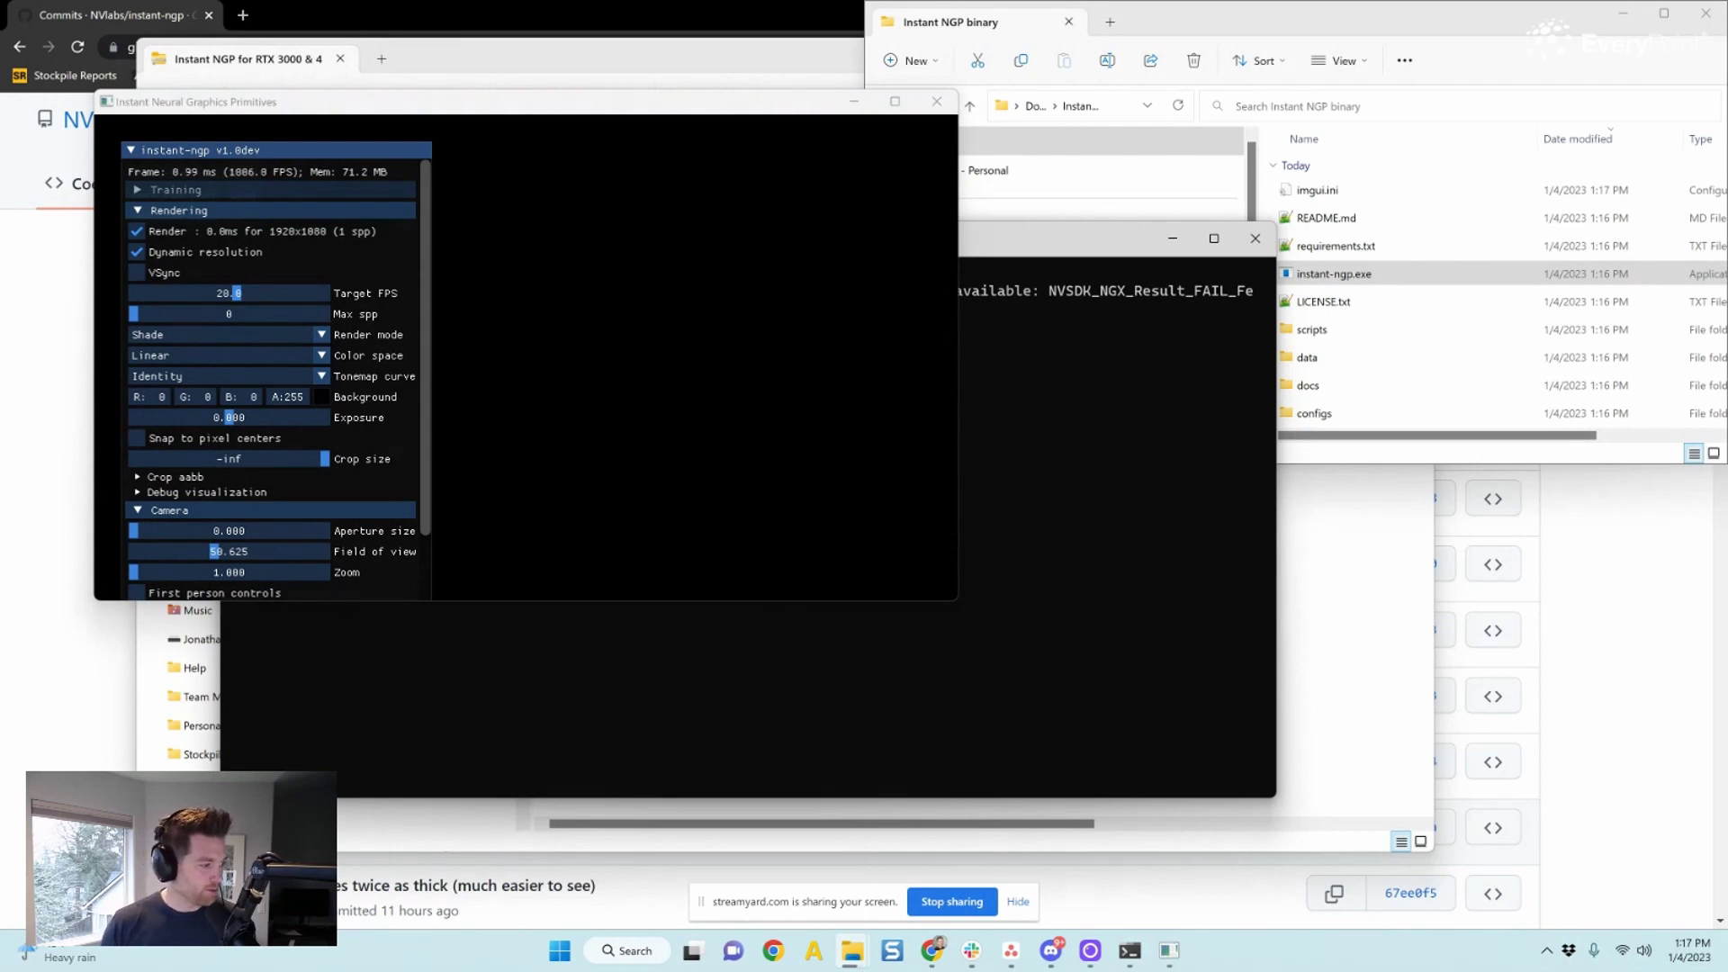
key(super+e)
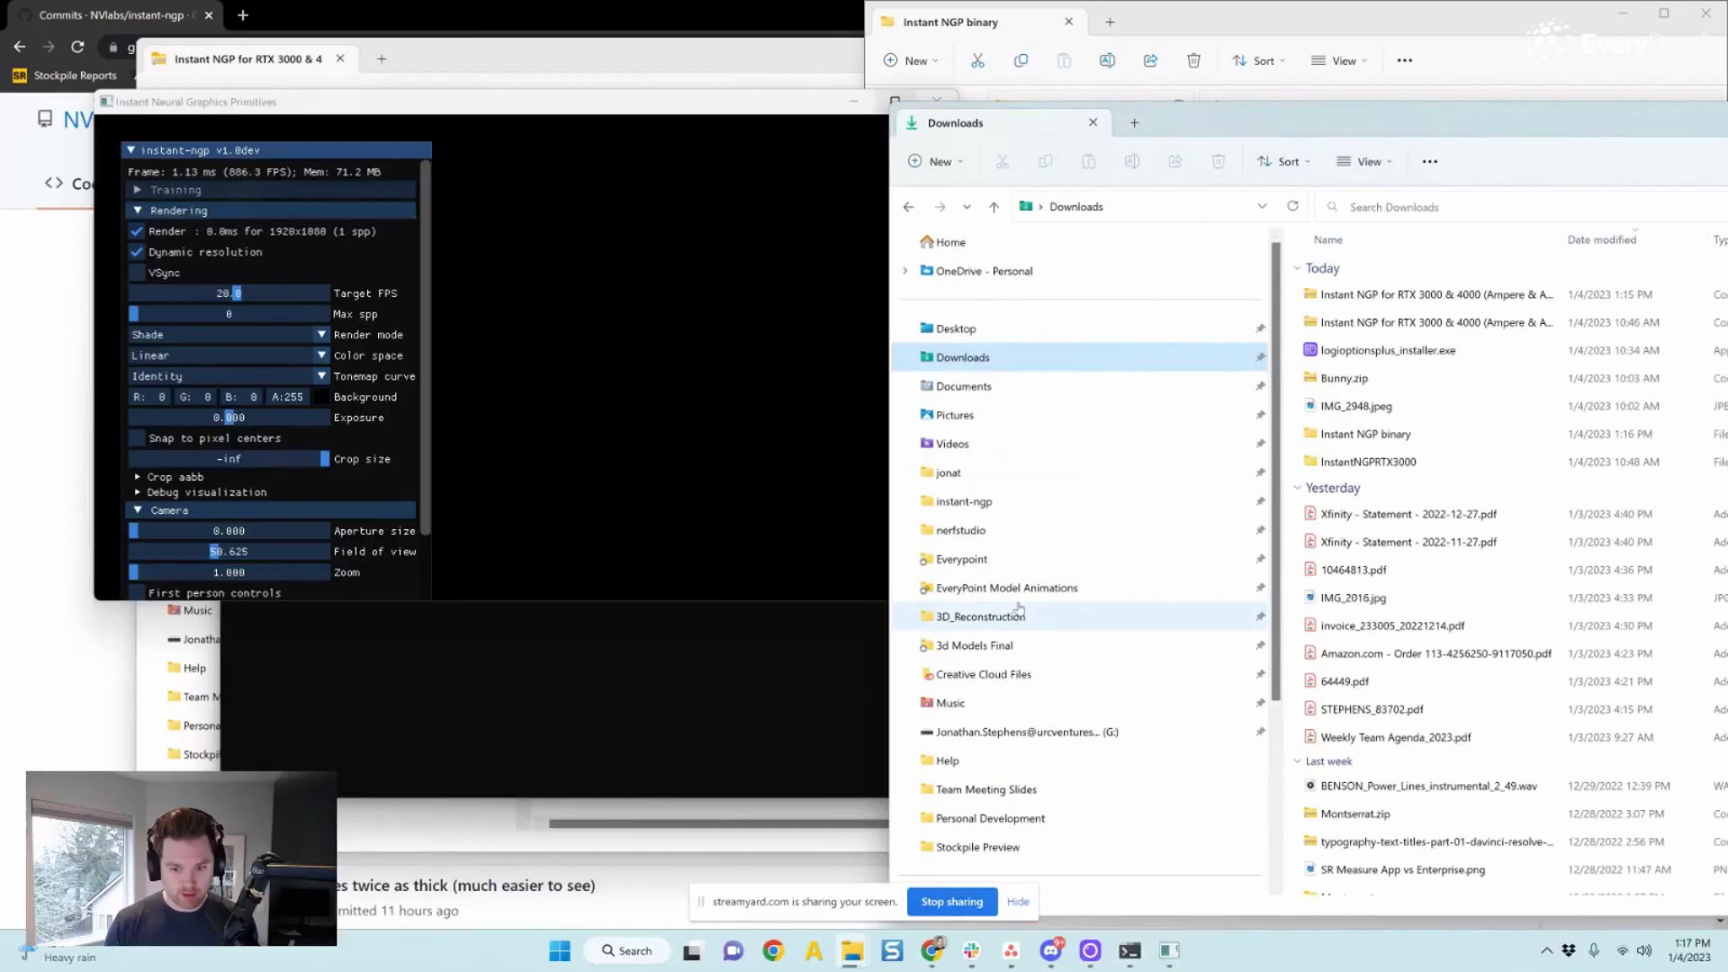
click(972, 502)
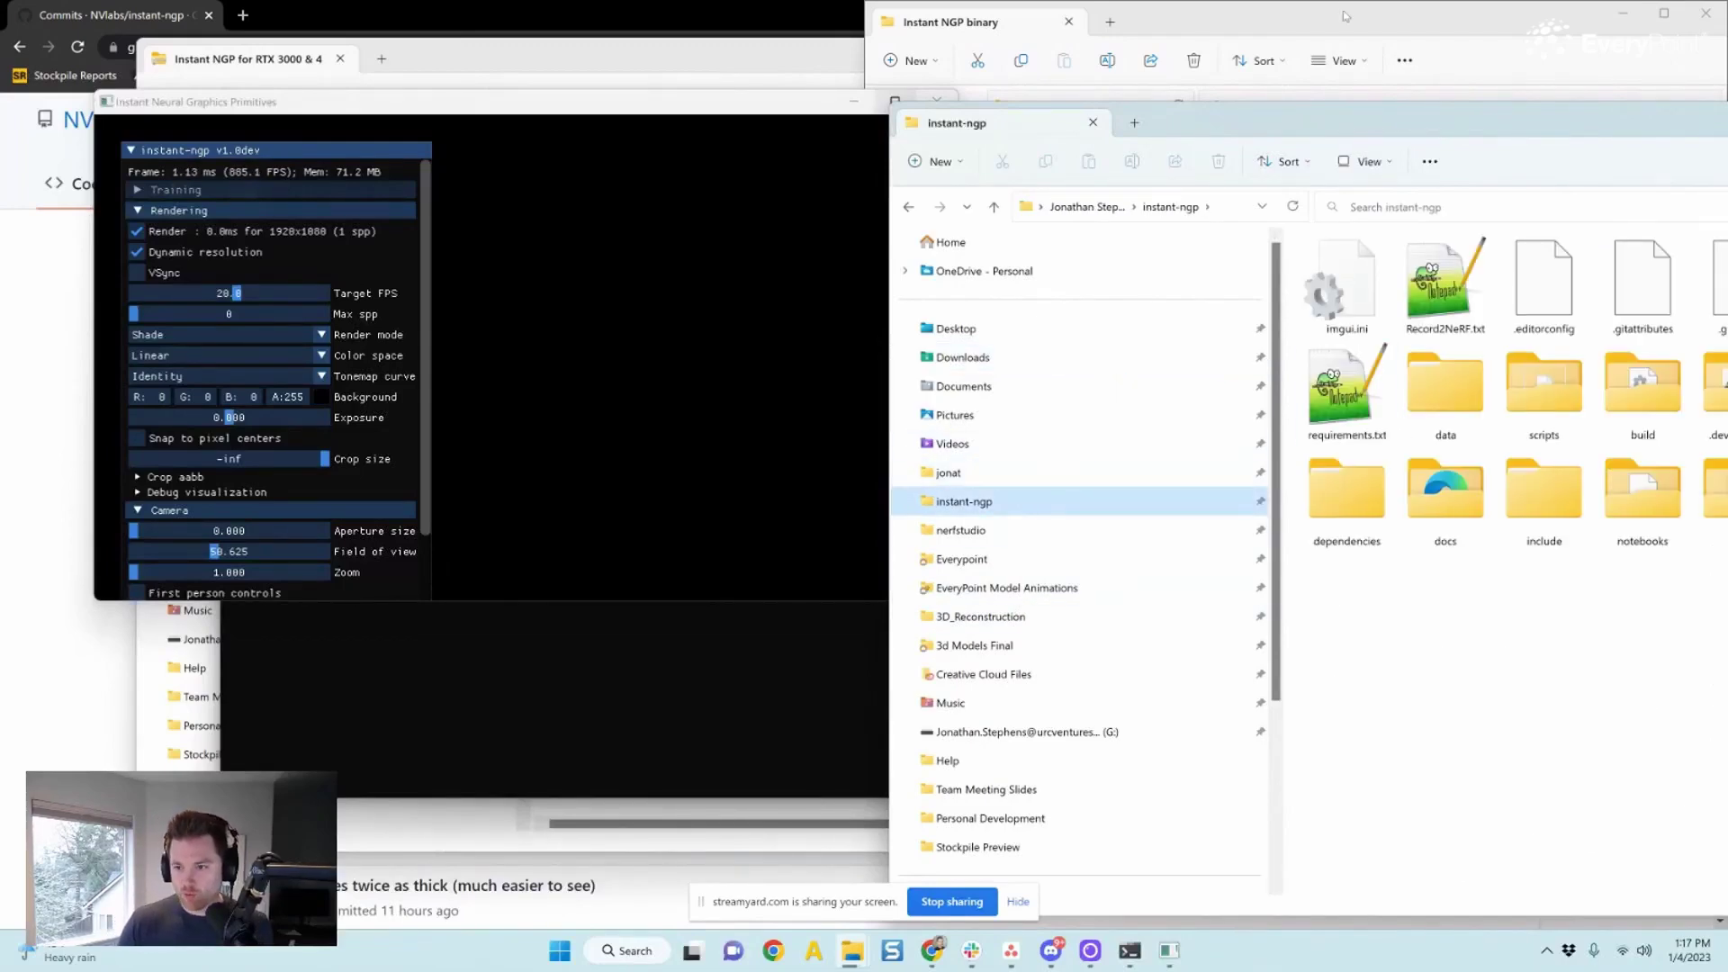
drag(1284, 115, 740, 87)
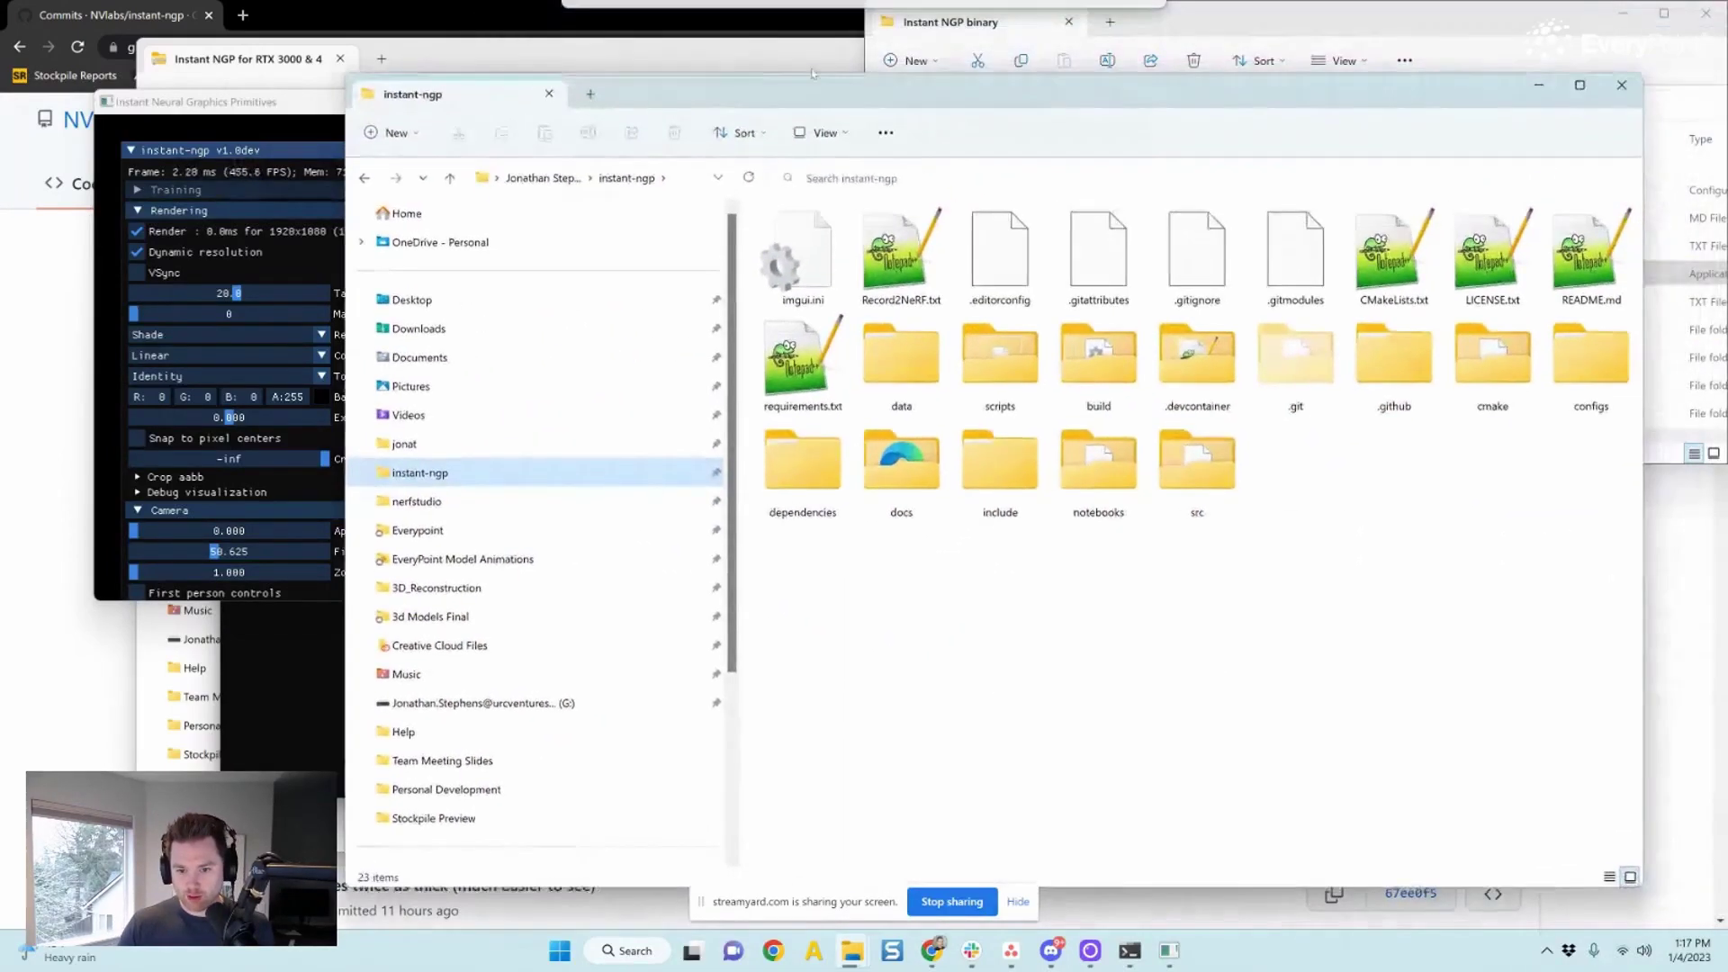
double_click(902, 360)
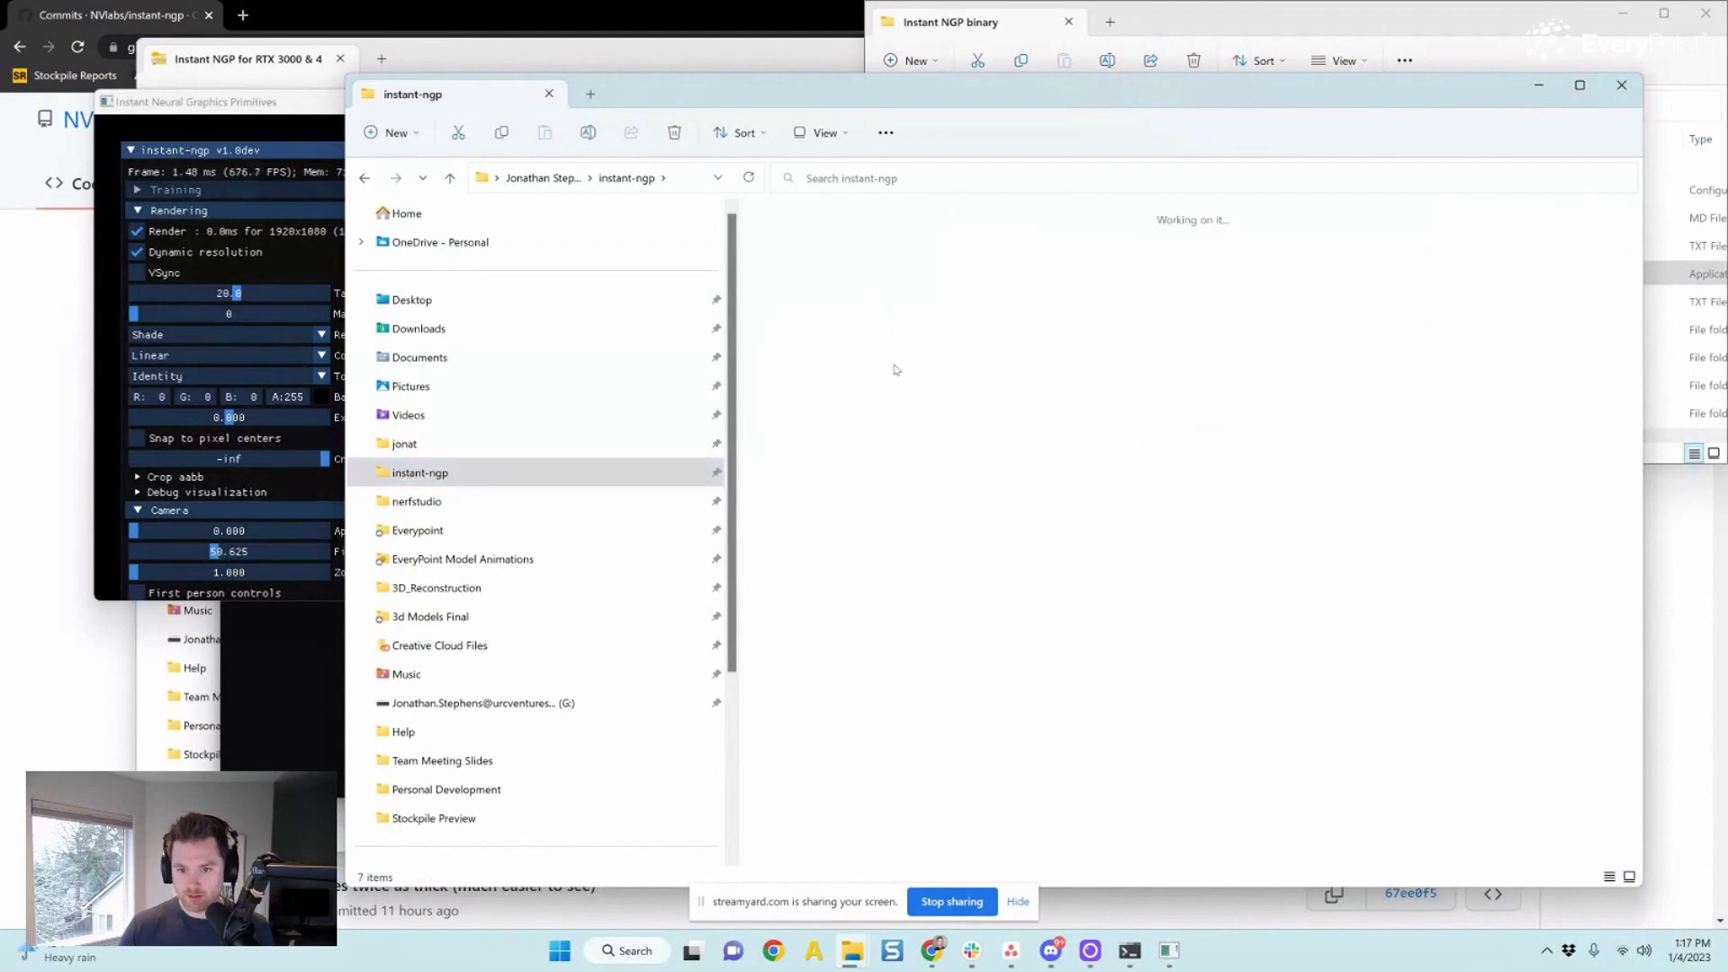
drag(891, 91, 1116, 122)
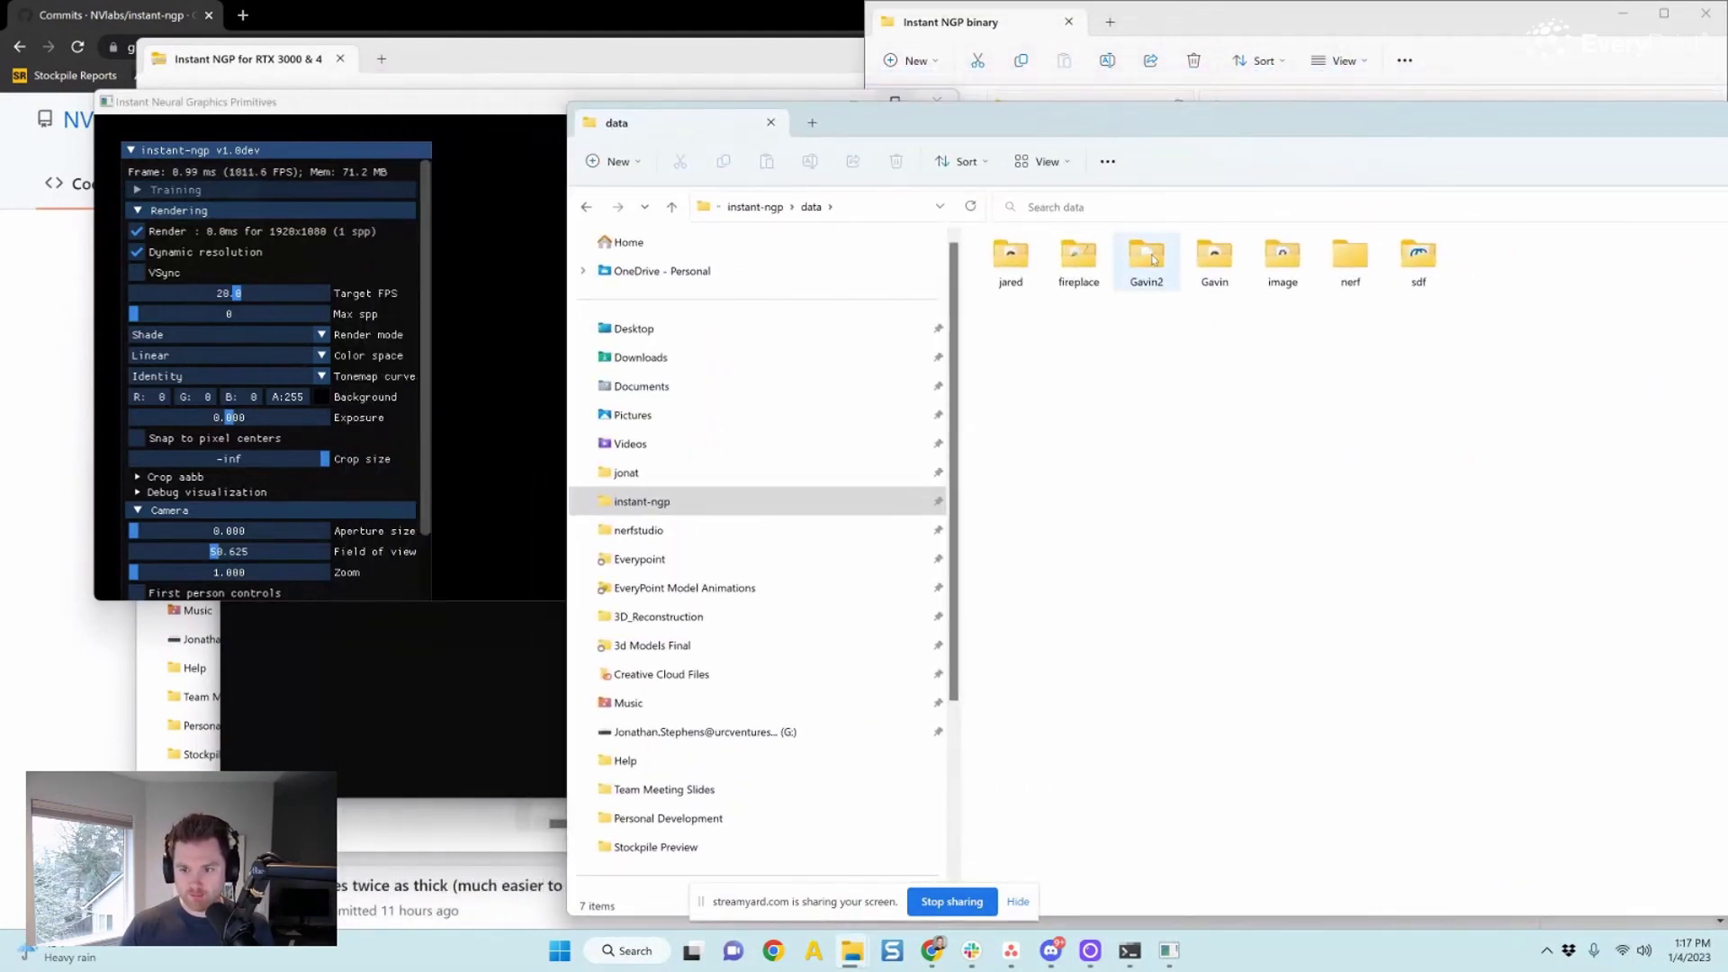
double_click(1151, 259)
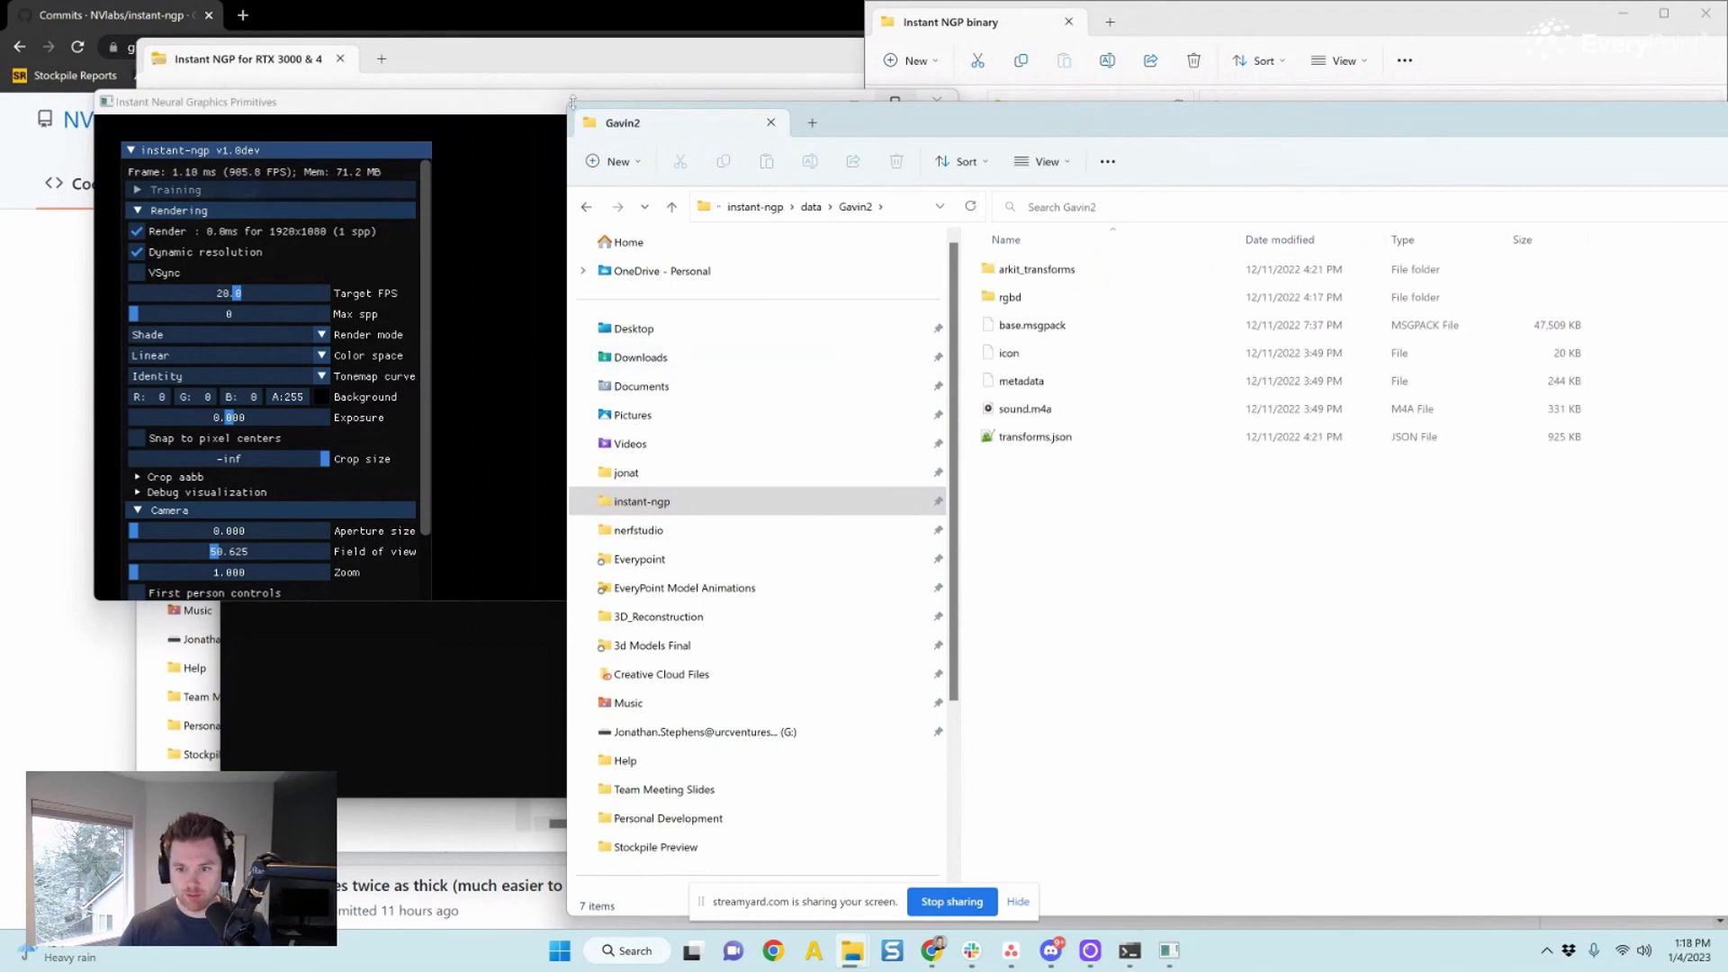
click(586, 206)
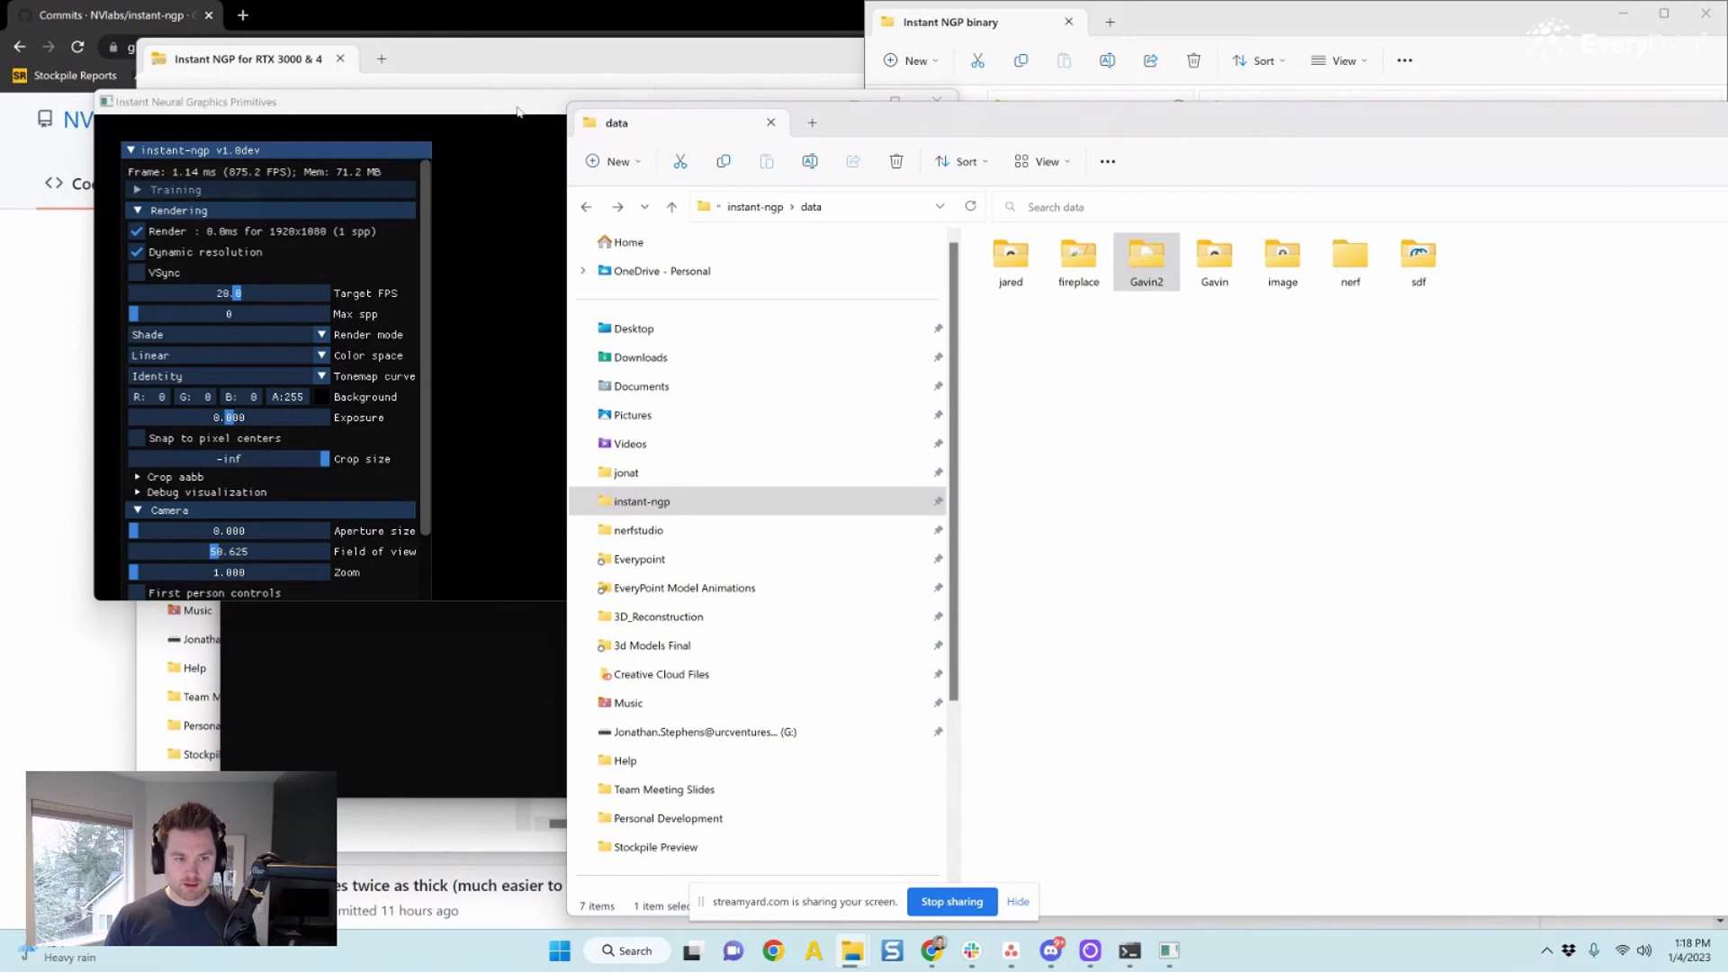
Drop the Gavin2 folder onto Instant NGP, orbit to face the seated person, and maximize the window
drag(1692, 114, 1318, 126)
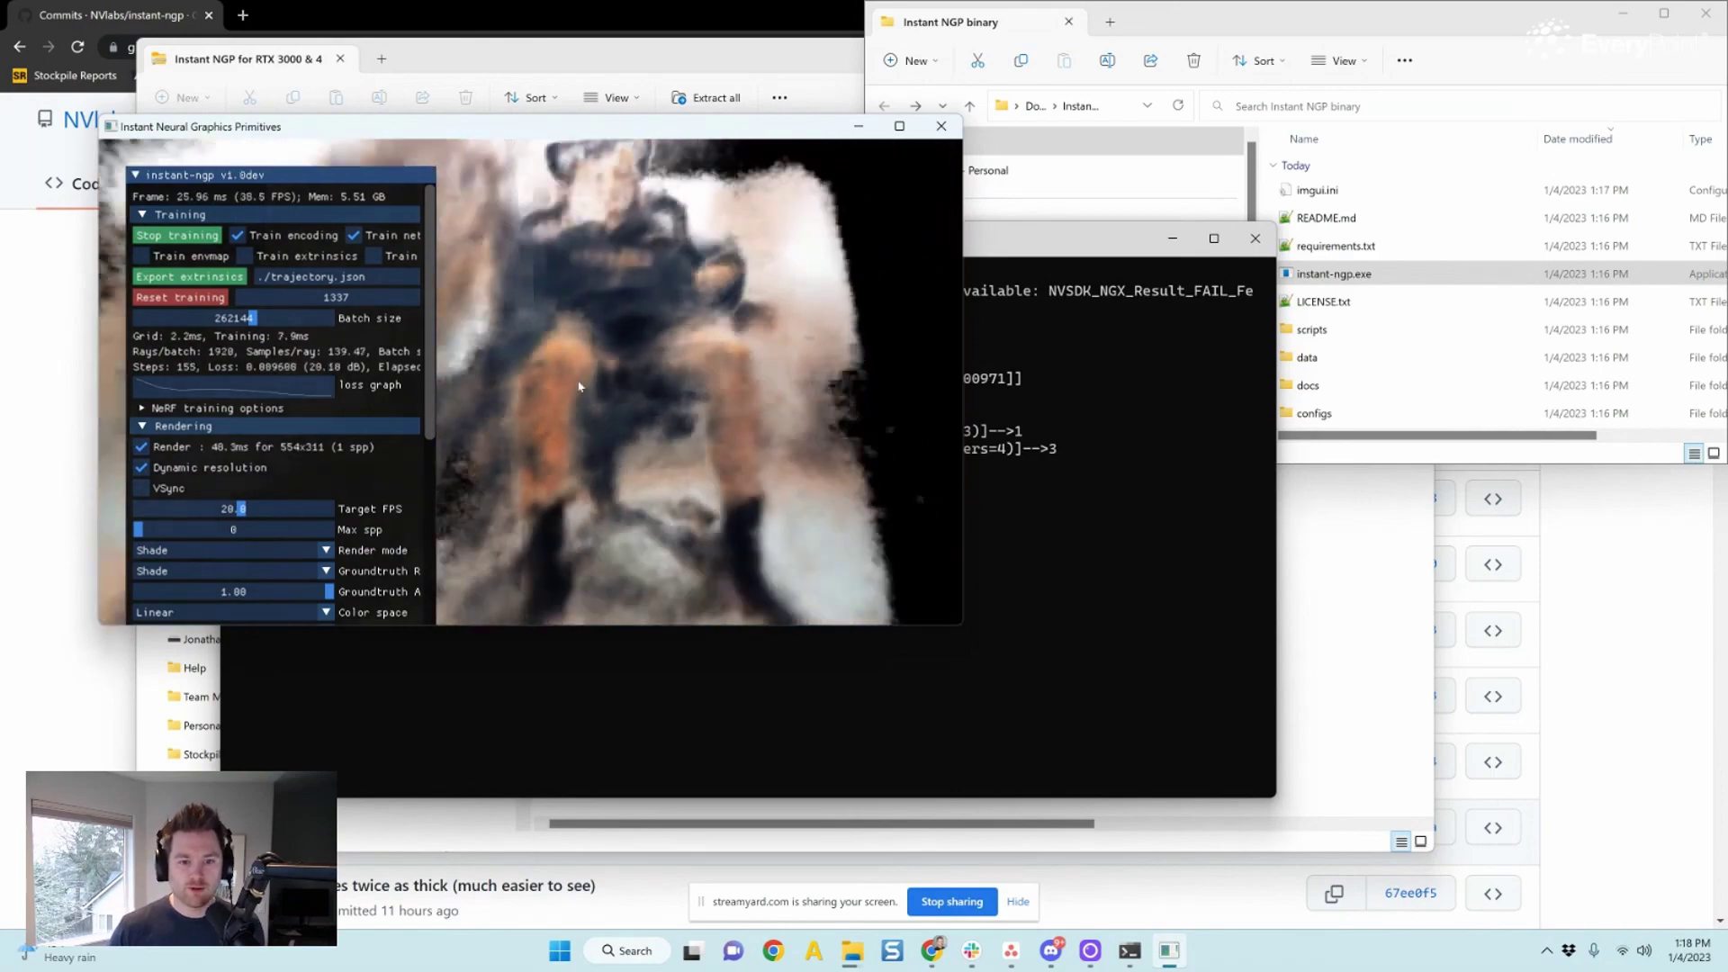
drag(642, 347, 611, 422)
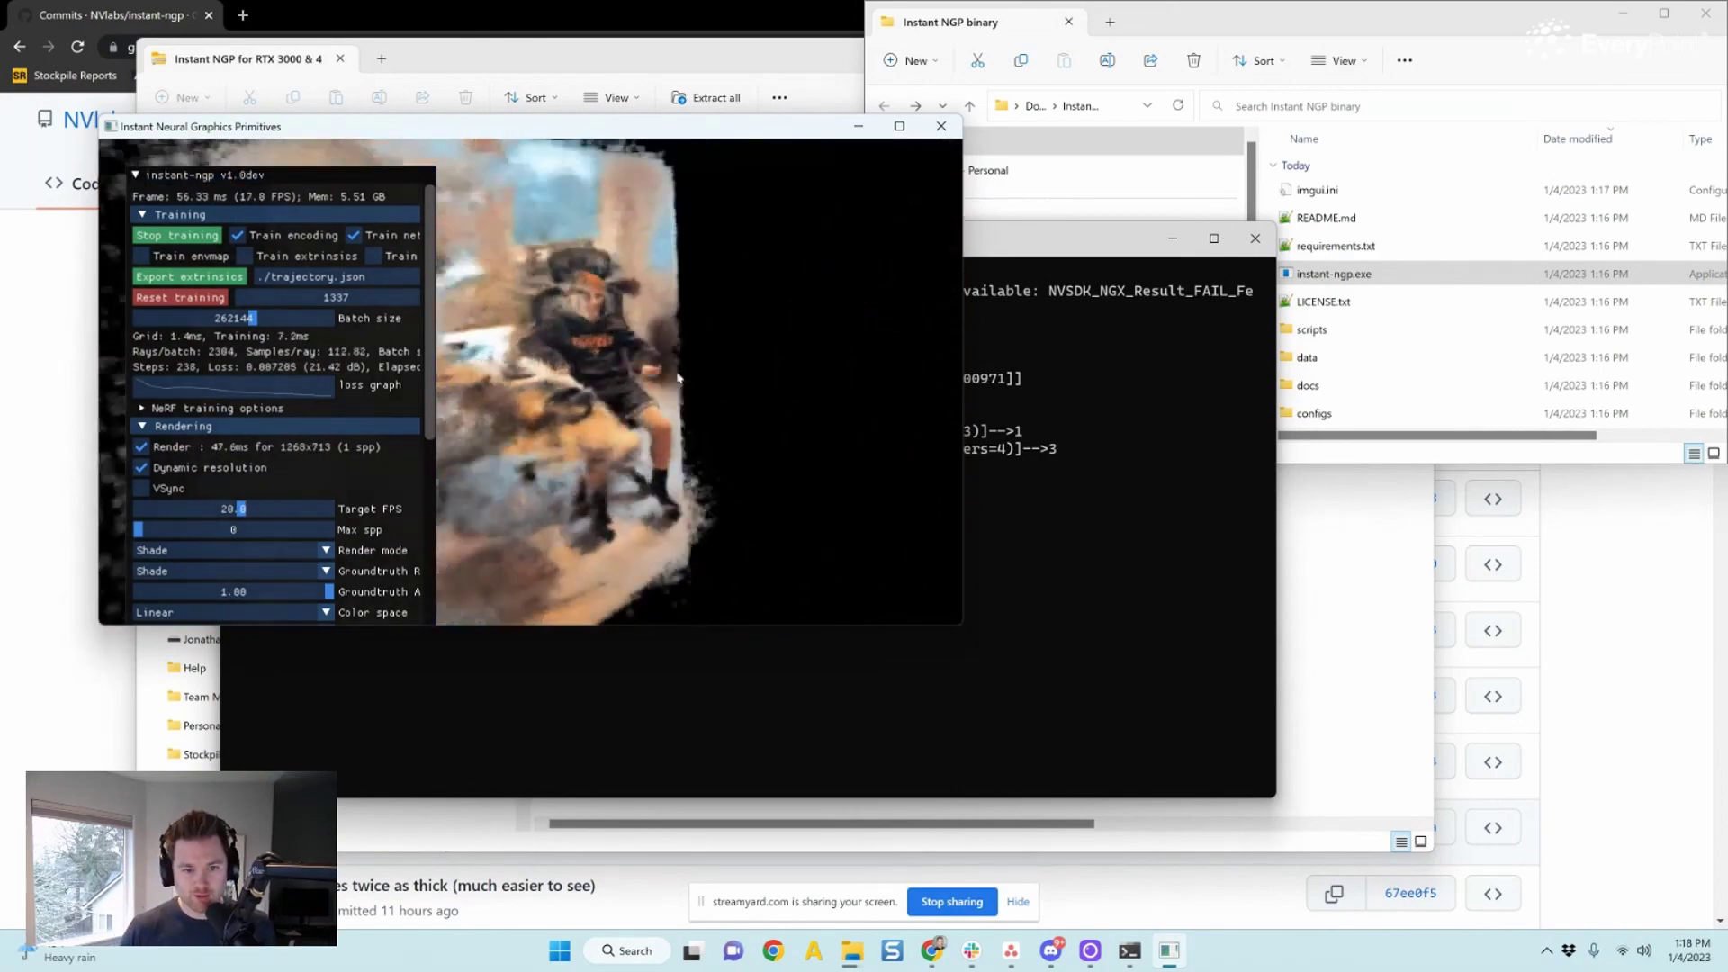
drag(678, 378, 676, 341)
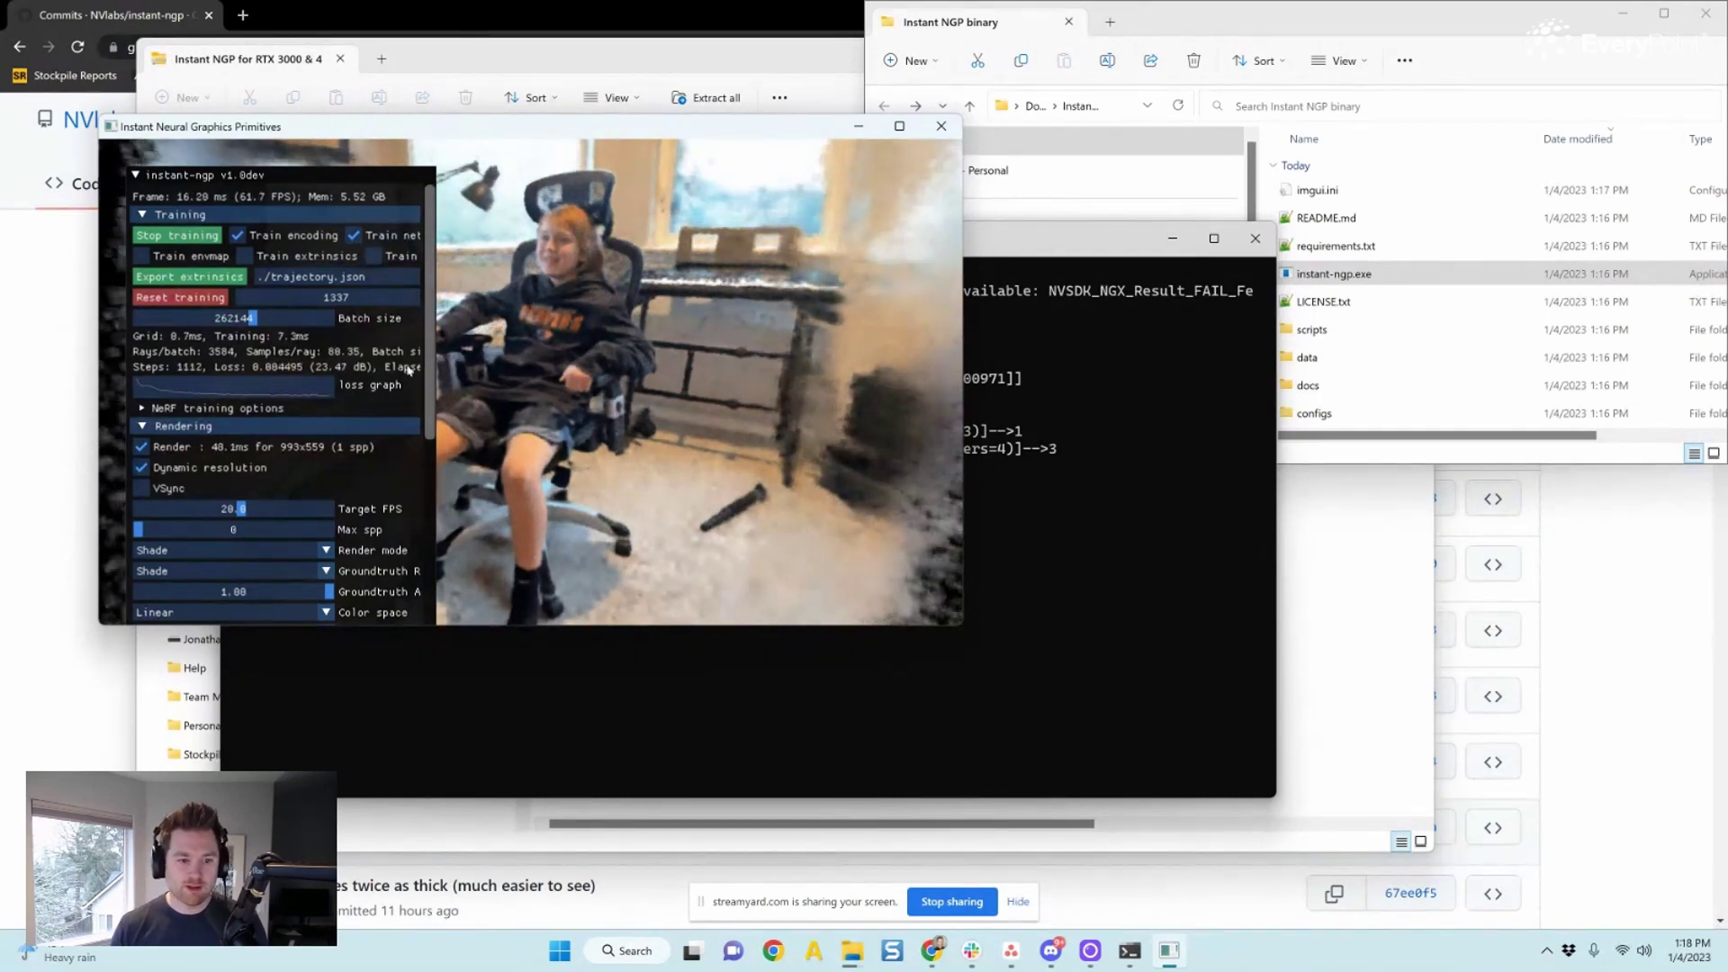
scroll(290, 408, down, 1)
scroll(290, 408, down, 5)
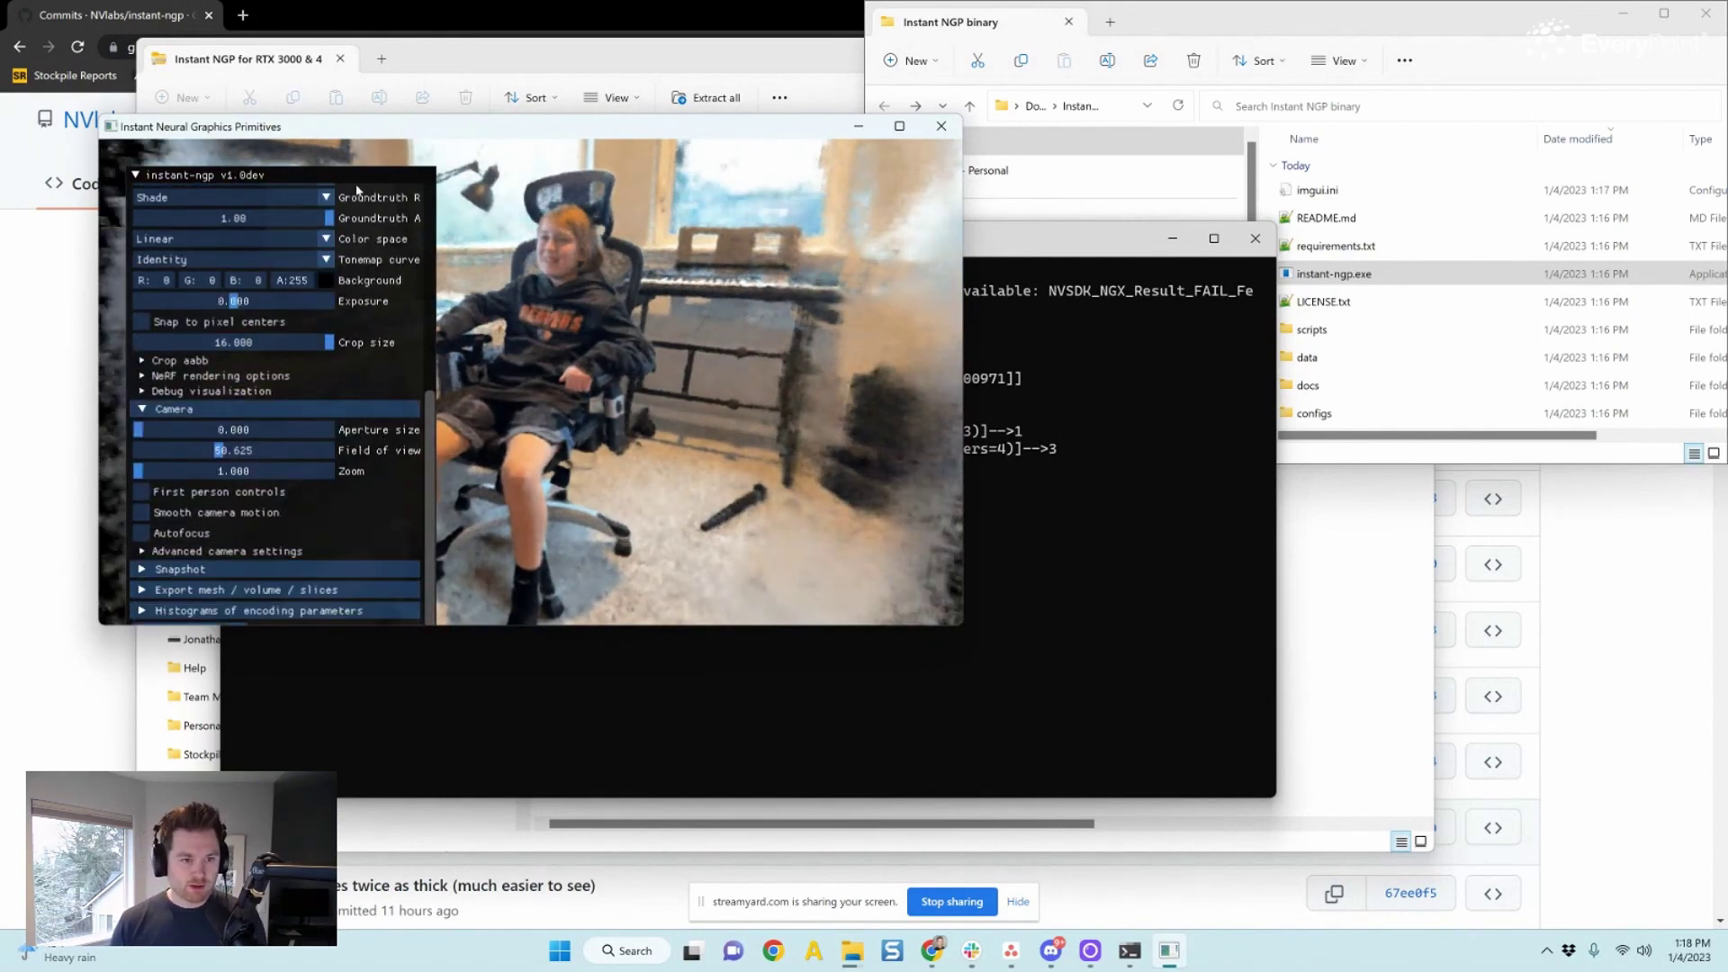
drag(360, 183, 351, 168)
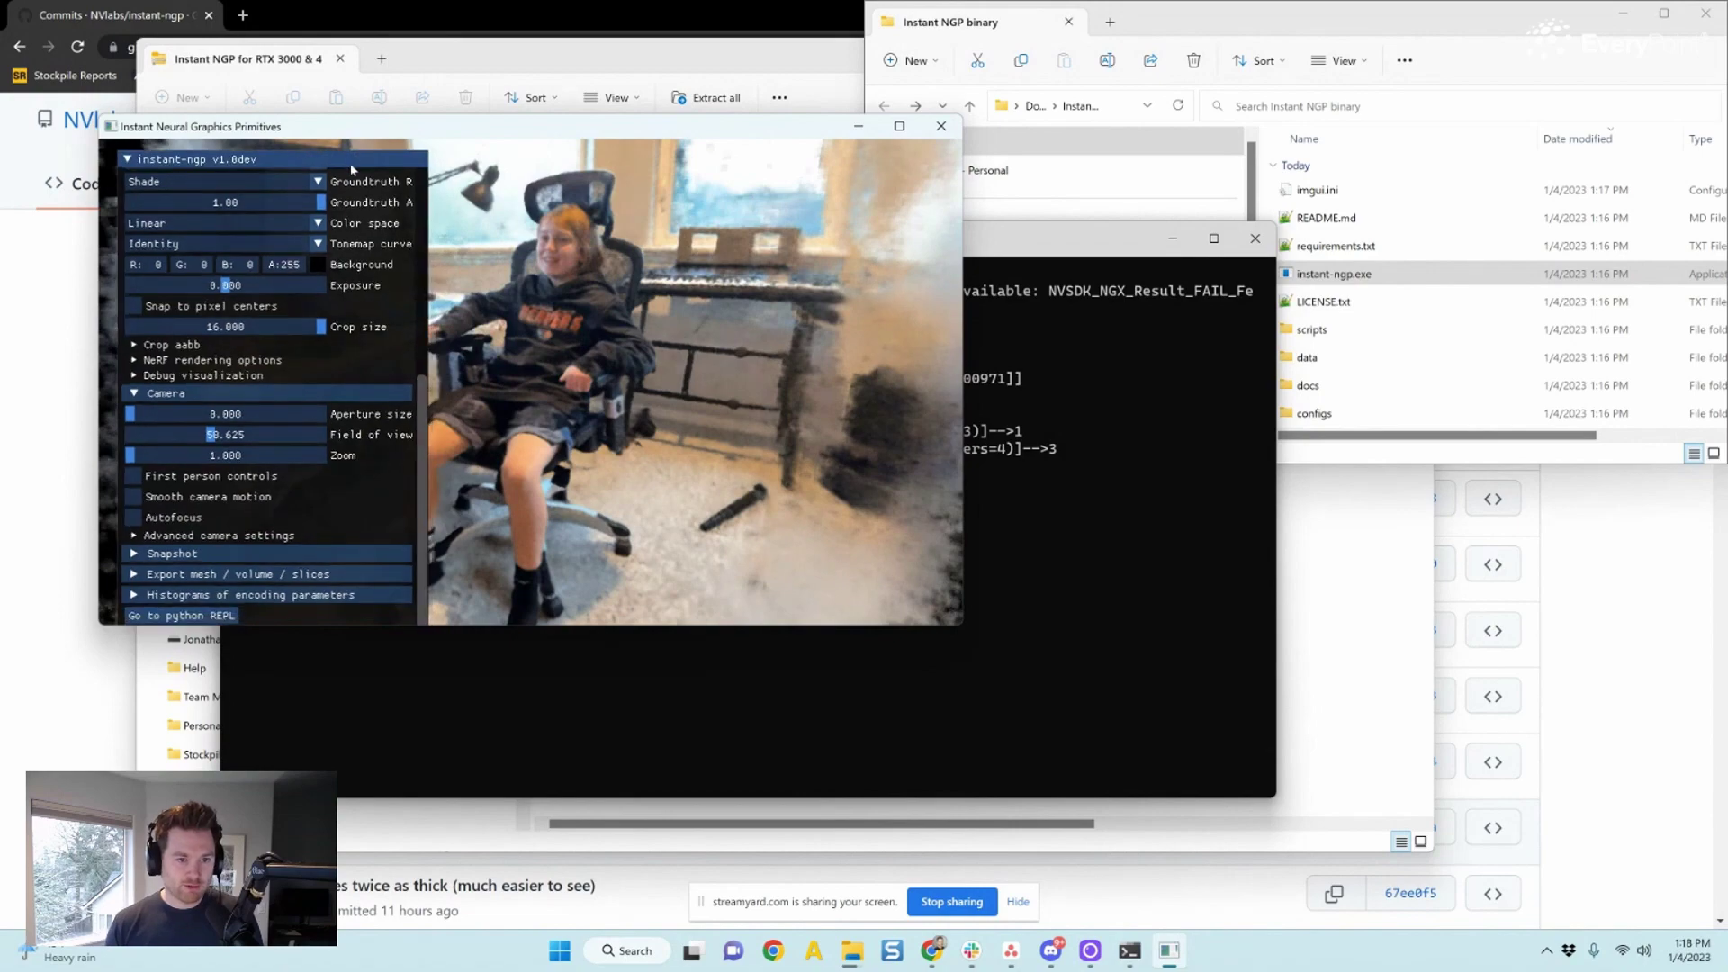
double_click(497, 126)
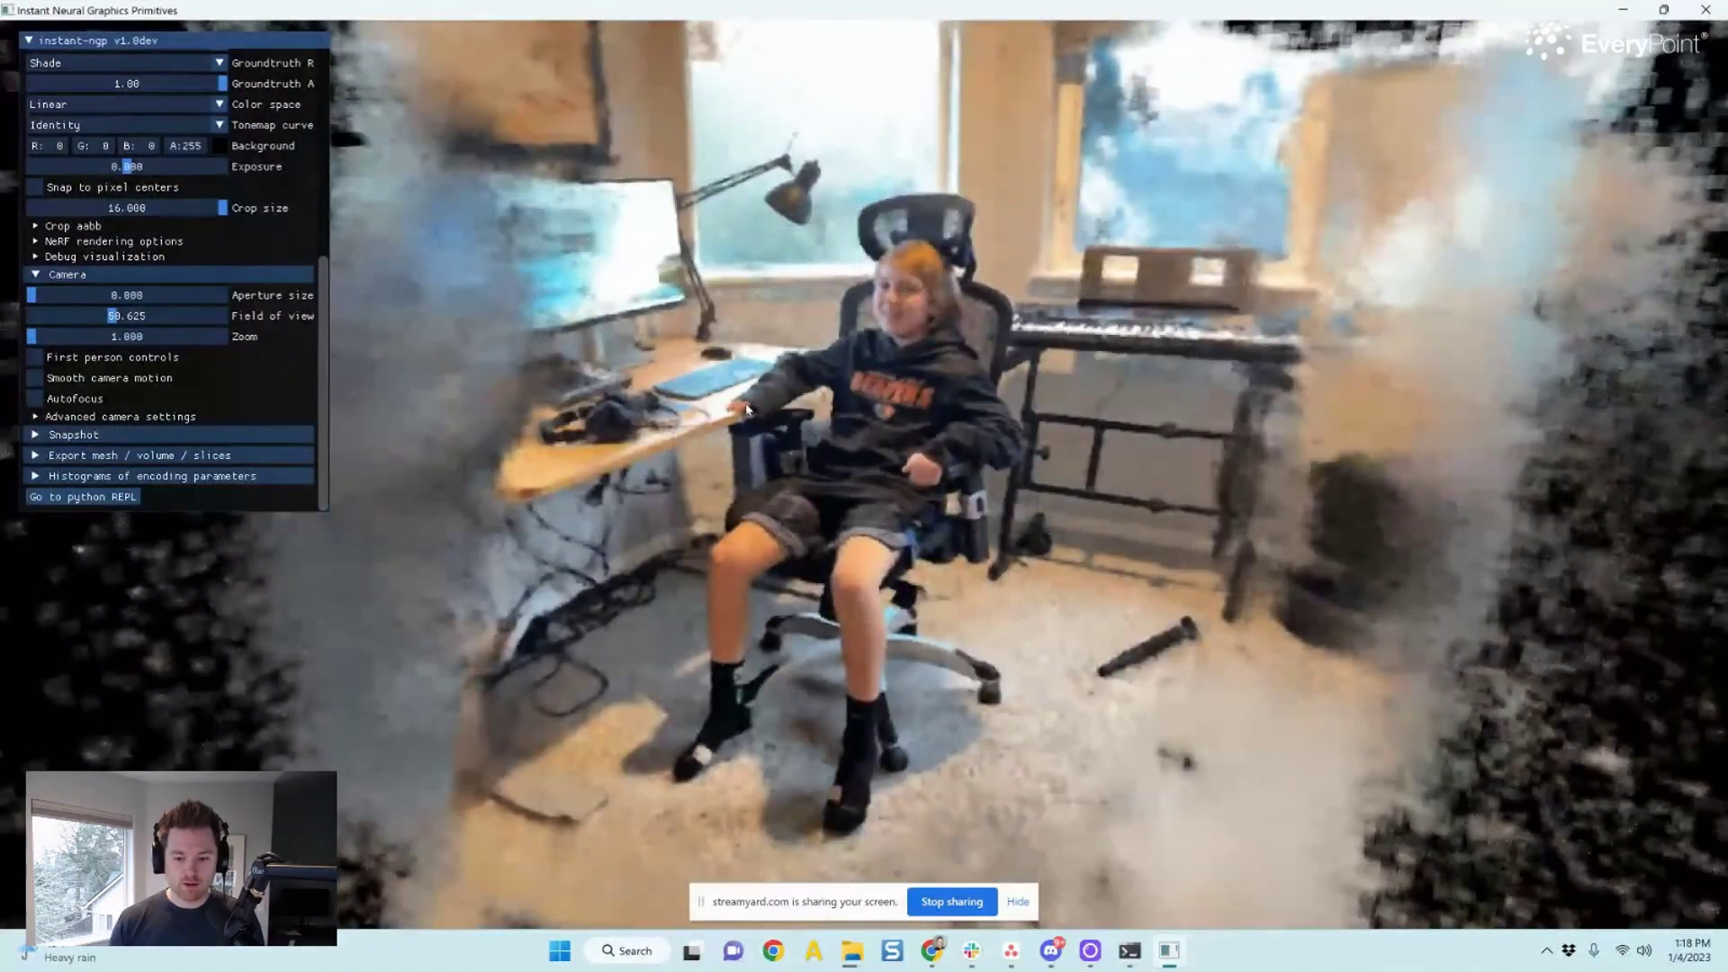
Orbit and zoom the room, then move the settings panel off the base_cam.json Camera path window
drag(747, 410, 777, 396)
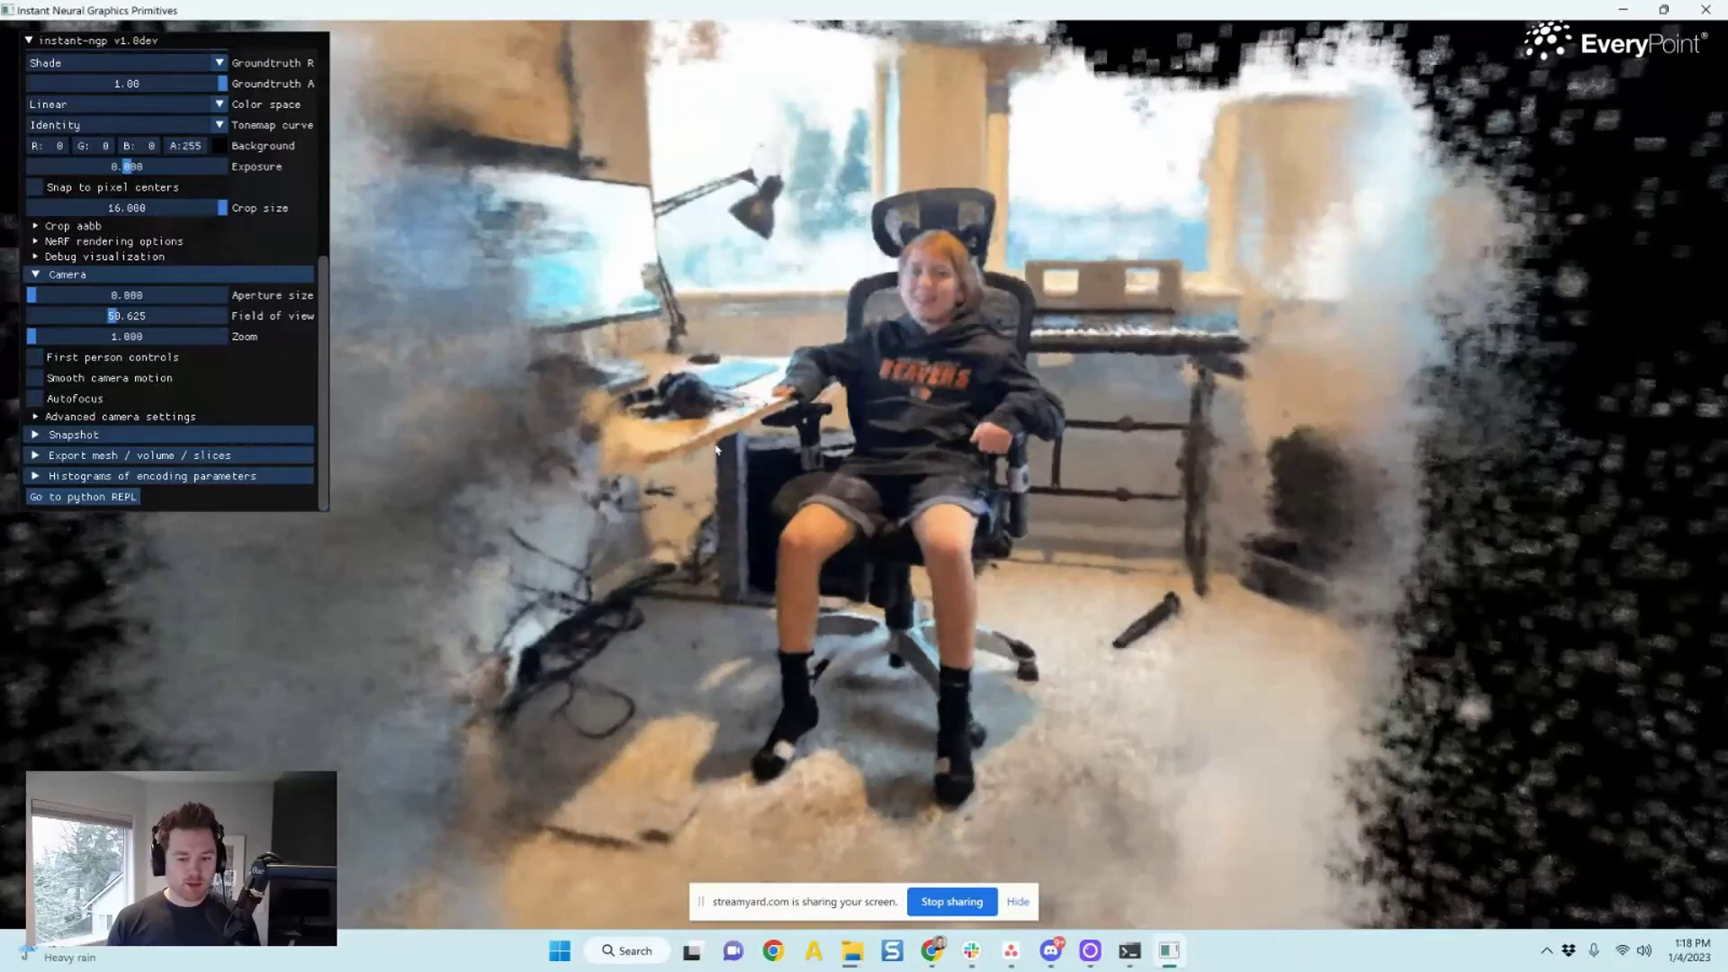
scroll(717, 450, up, 3)
scroll(729, 456, down, 1)
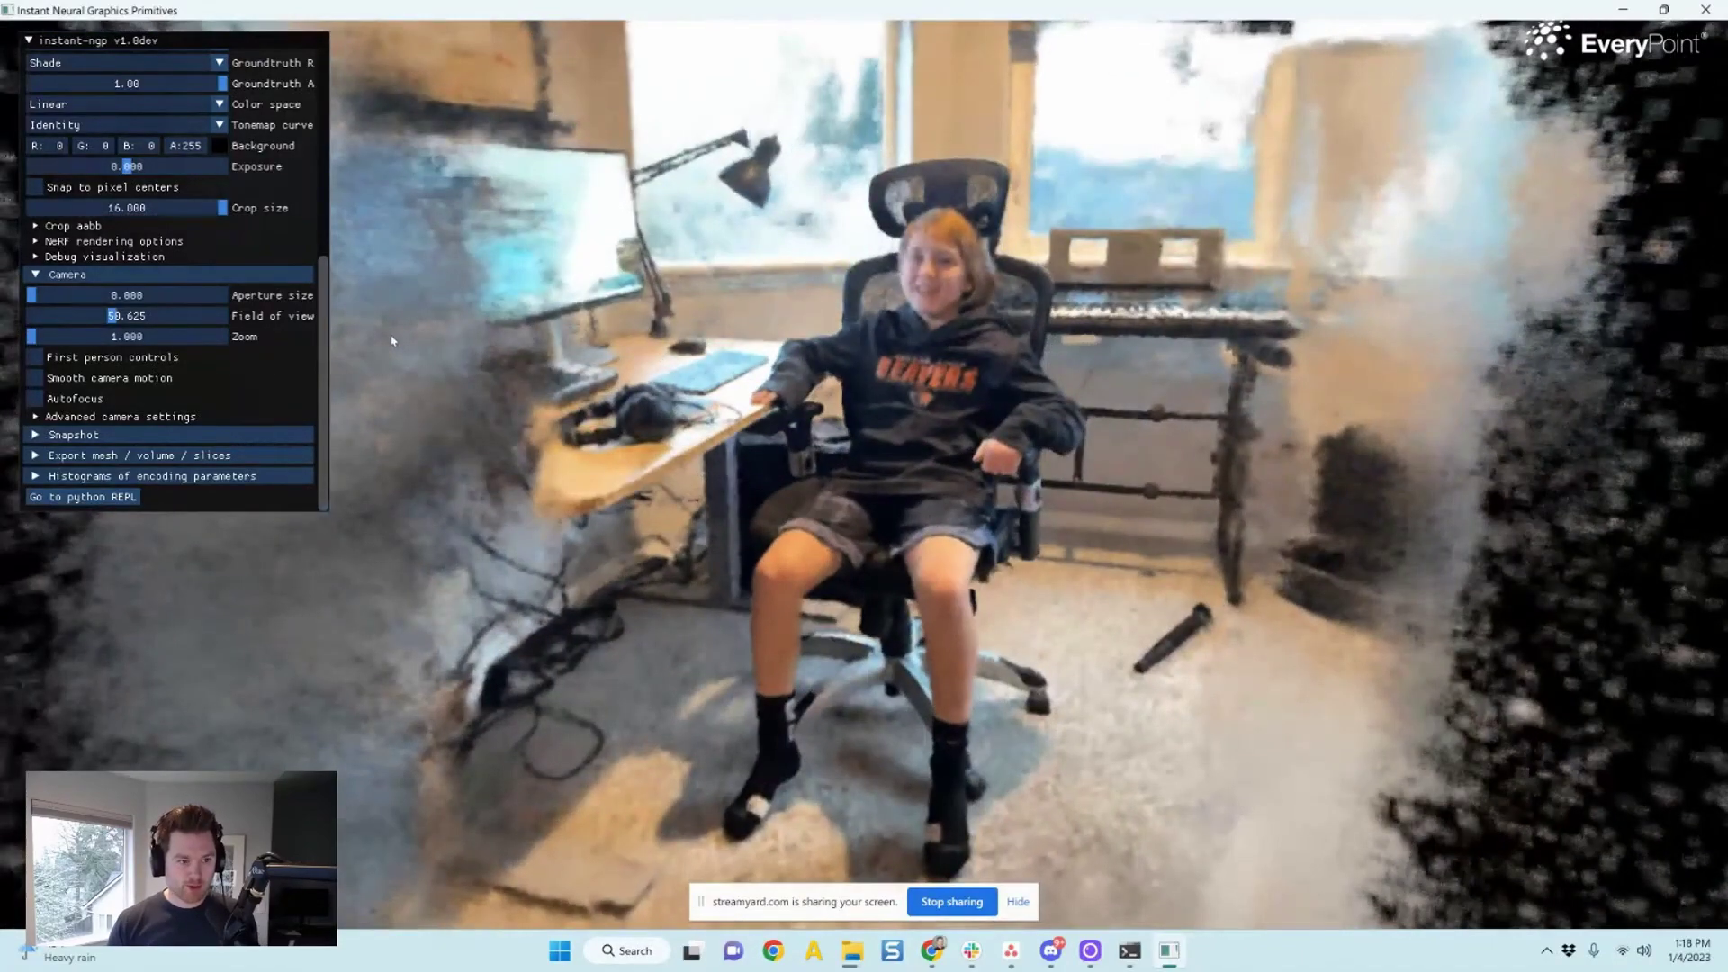
scroll(225, 315, up, 5)
scroll(1183, 261, up, 2)
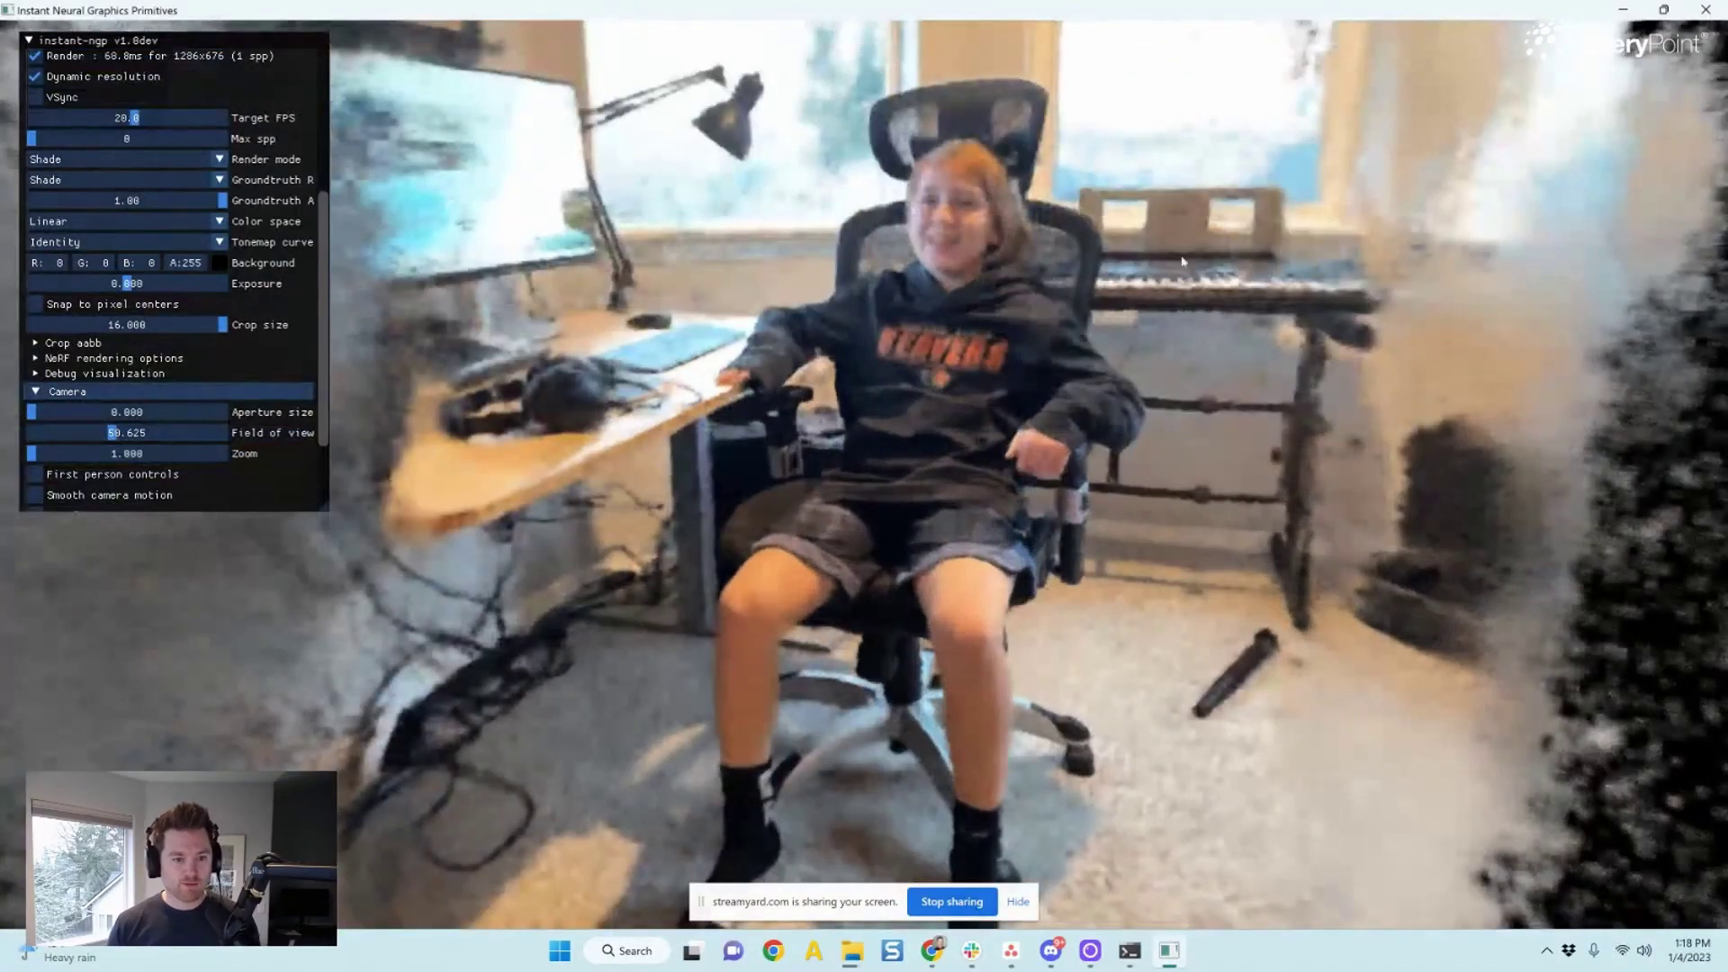
scroll(1077, 267, down, 2)
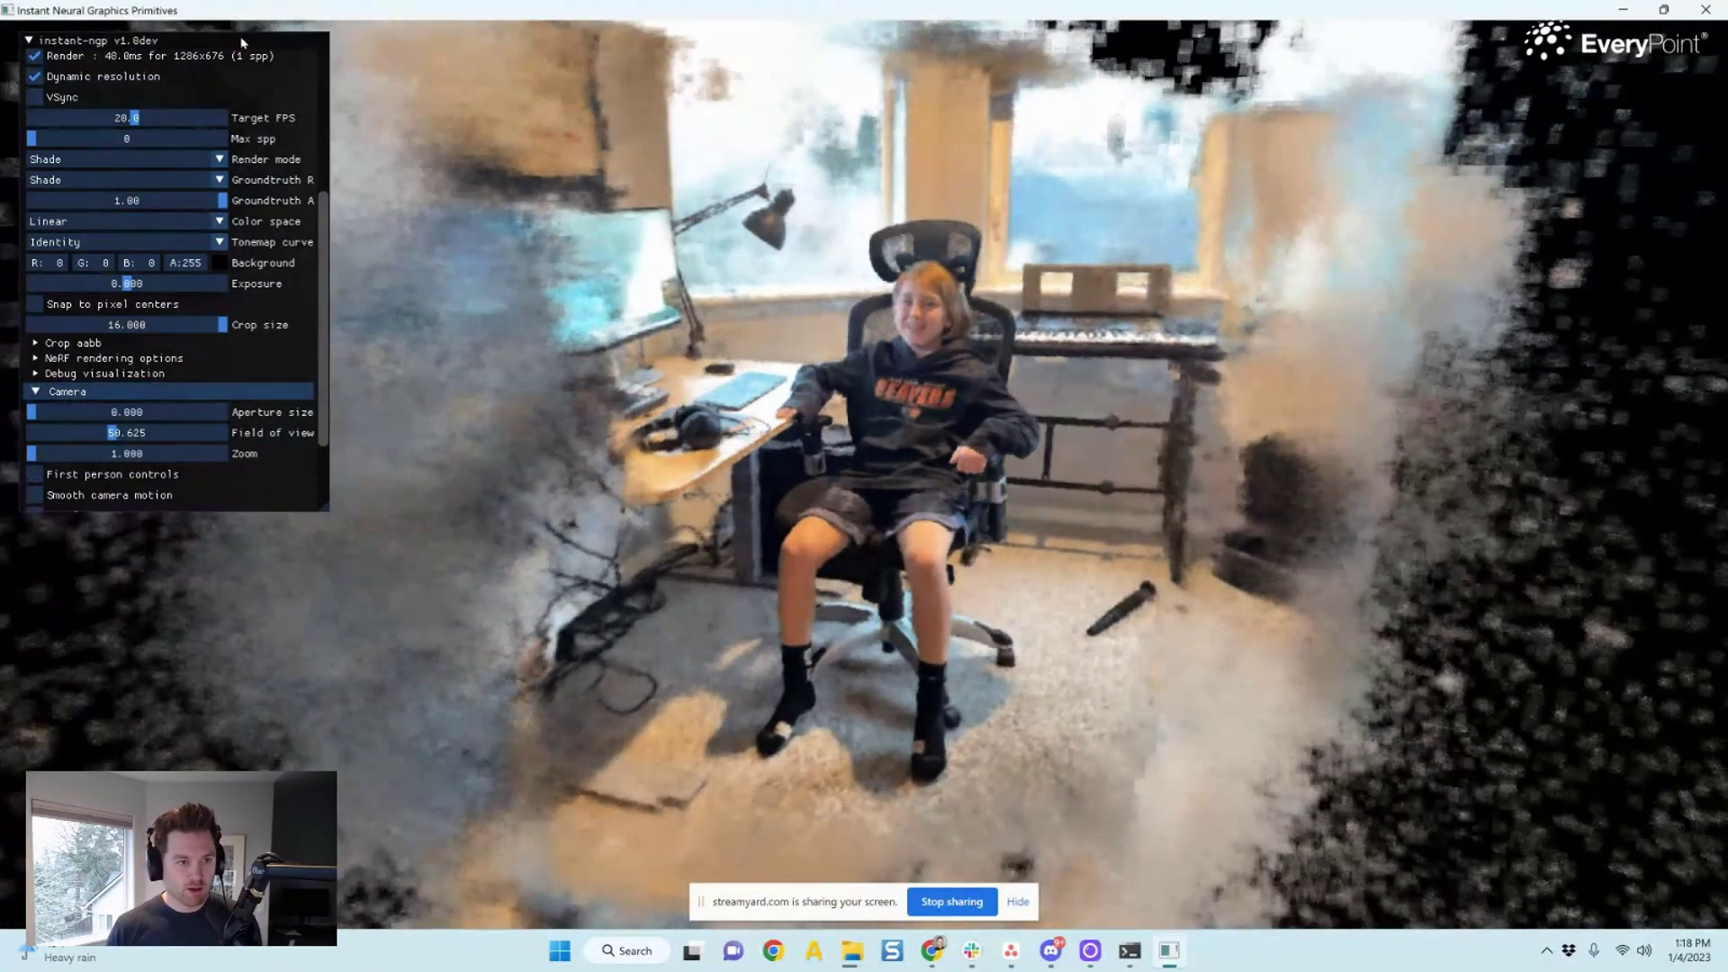
drag(241, 41, 332, 372)
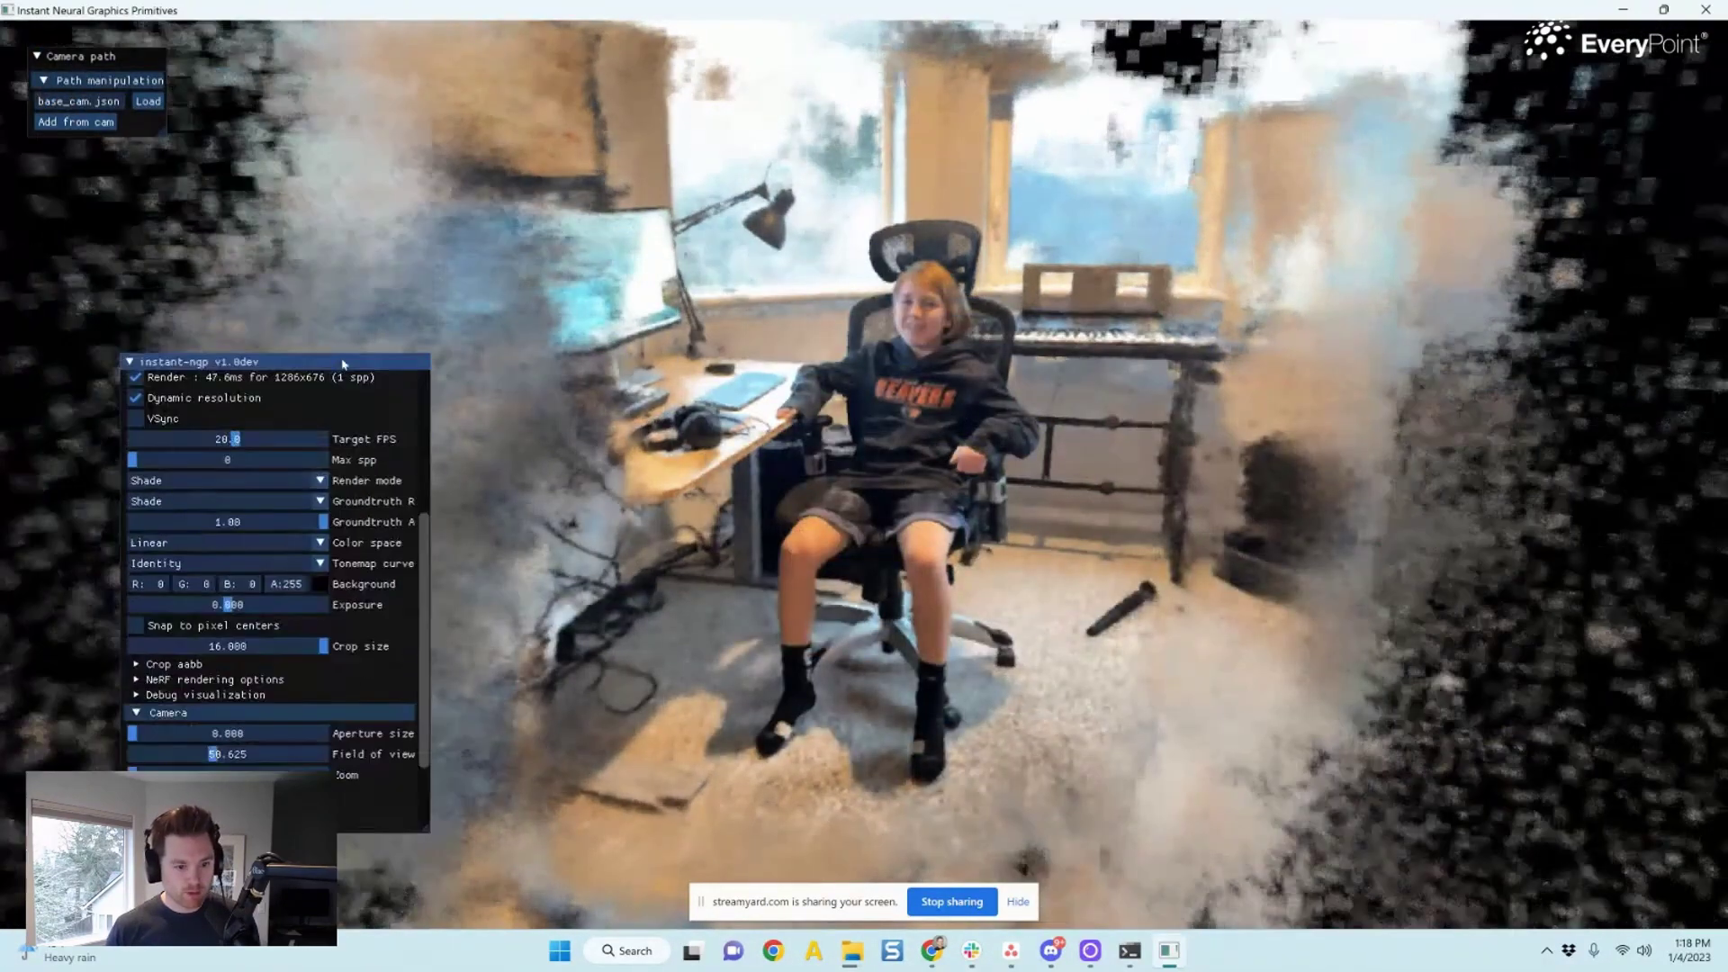
Rearrange the panels and add three camera path keyframes around the chair
drag(891, 455, 462, 272)
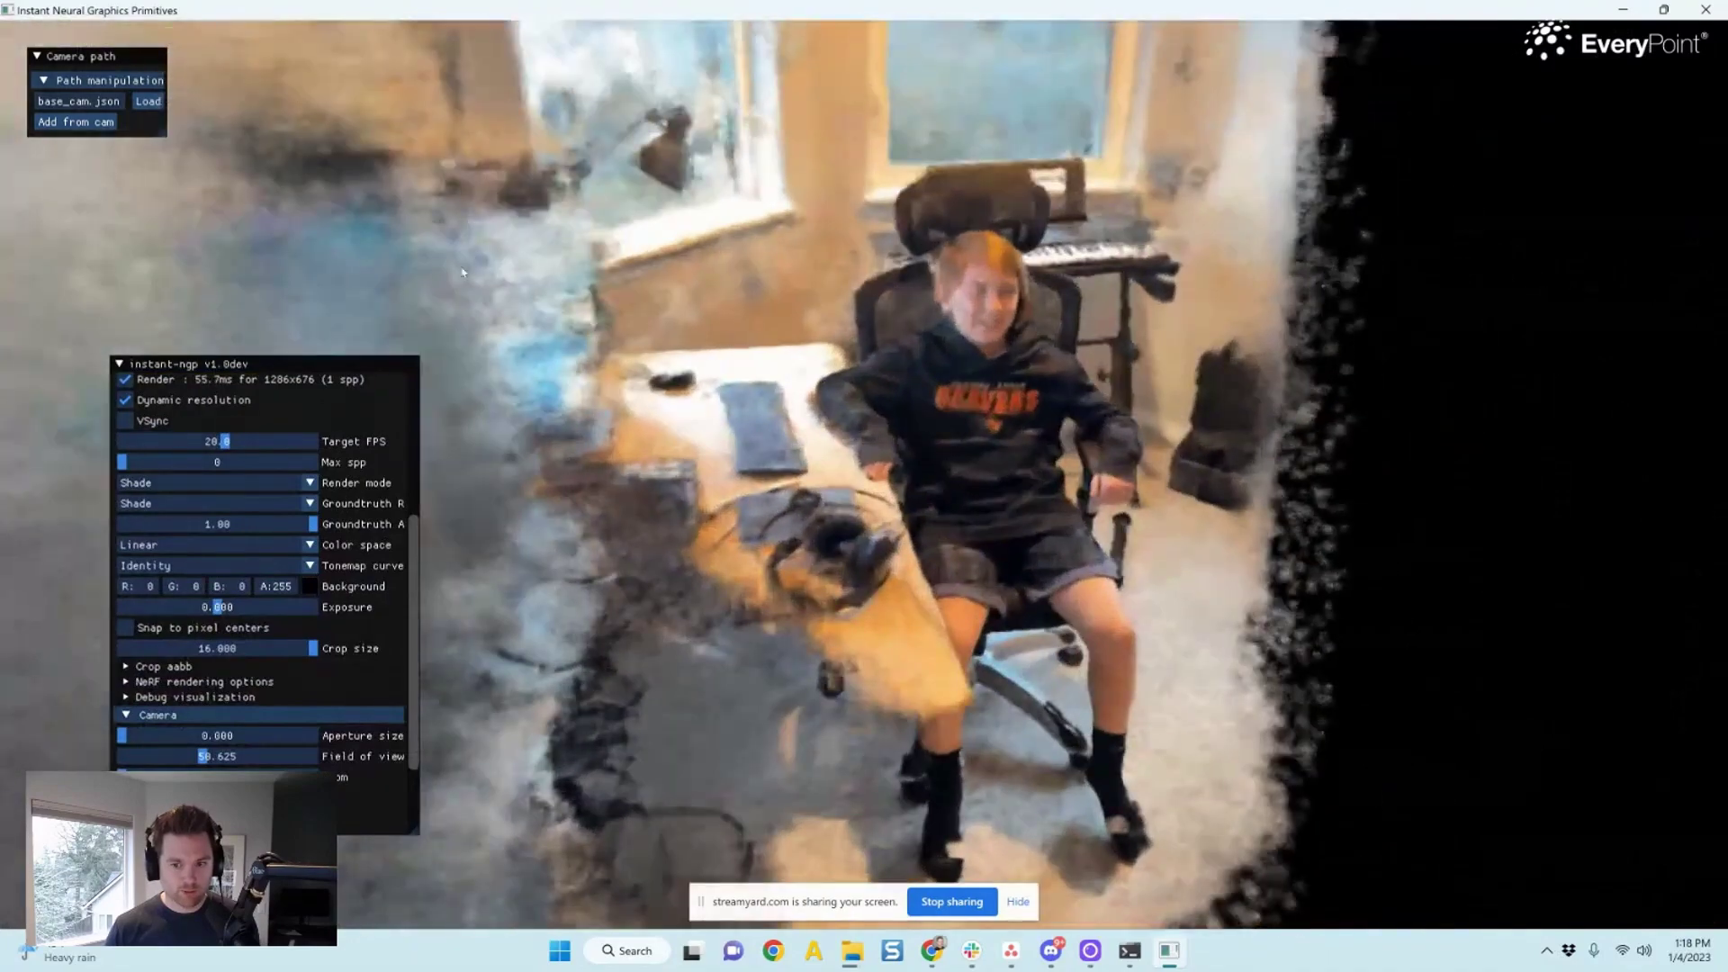
drag(163, 133, 439, 312)
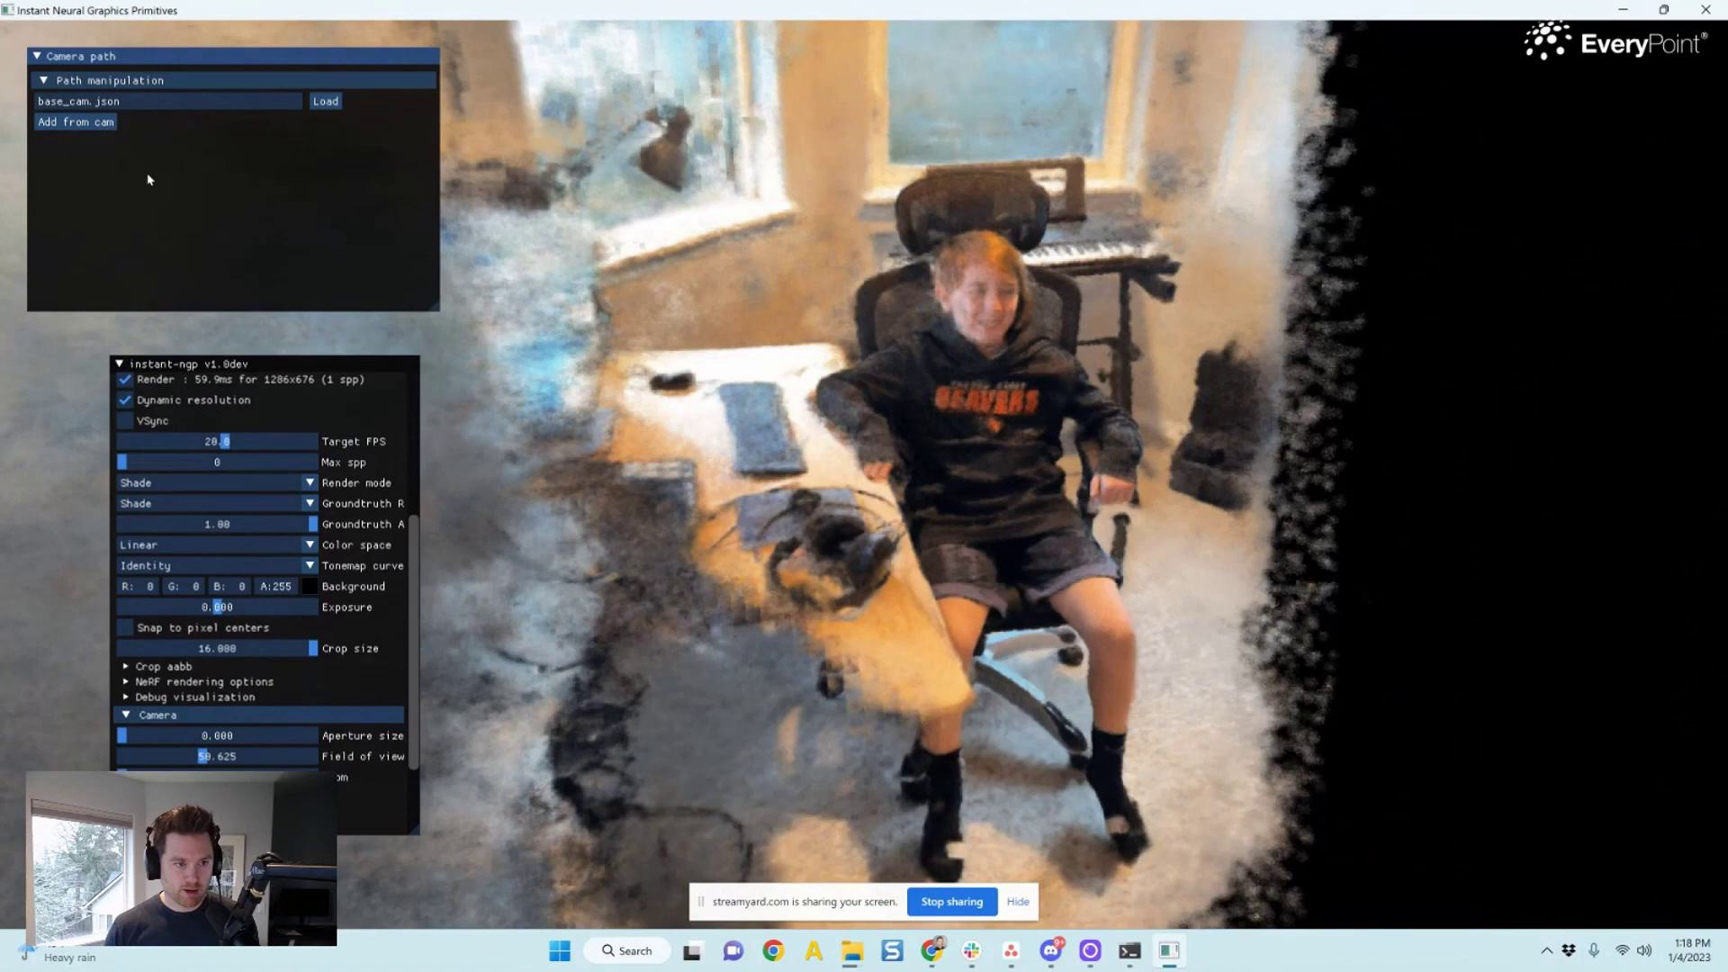
click(91, 126)
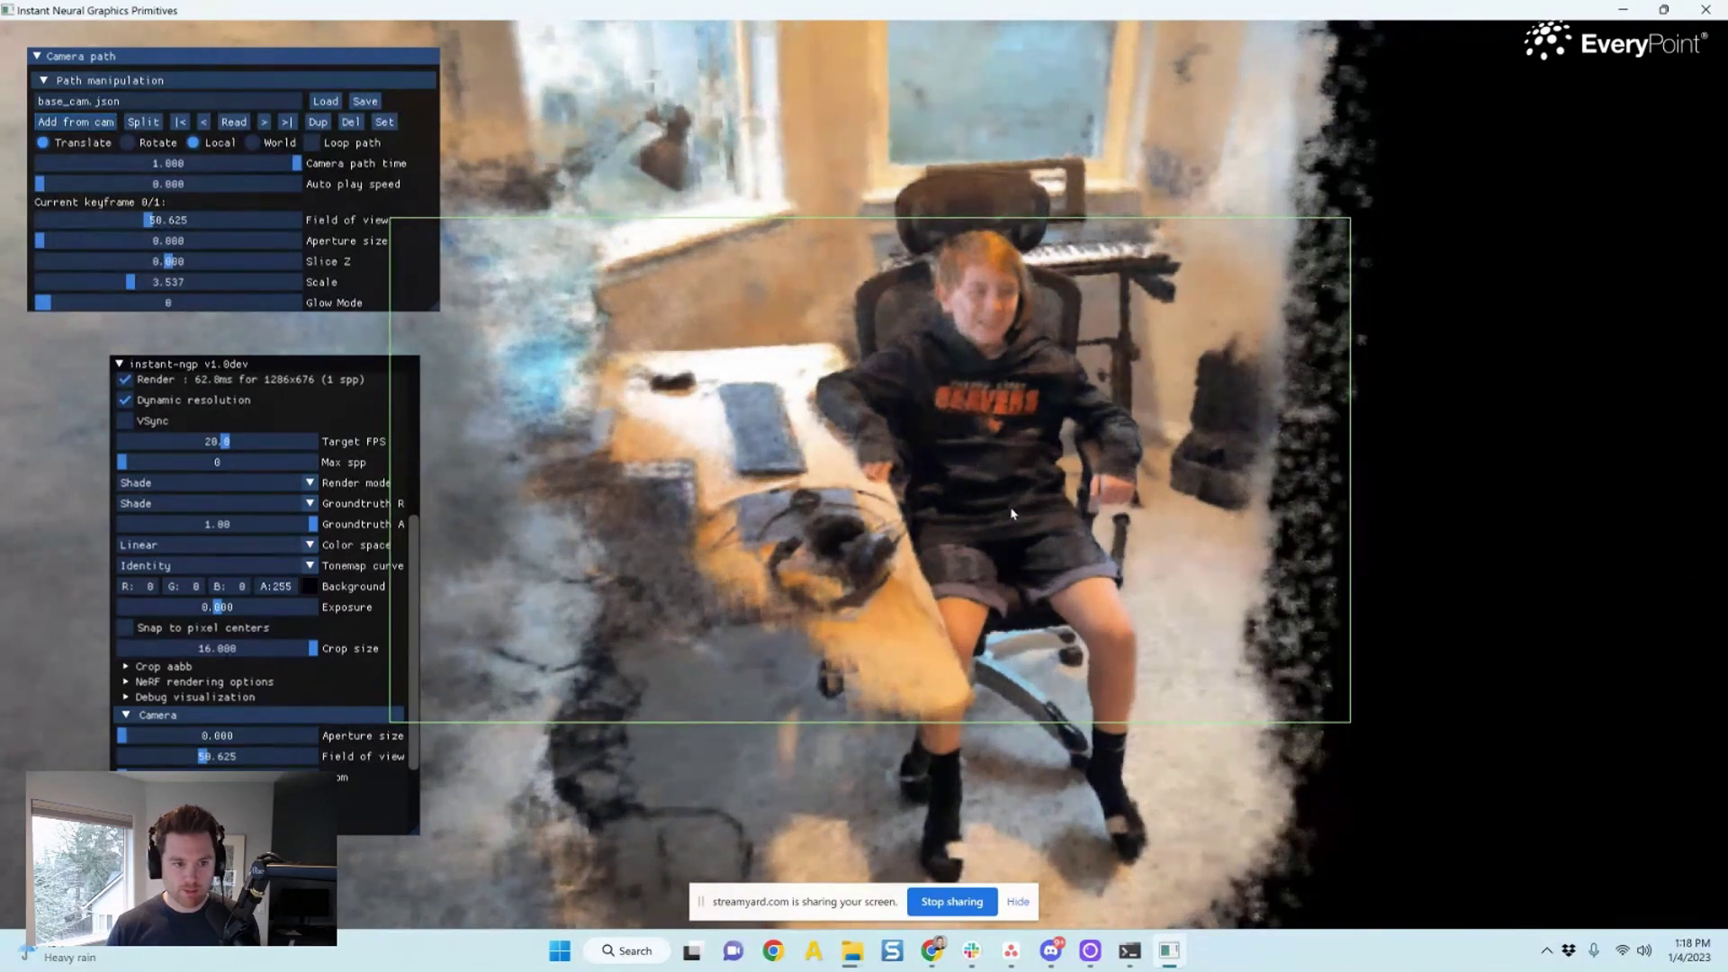
scroll(1011, 514, down, 5)
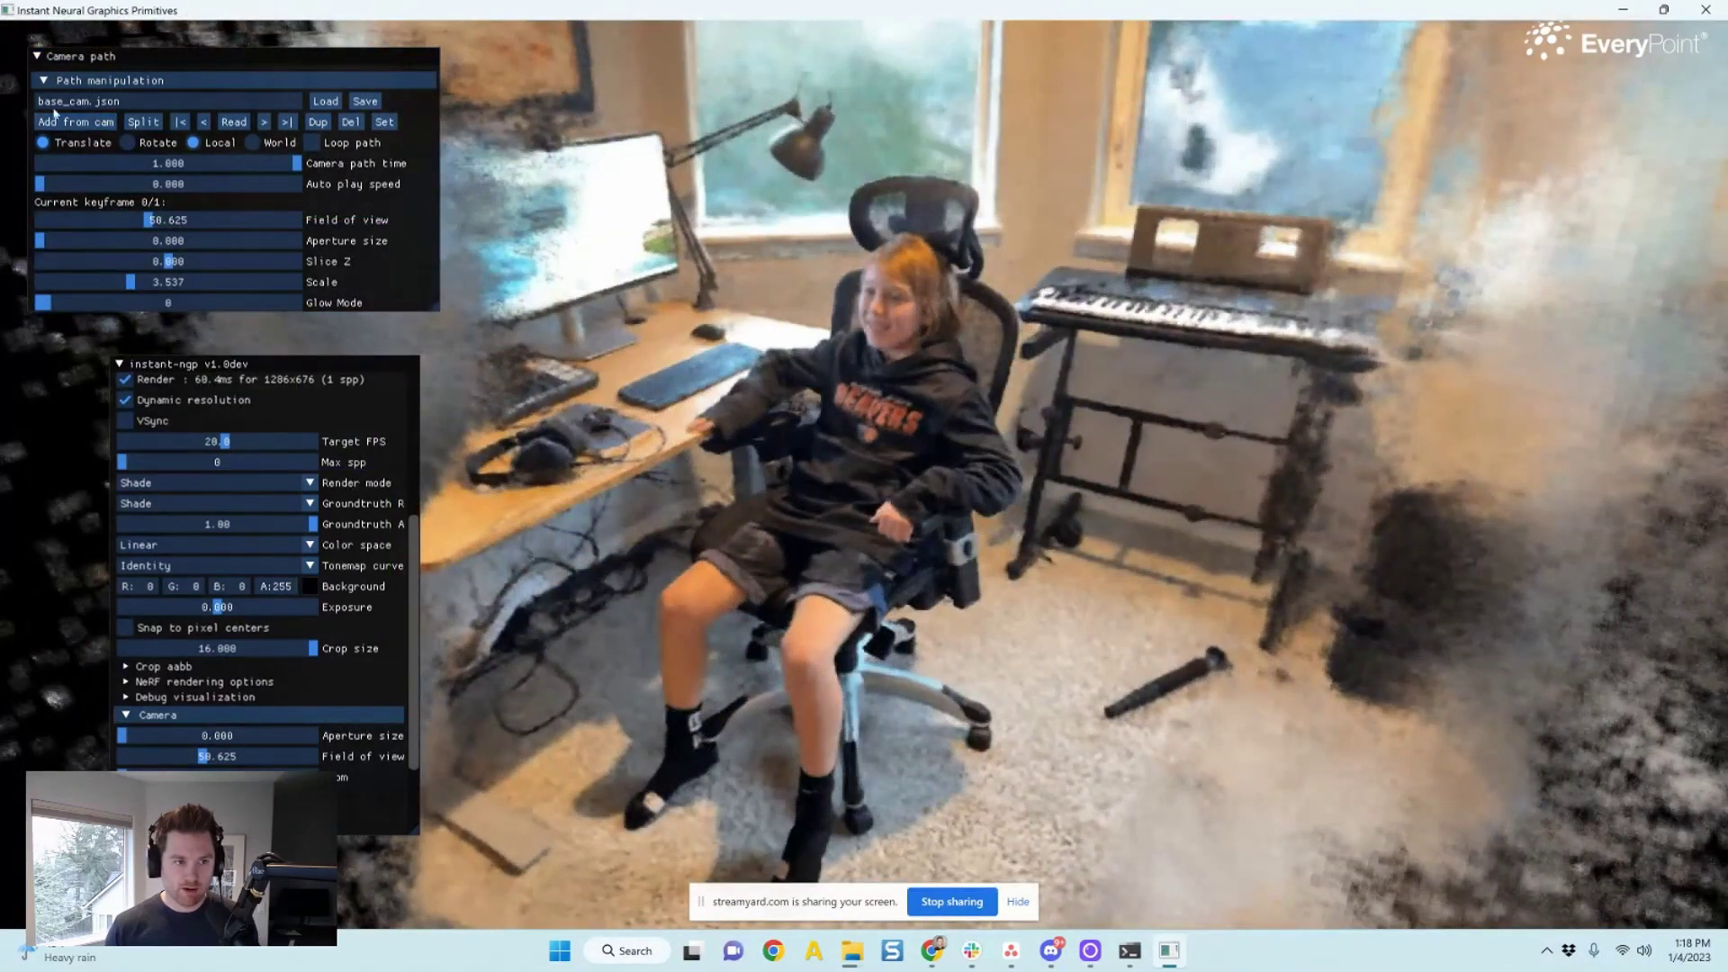
click(55, 115)
scroll(763, 382, up, 5)
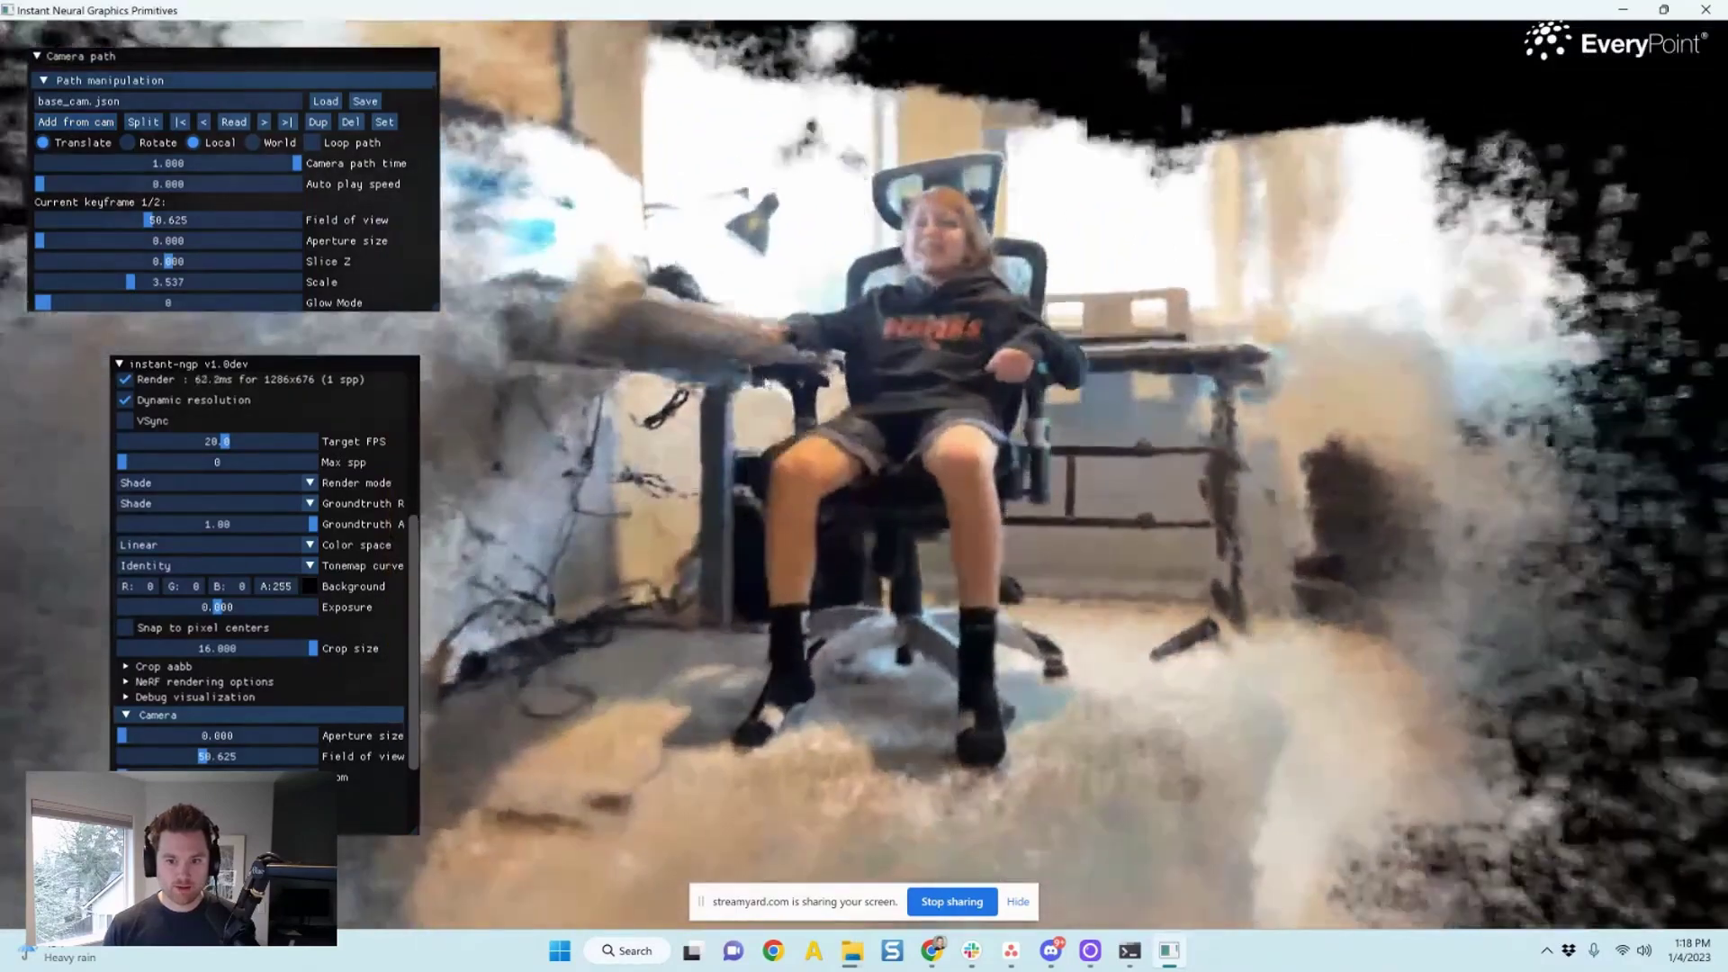
click(91, 126)
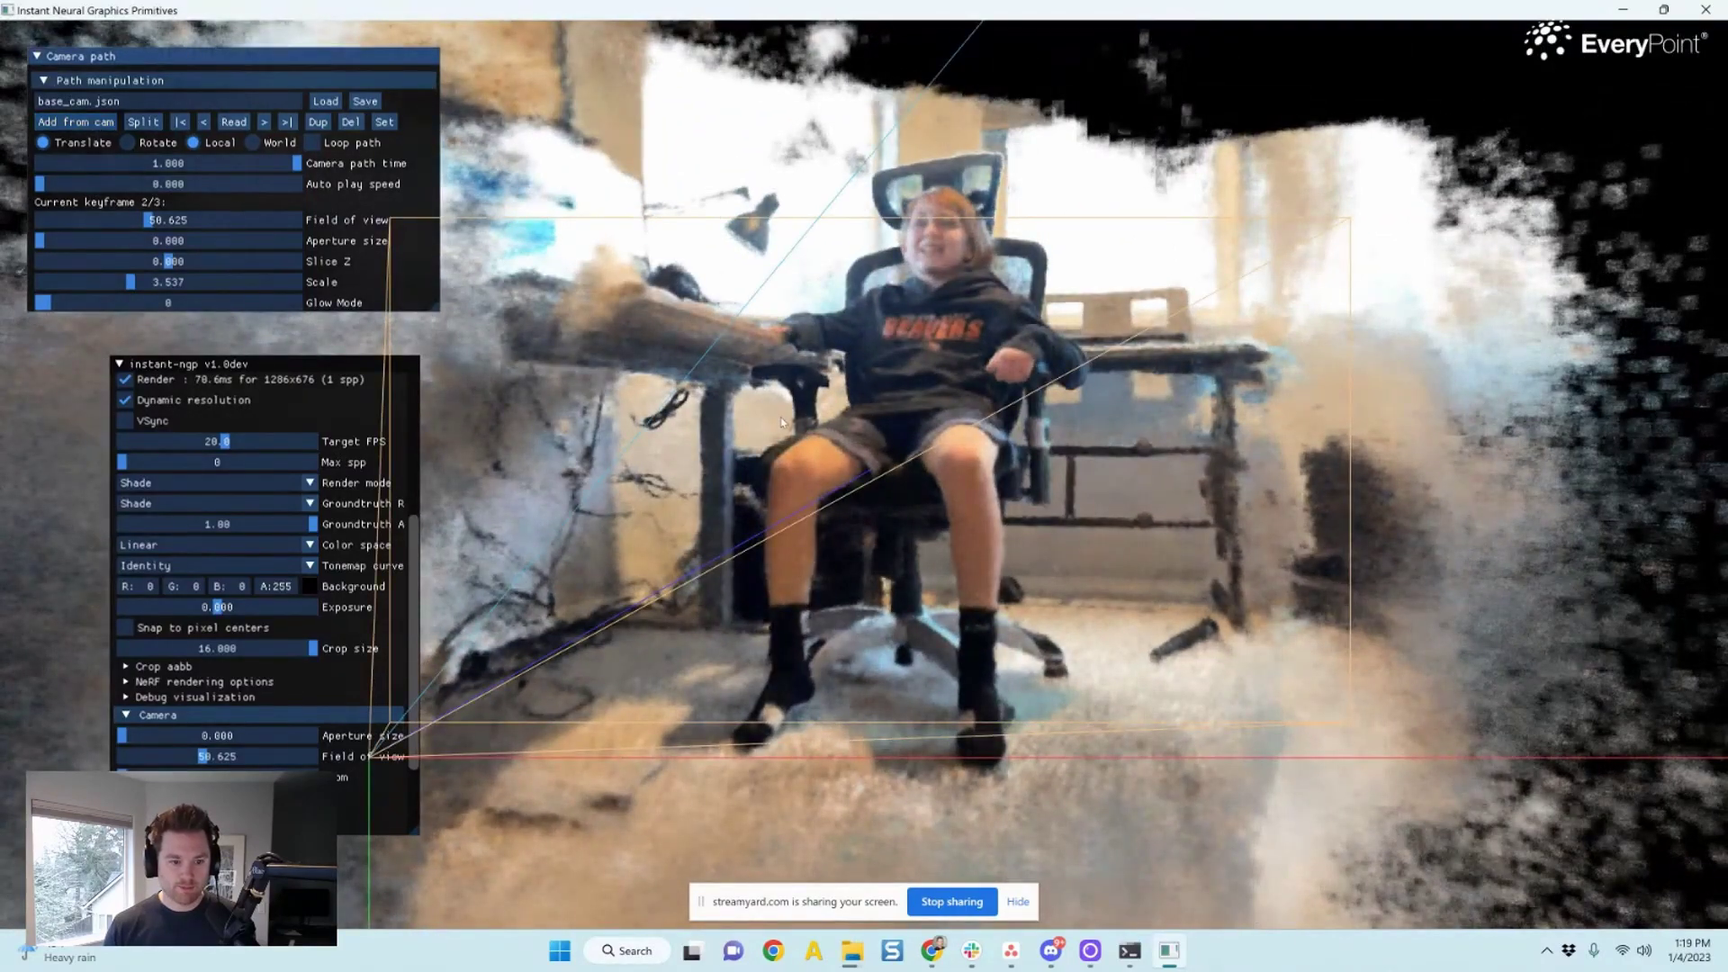
Add a wide overhead room view as the fourth keyframe, scrub the path, and auto-play it at speed 0.866
scroll(781, 421, down, 3)
drag(782, 421, 684, 378)
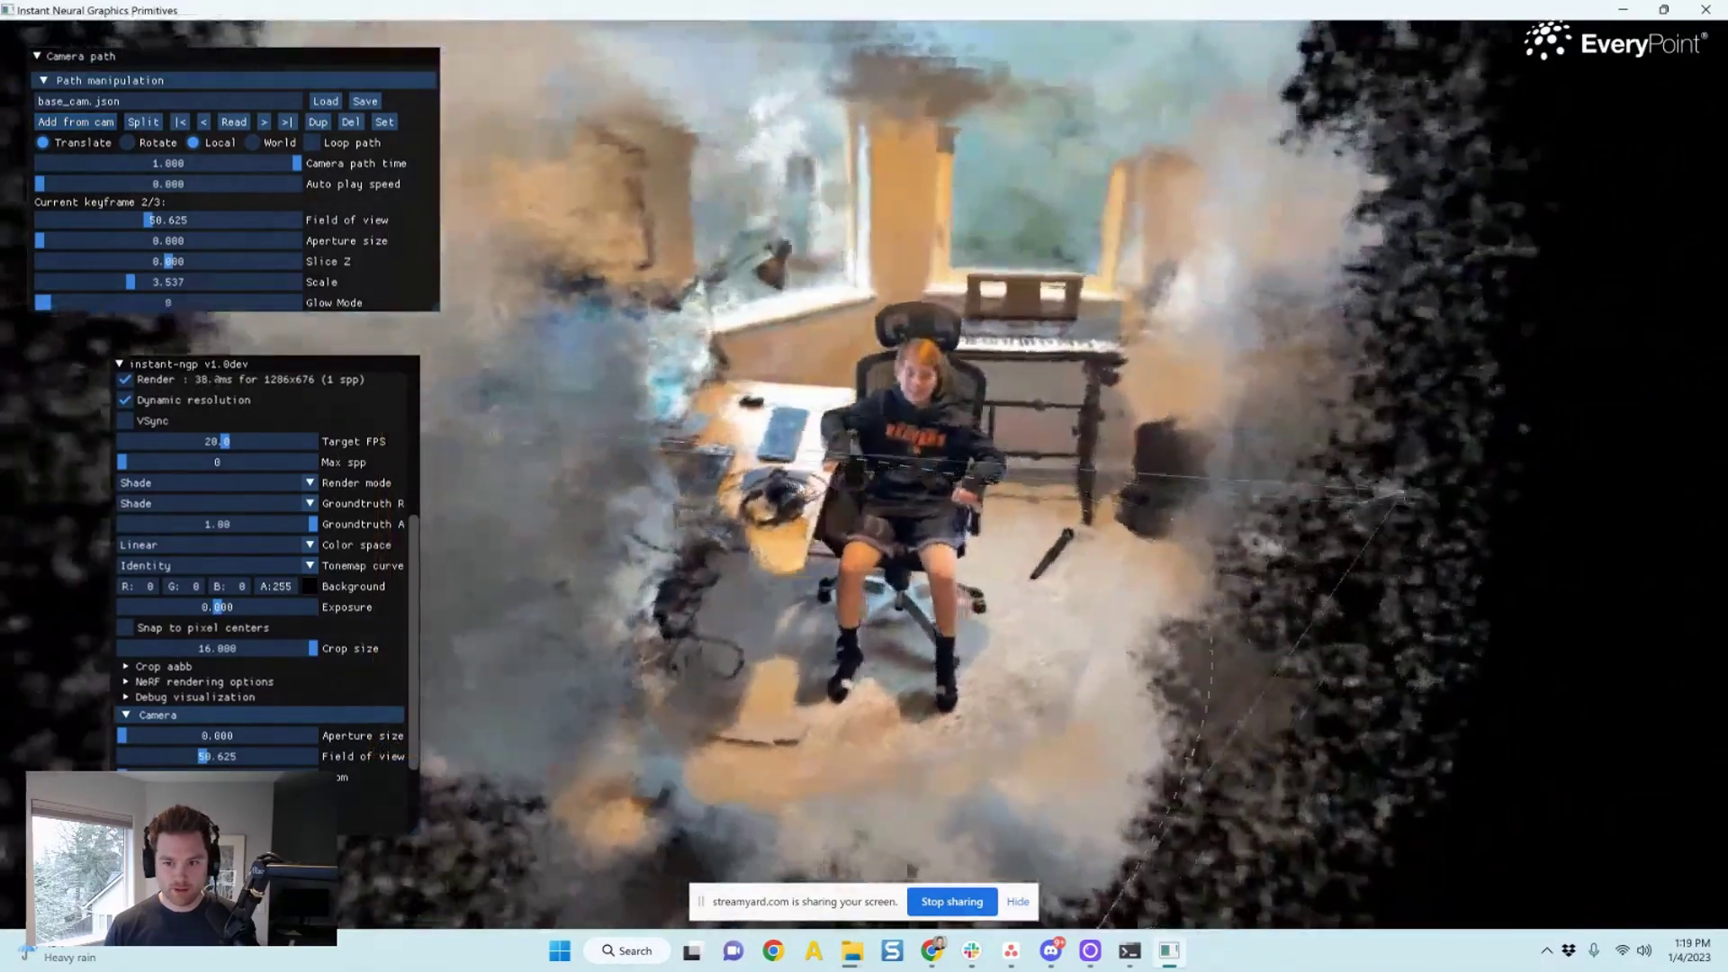
scroll(684, 378, down, 3)
click(90, 123)
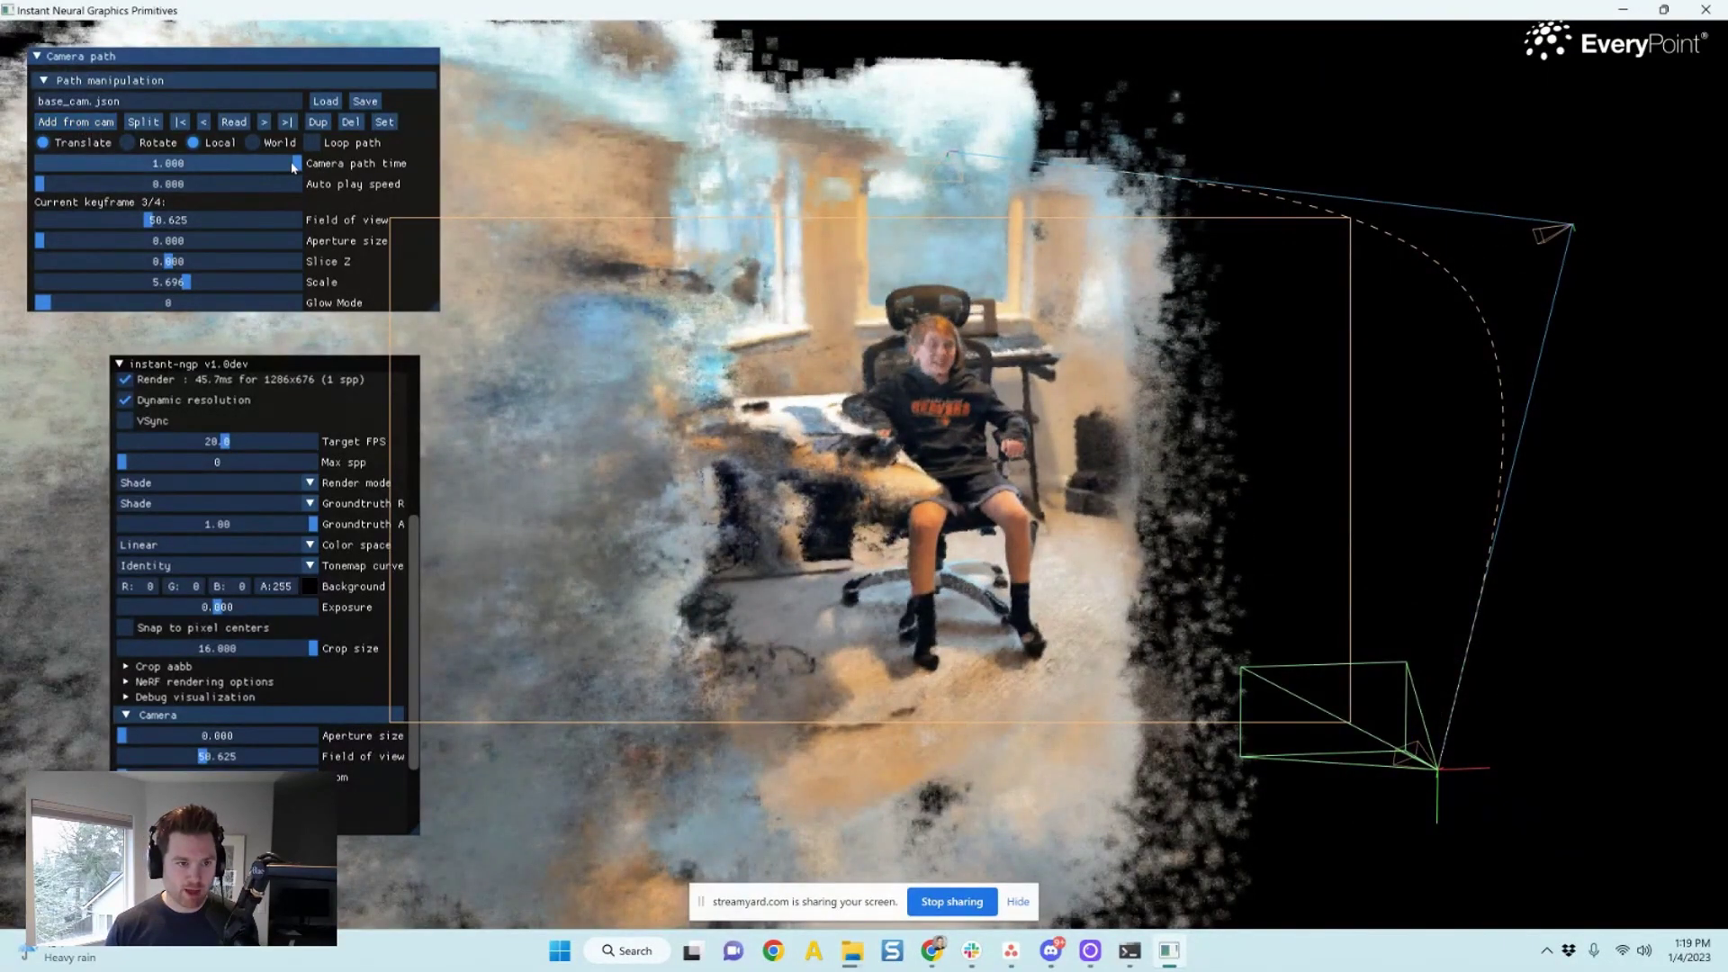
drag(292, 163, 61, 183)
click(52, 185)
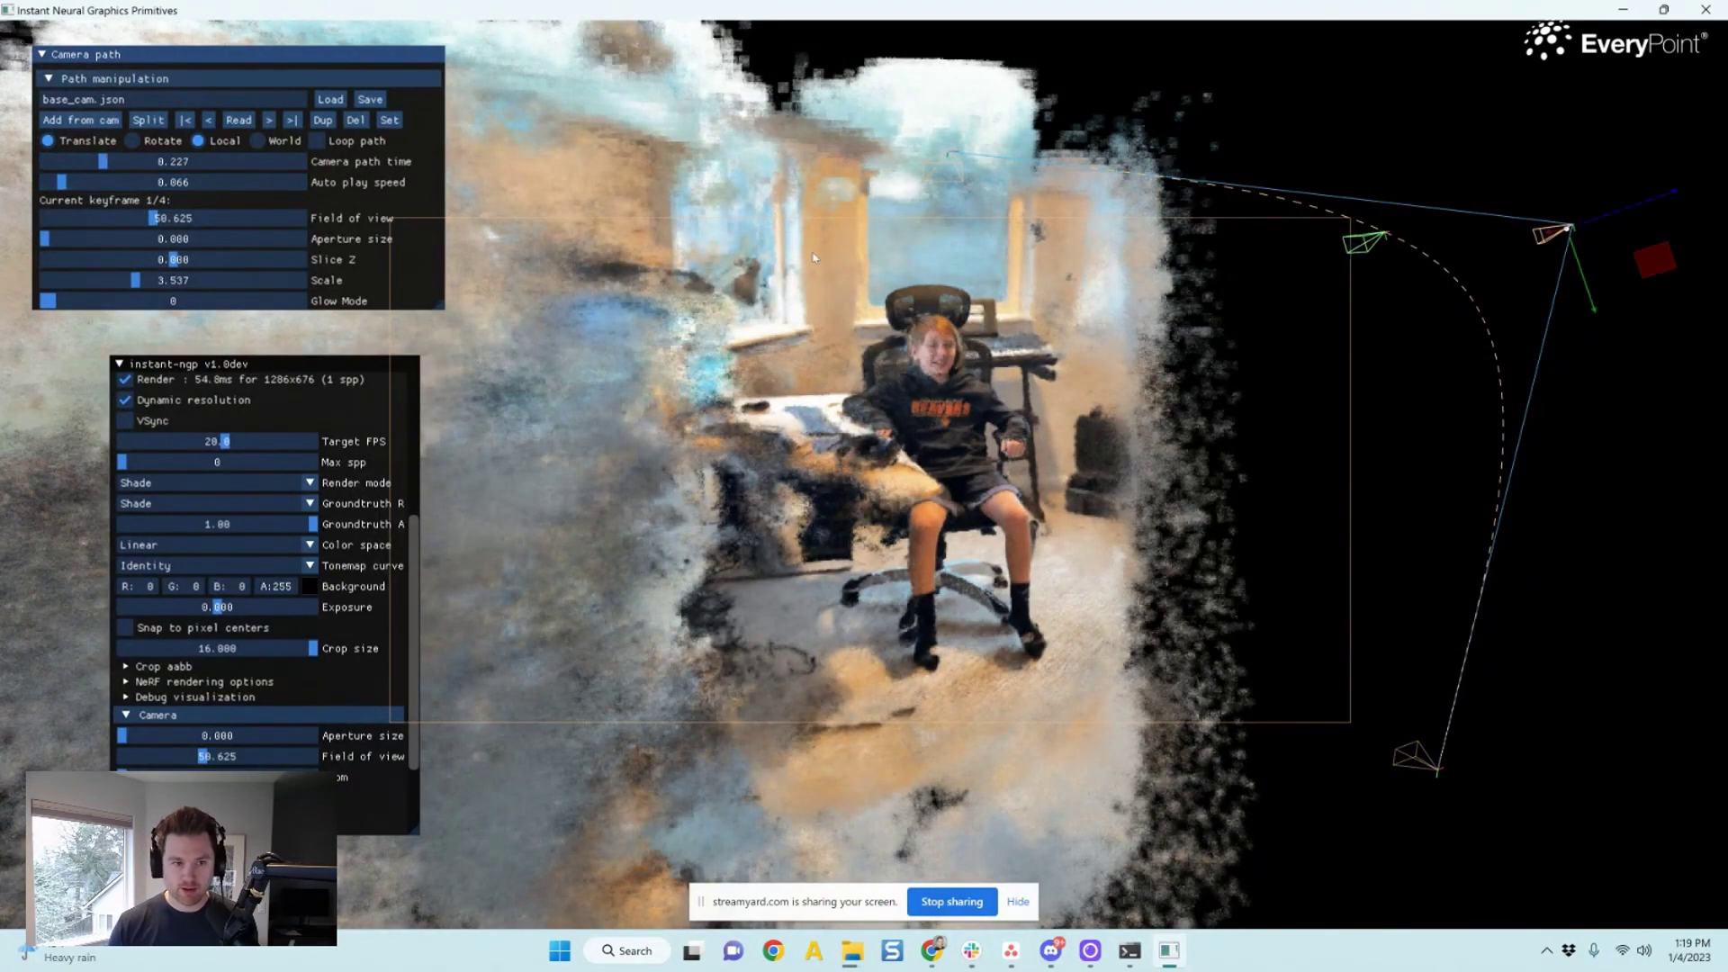
Enlarge the Camera path window to show the preview and Export video settings (1920×1080, 5 seconds)
drag(438, 307, 437, 702)
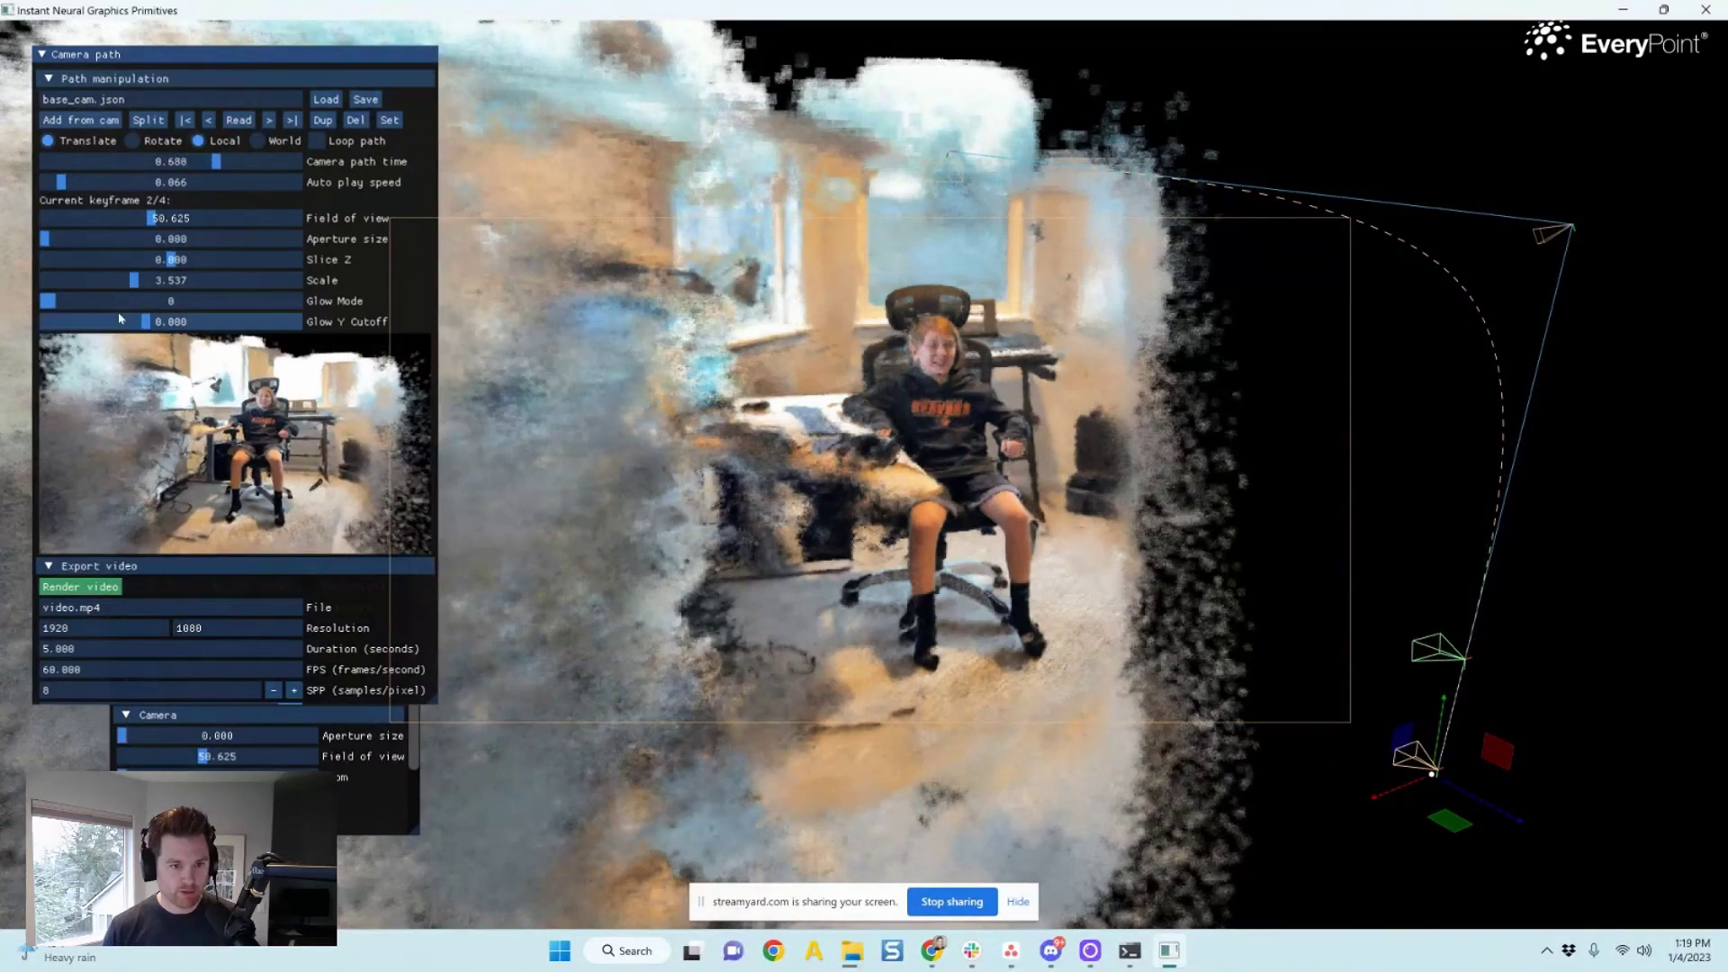
drag(86, 301, 135, 325)
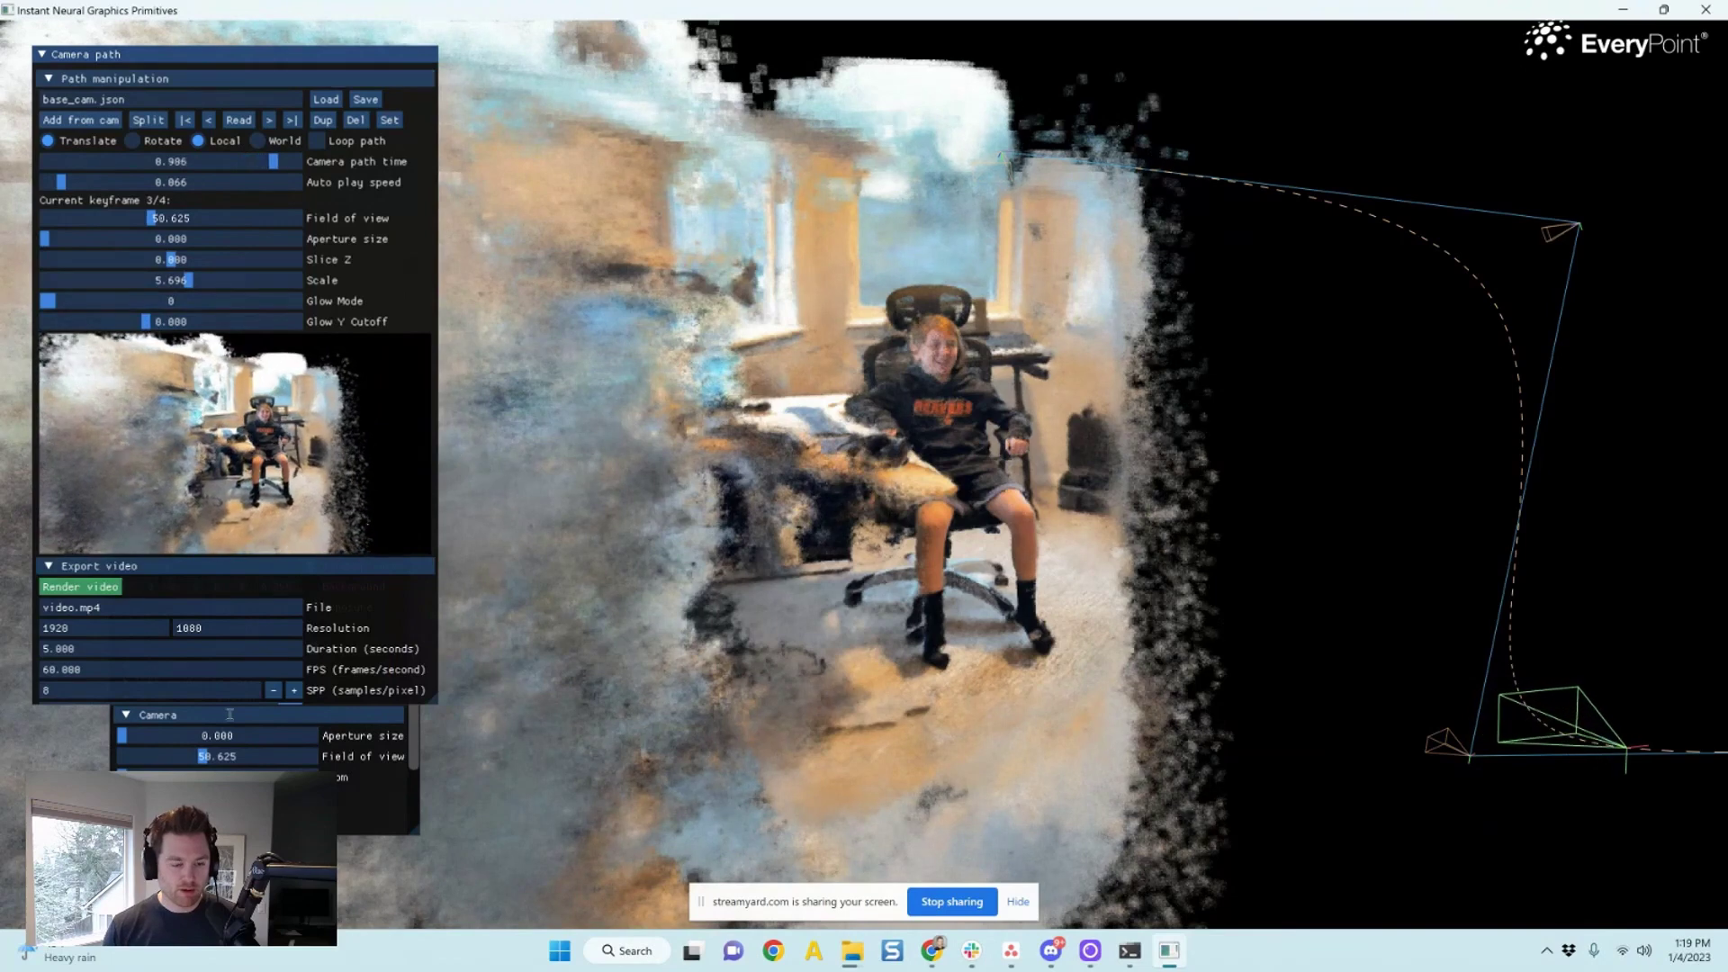
scroll(295, 522, down, 1)
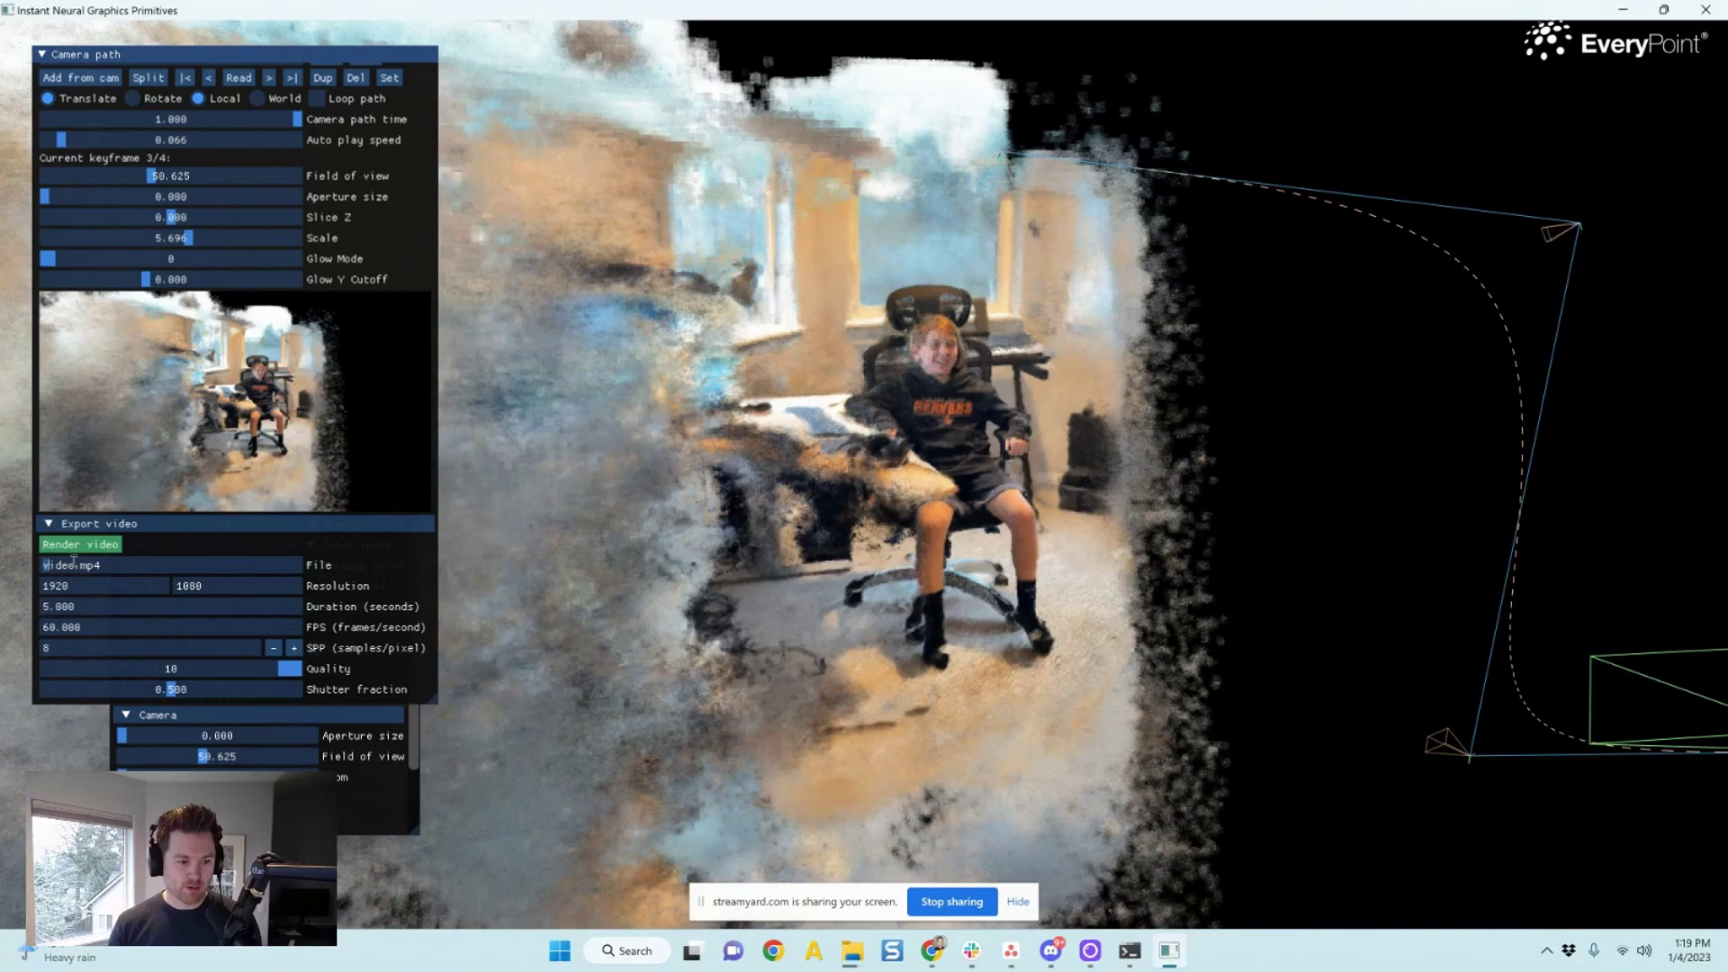
Set the video export file to Gavin.mp4 and the frame rate to 24 FPS
text(abin)
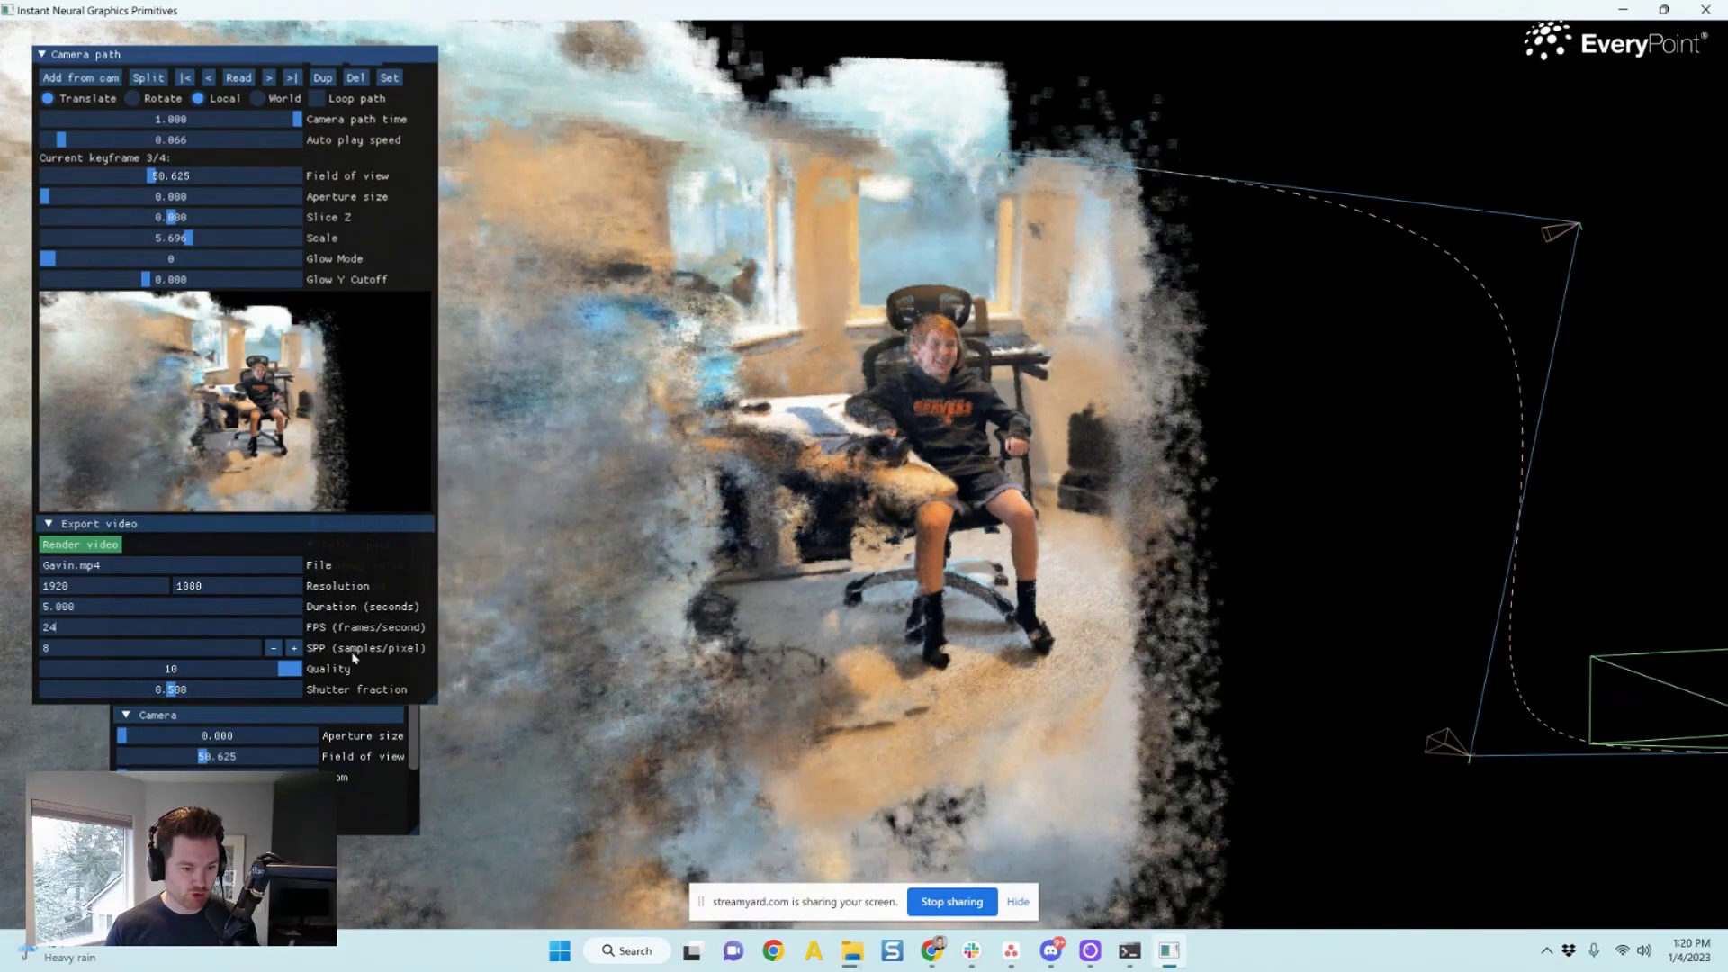
scroll(342, 659, up, 1)
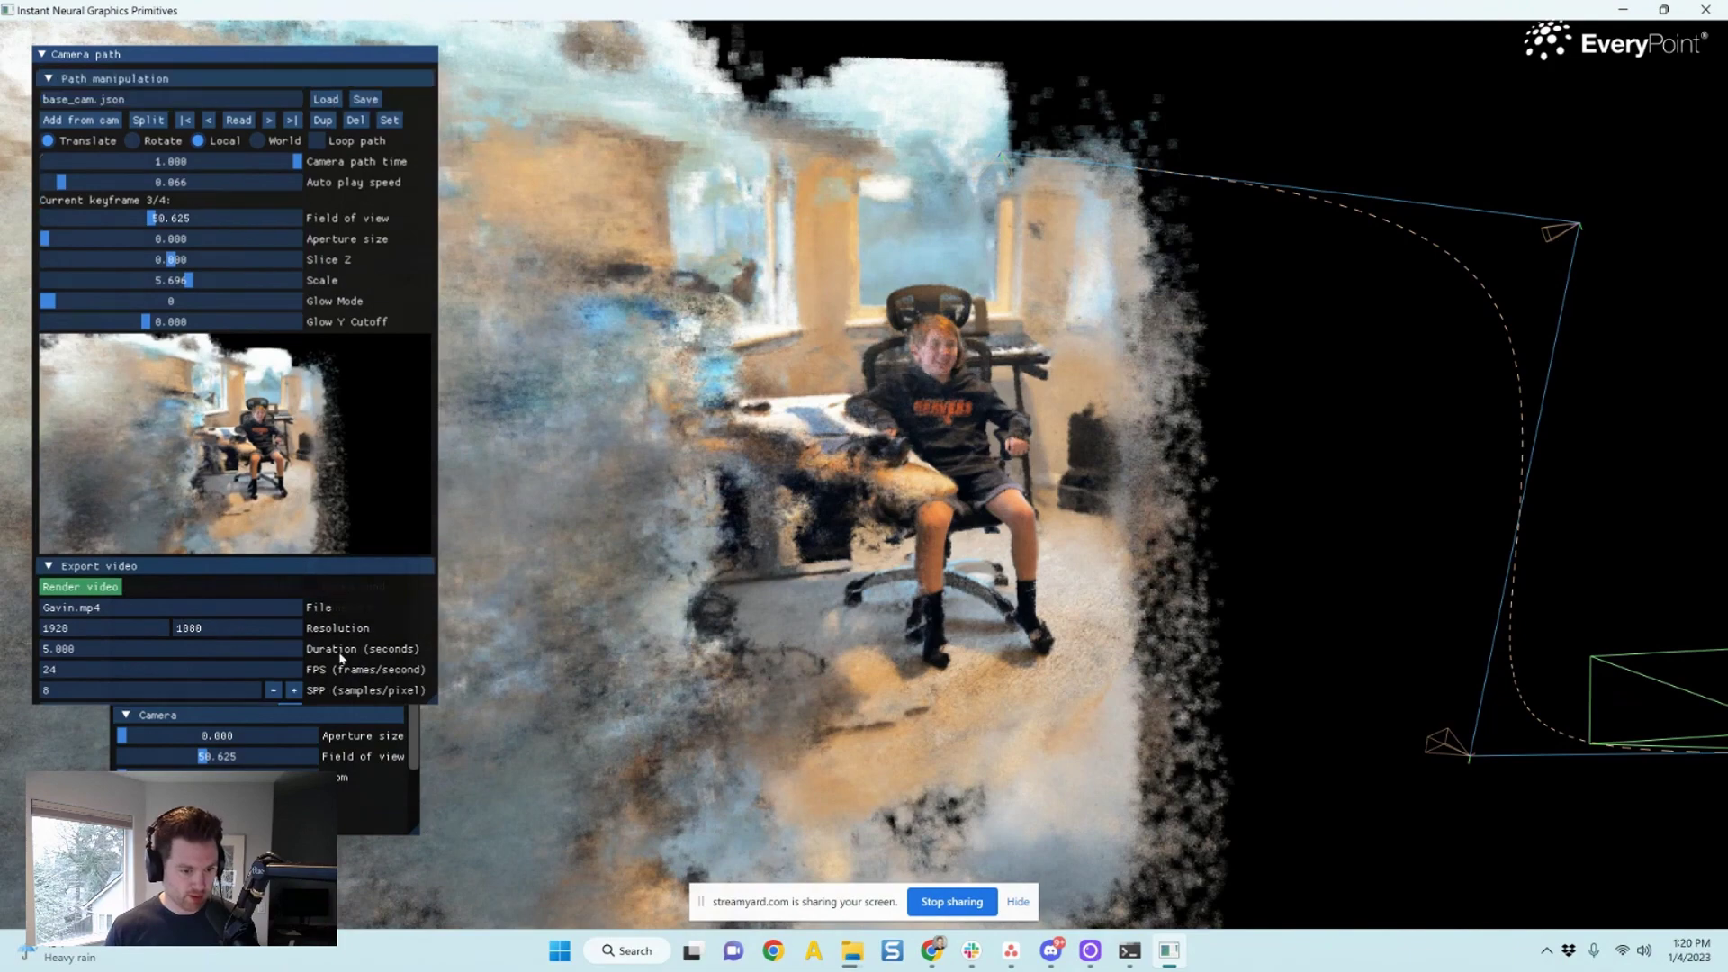
Start rendering Gavin.mp4 and bring the enlarged Instant NGP binary folder window forward
click(98, 589)
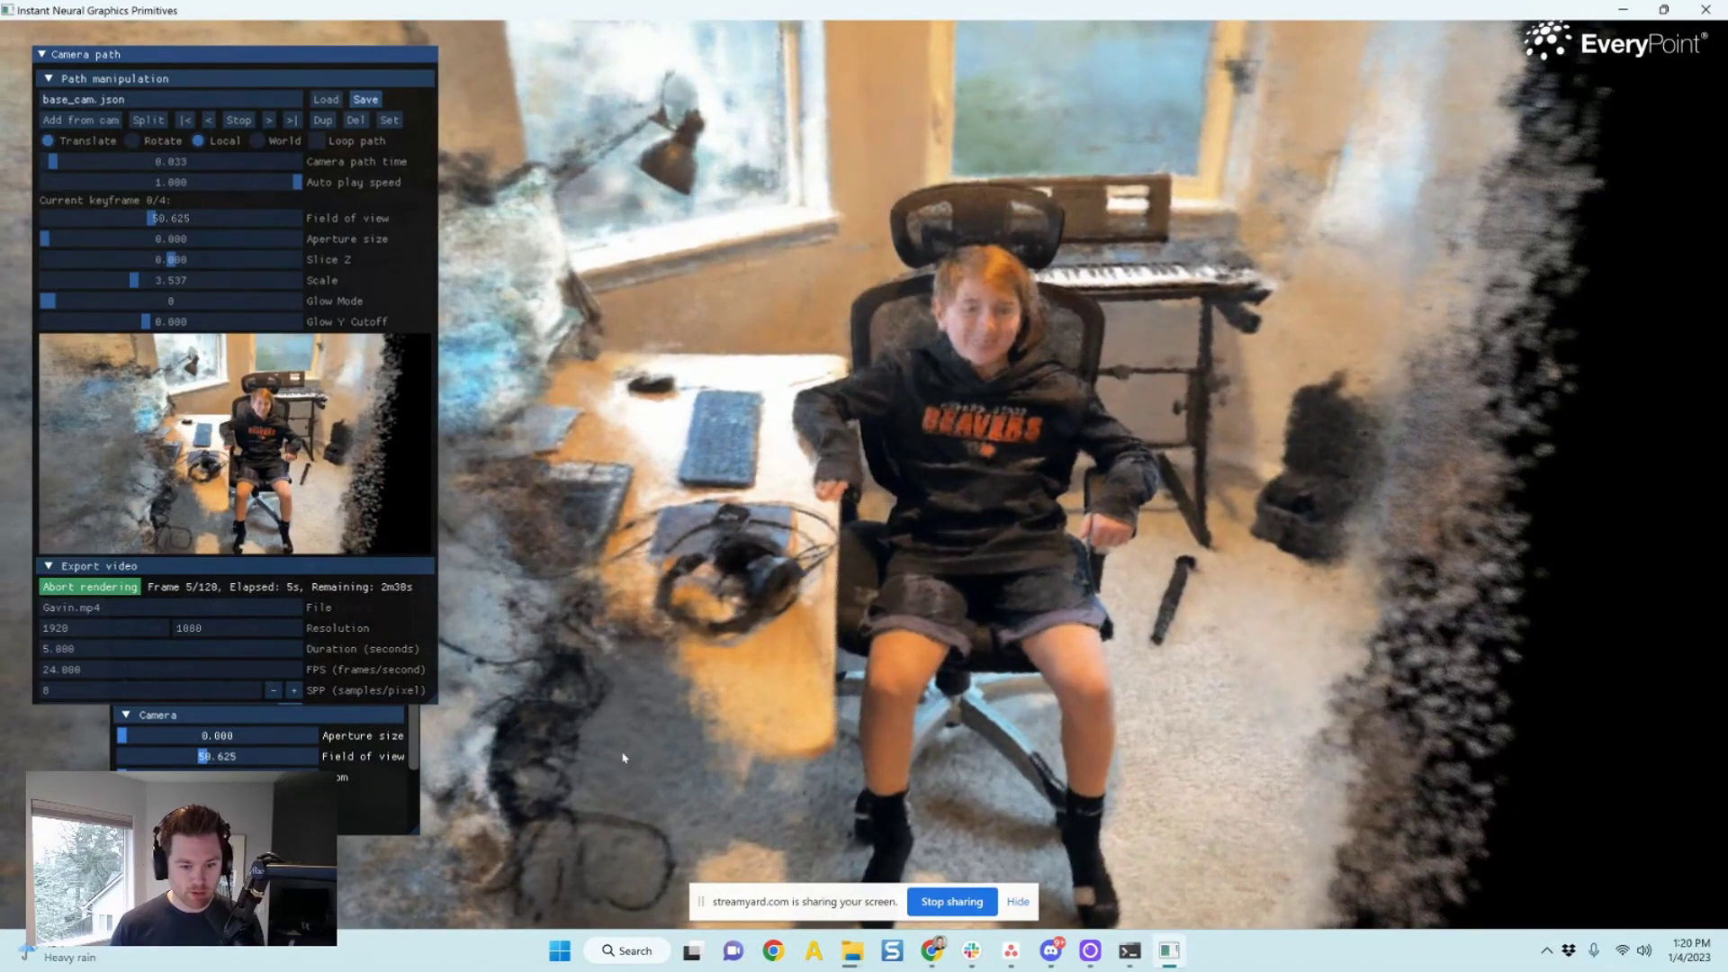
mouse_move(853, 965)
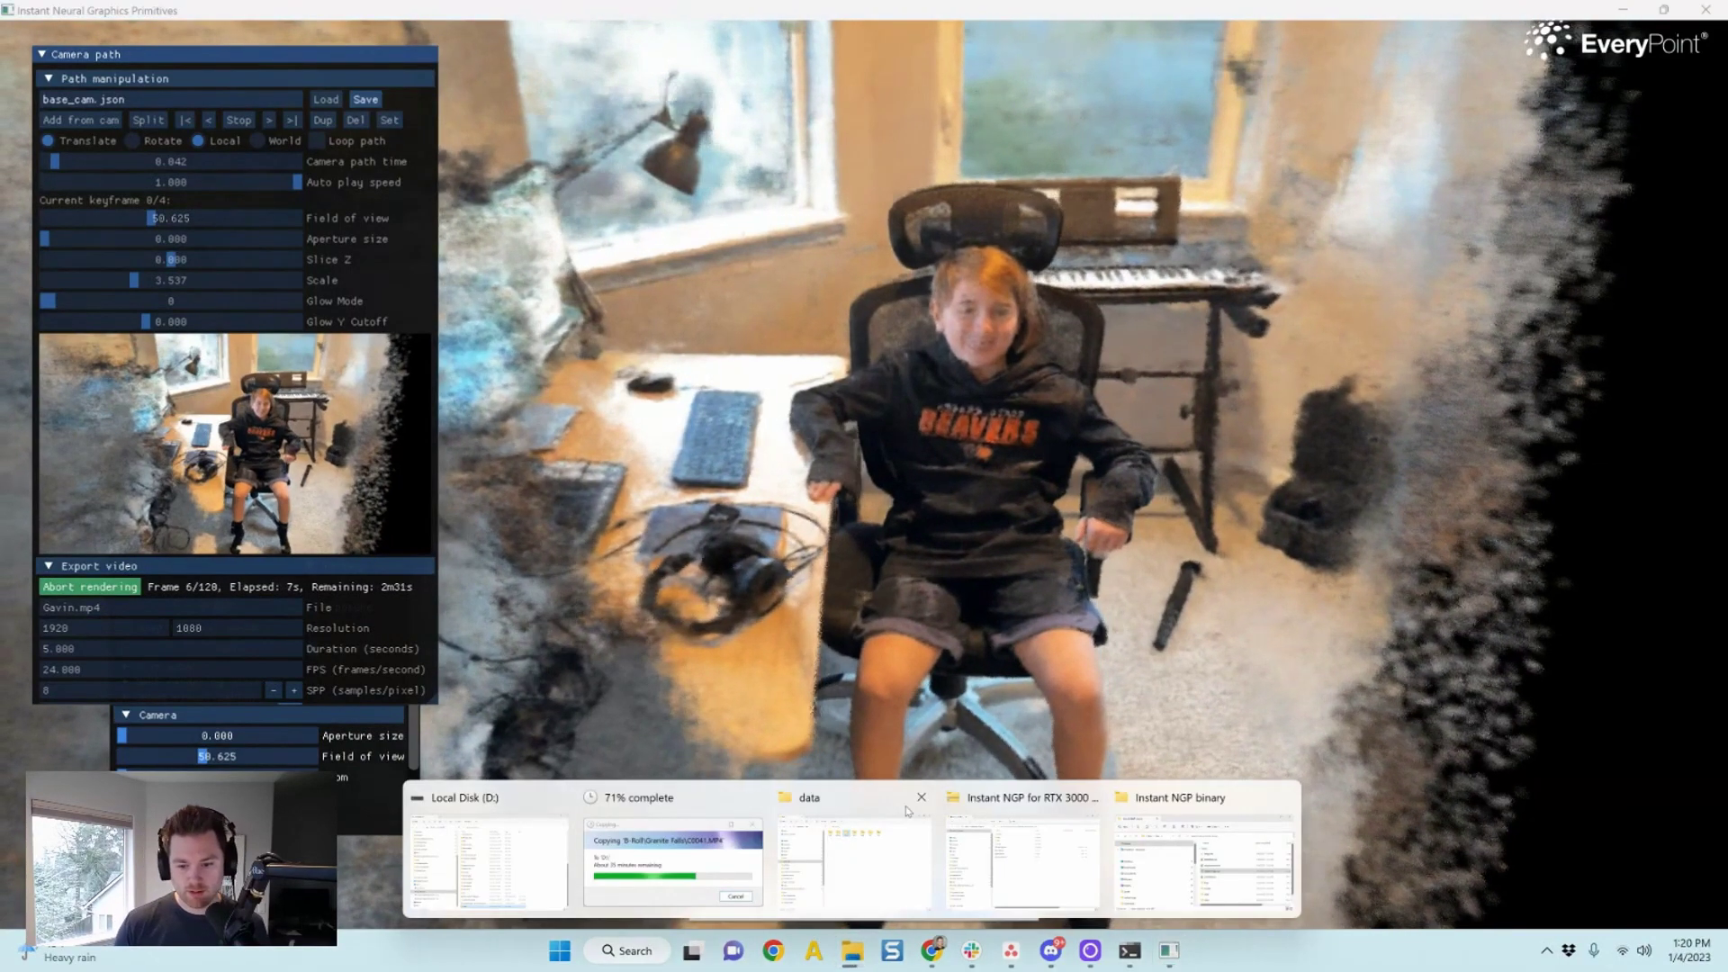
click(1161, 840)
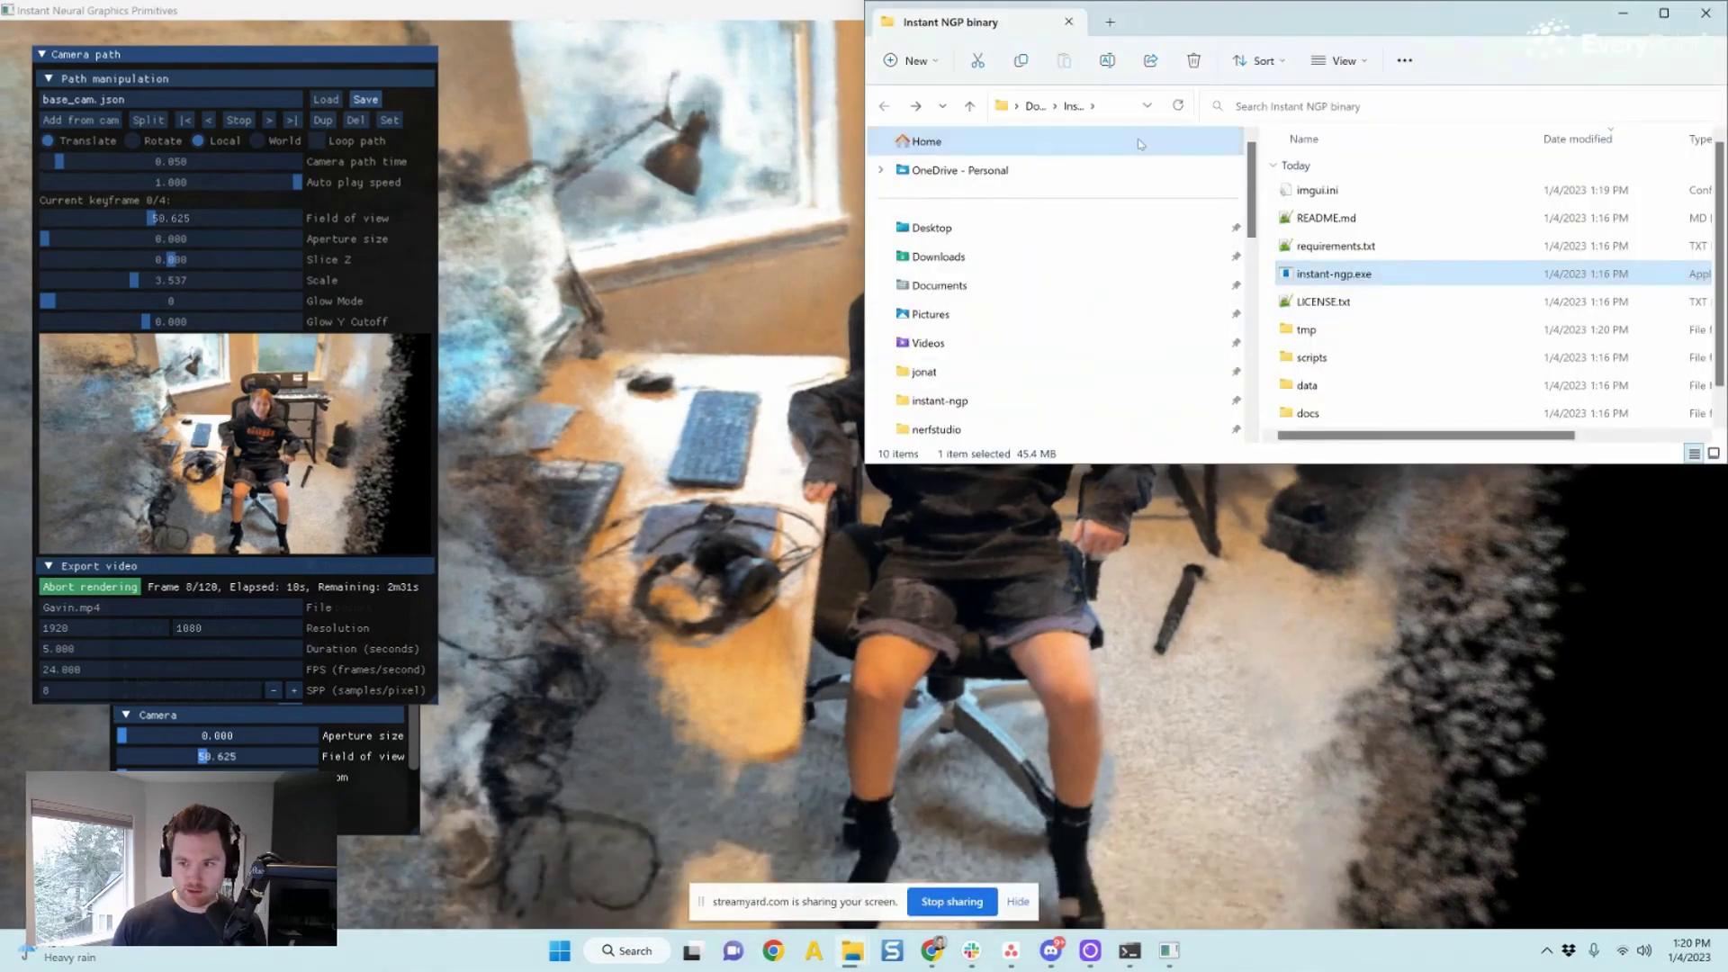
drag(1282, 18, 1233, 38)
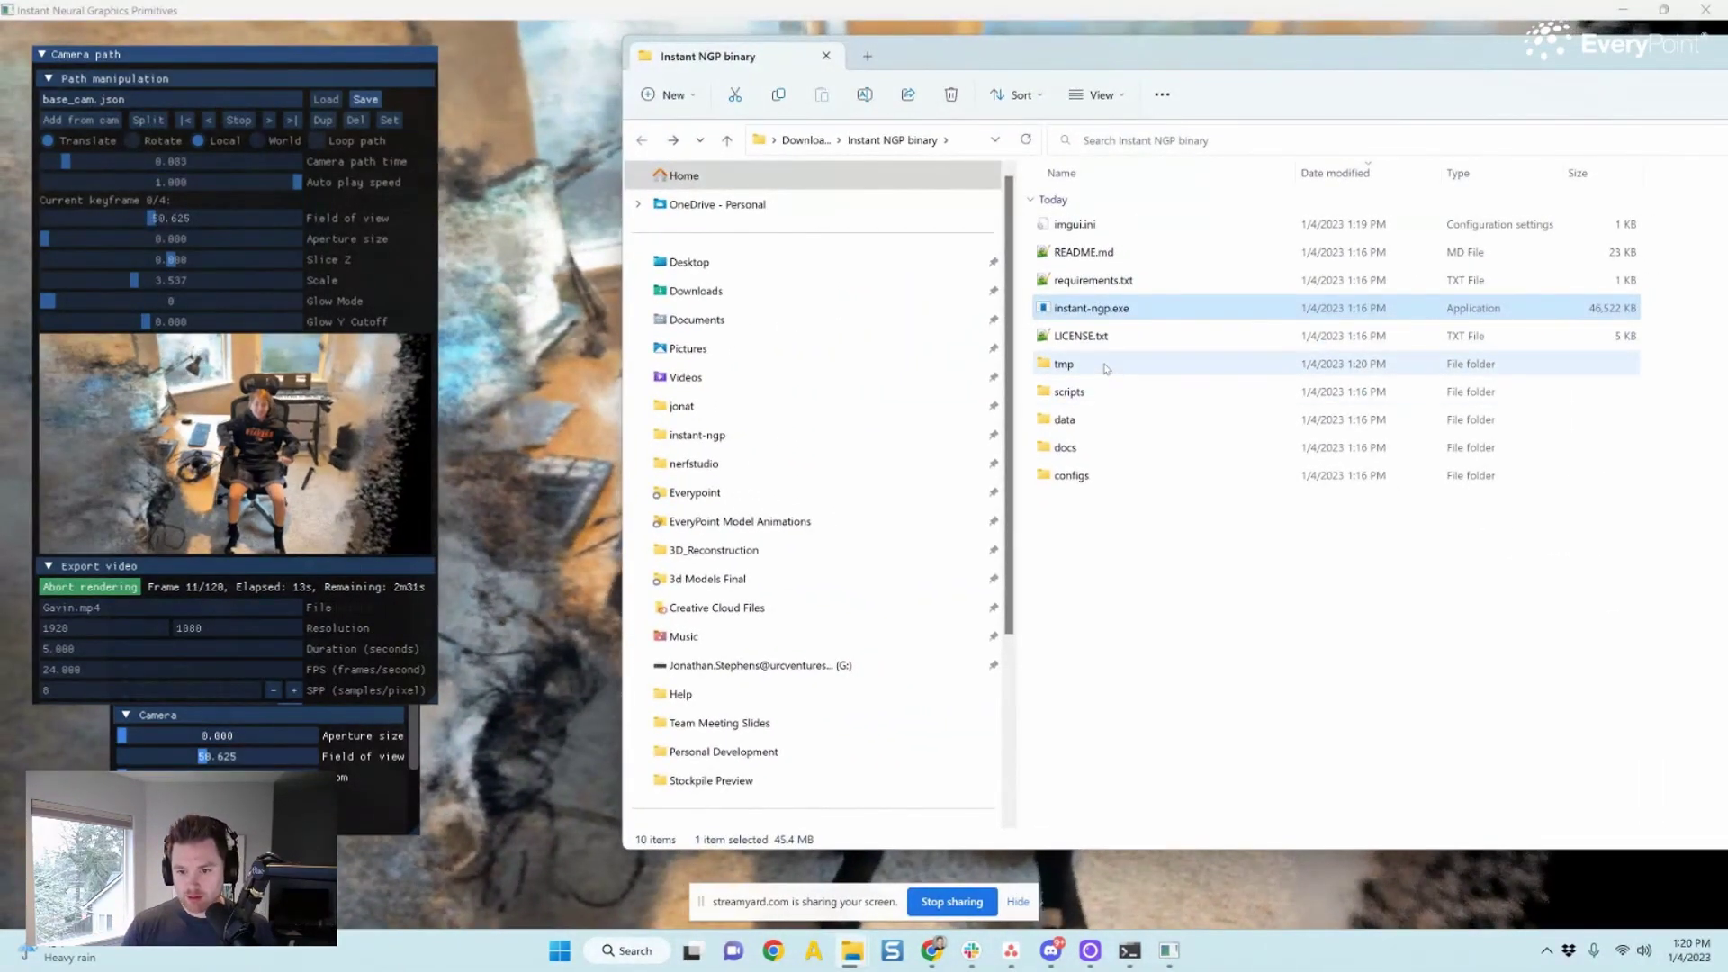
Browse the tmp and data folders, returning to the Instant NGP binary folder each time
double_click(1106, 368)
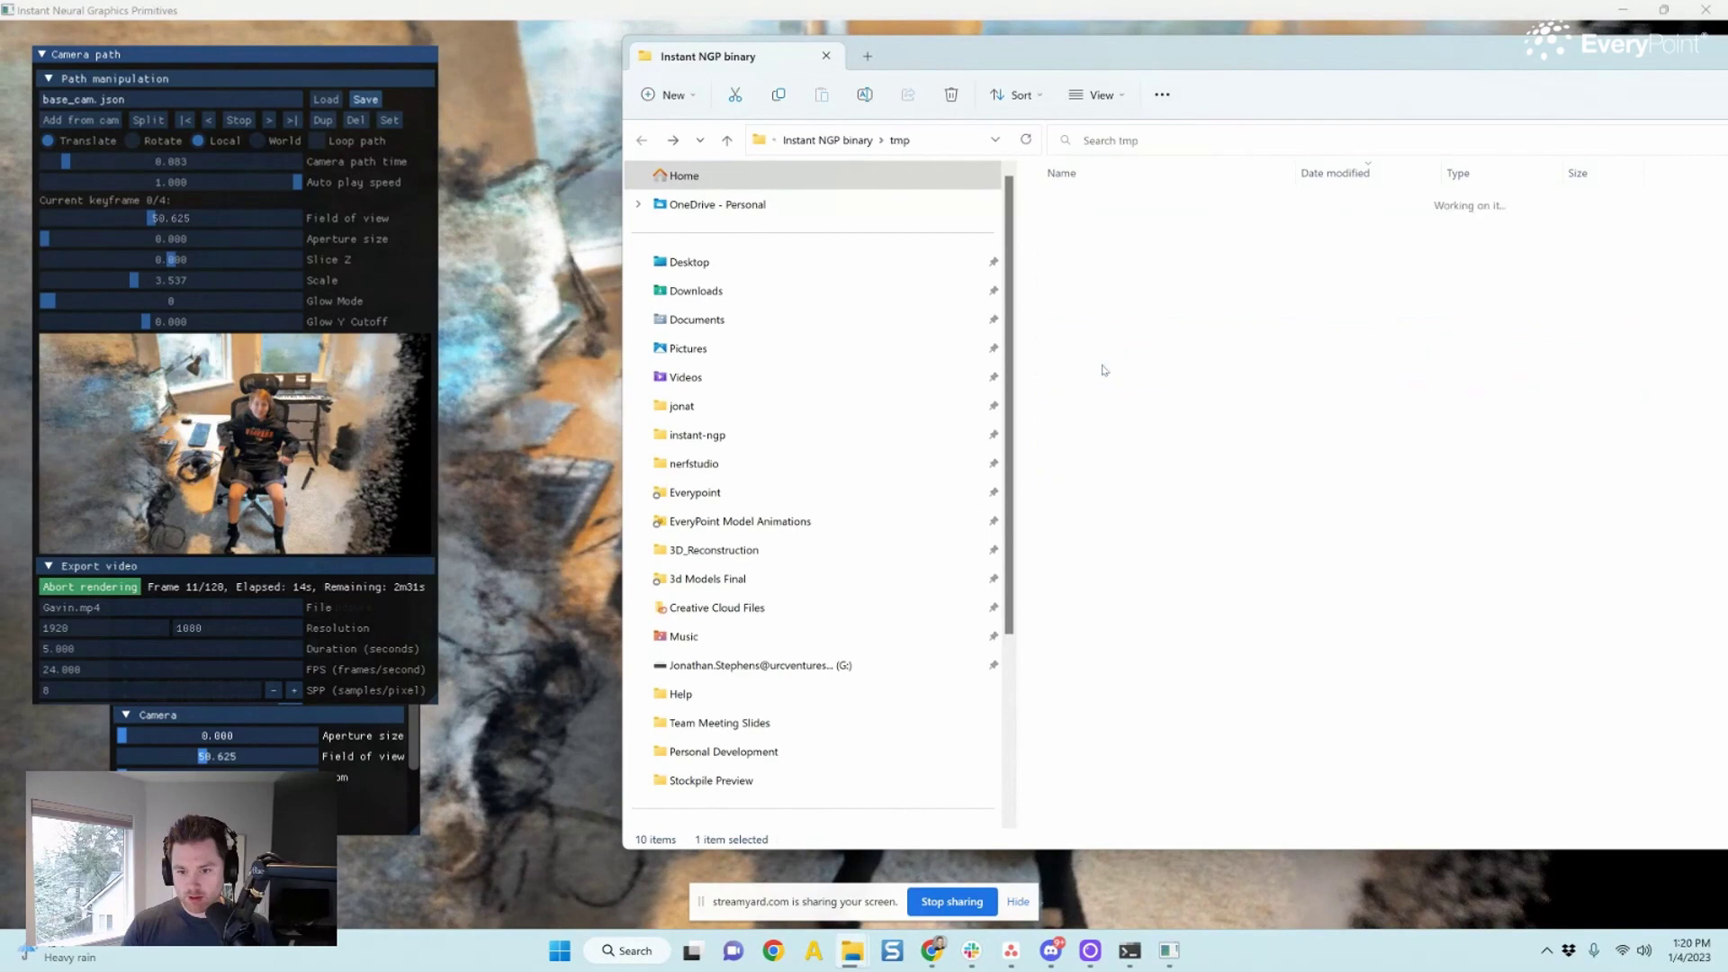
click(642, 141)
double_click(1070, 419)
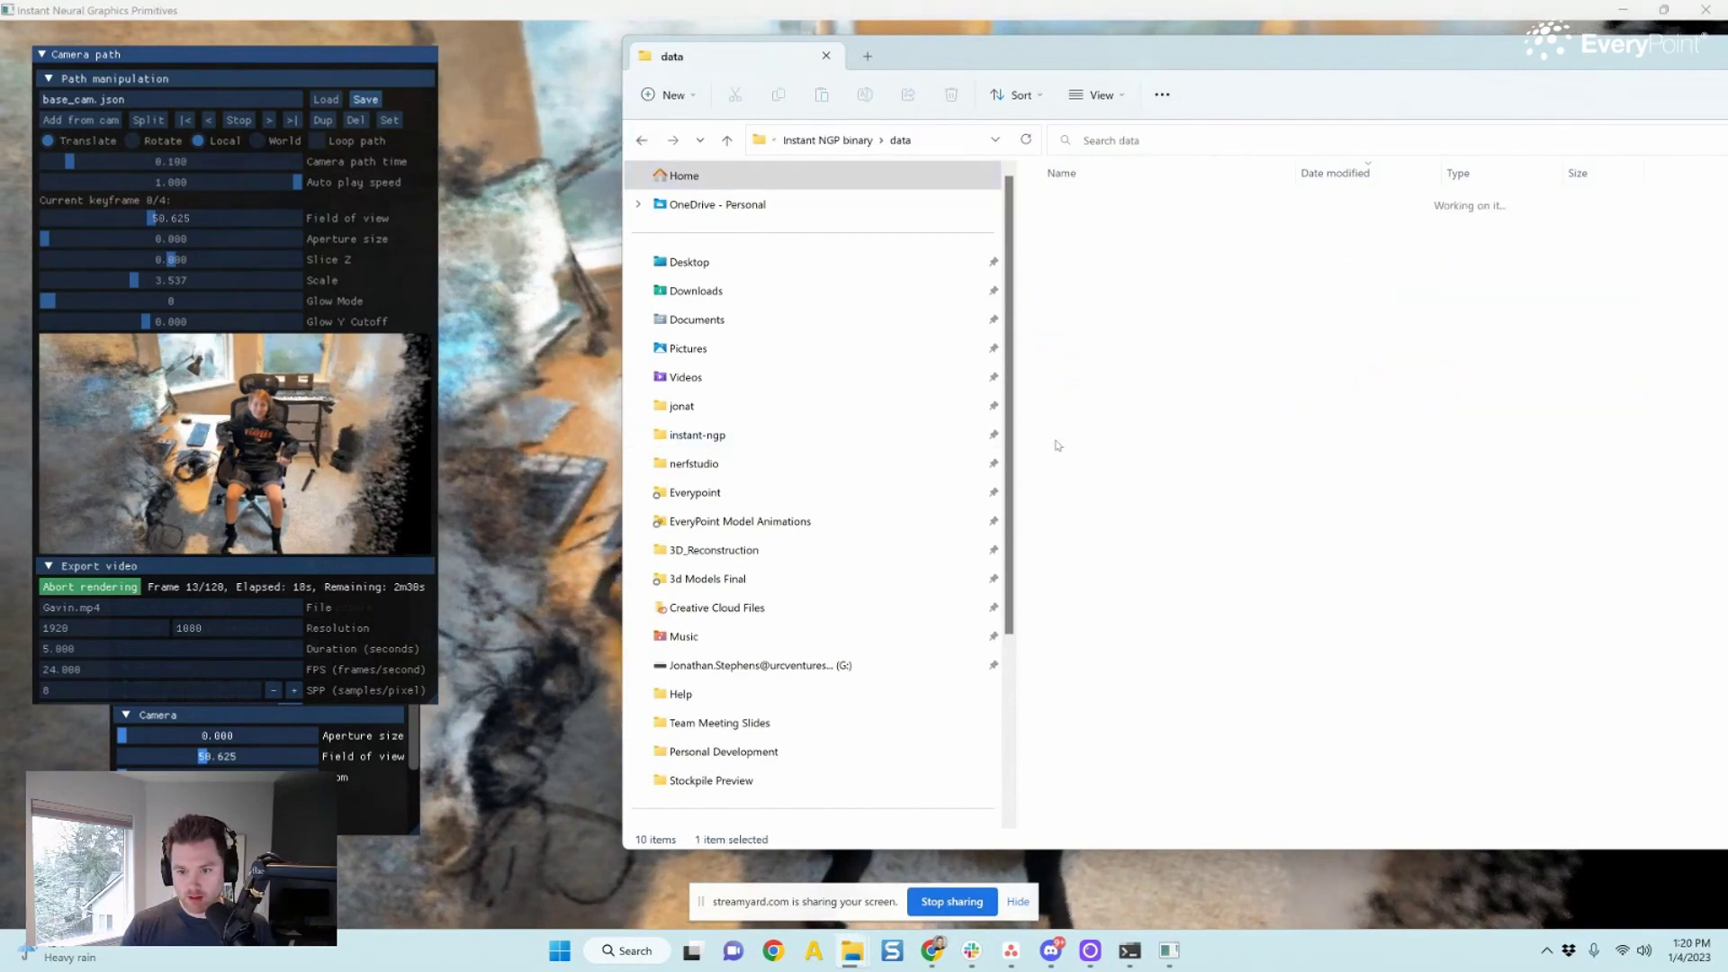
click(644, 140)
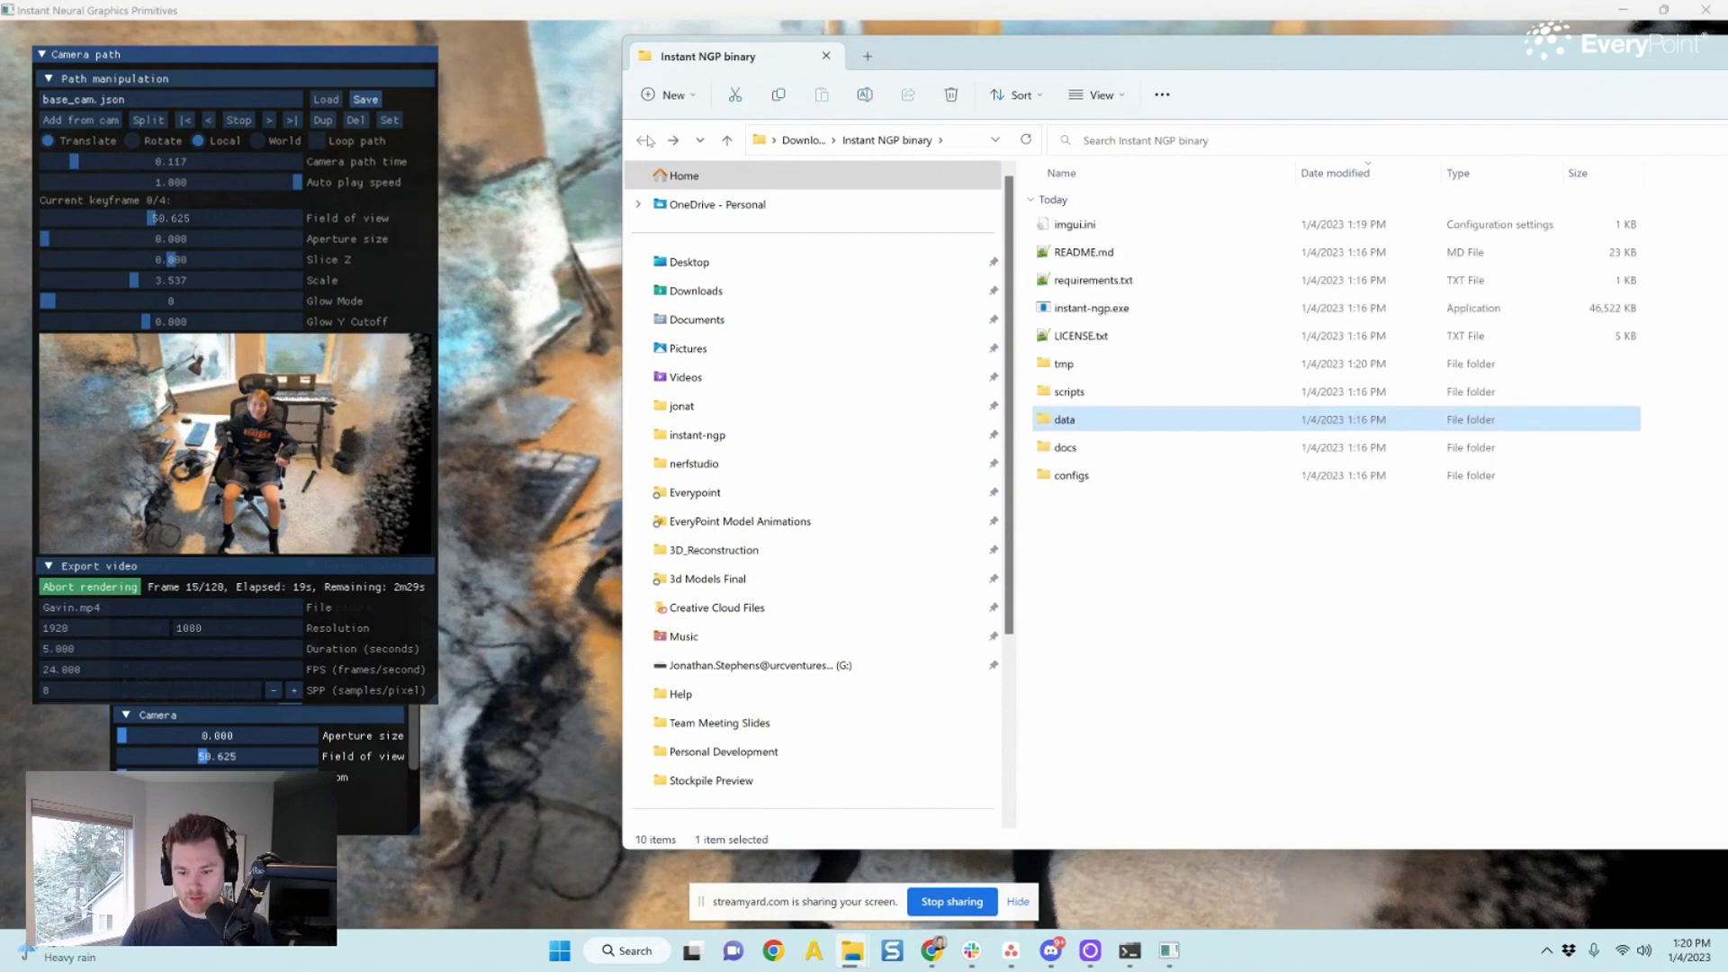
Wait for all 120 frames of Gavin.mp4 to render, then preview the open Explorer windows
mouse_move(859, 927)
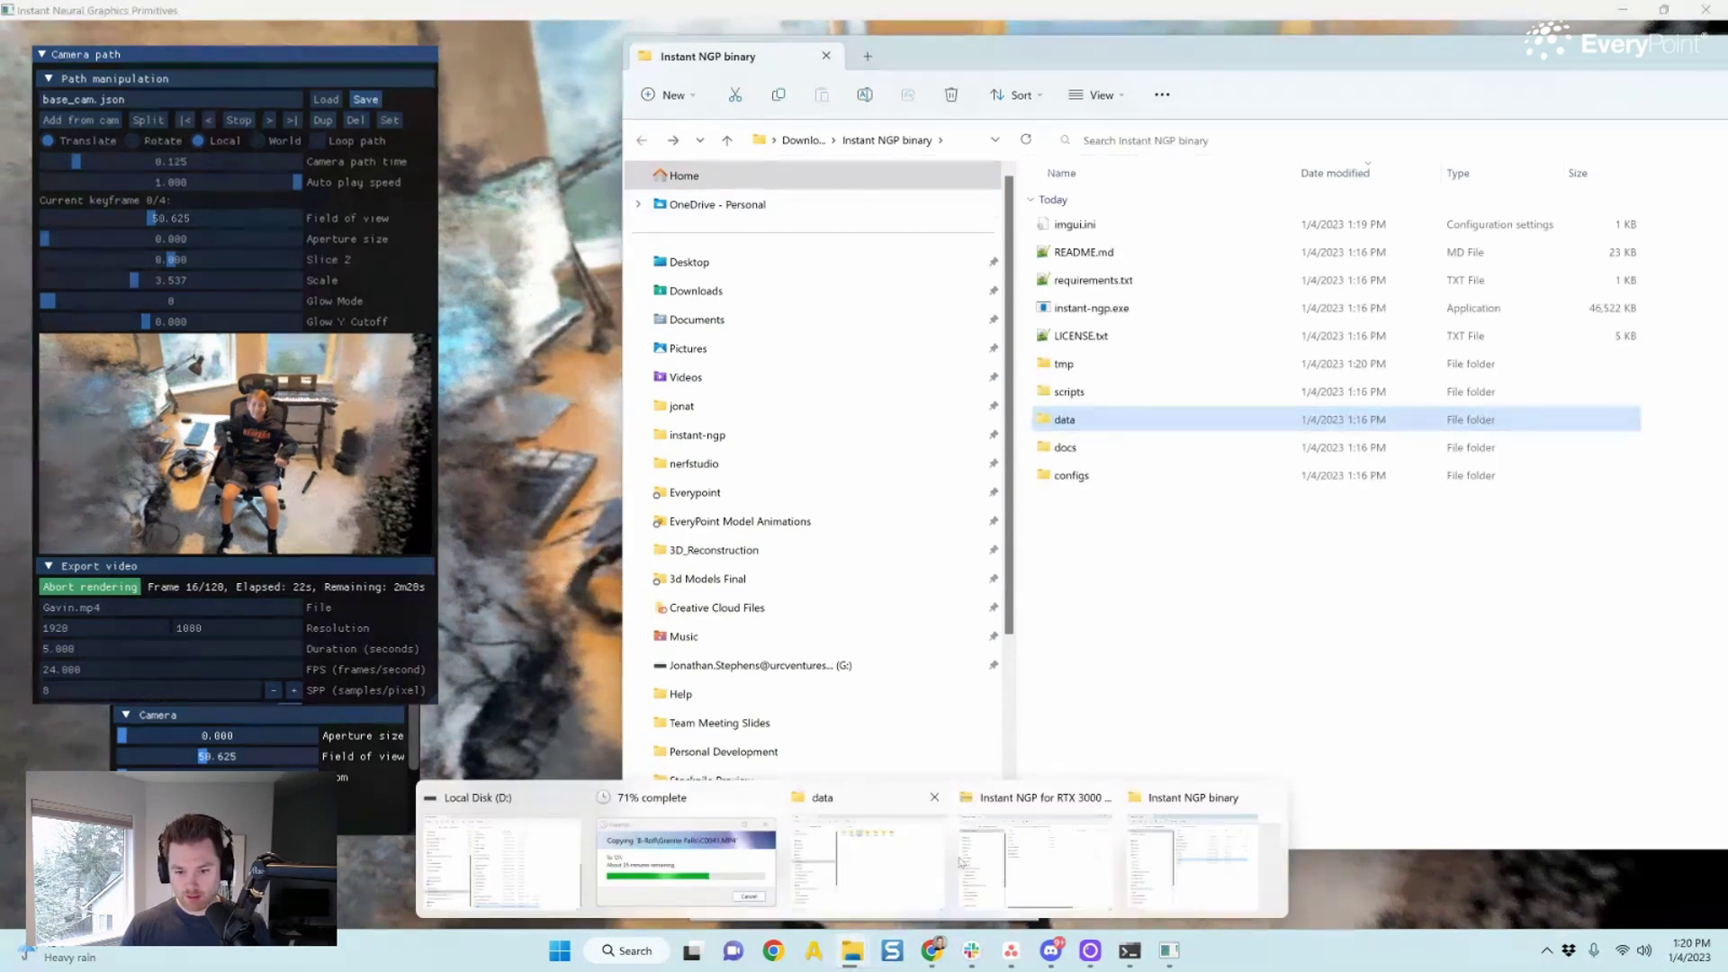
click(1306, 694)
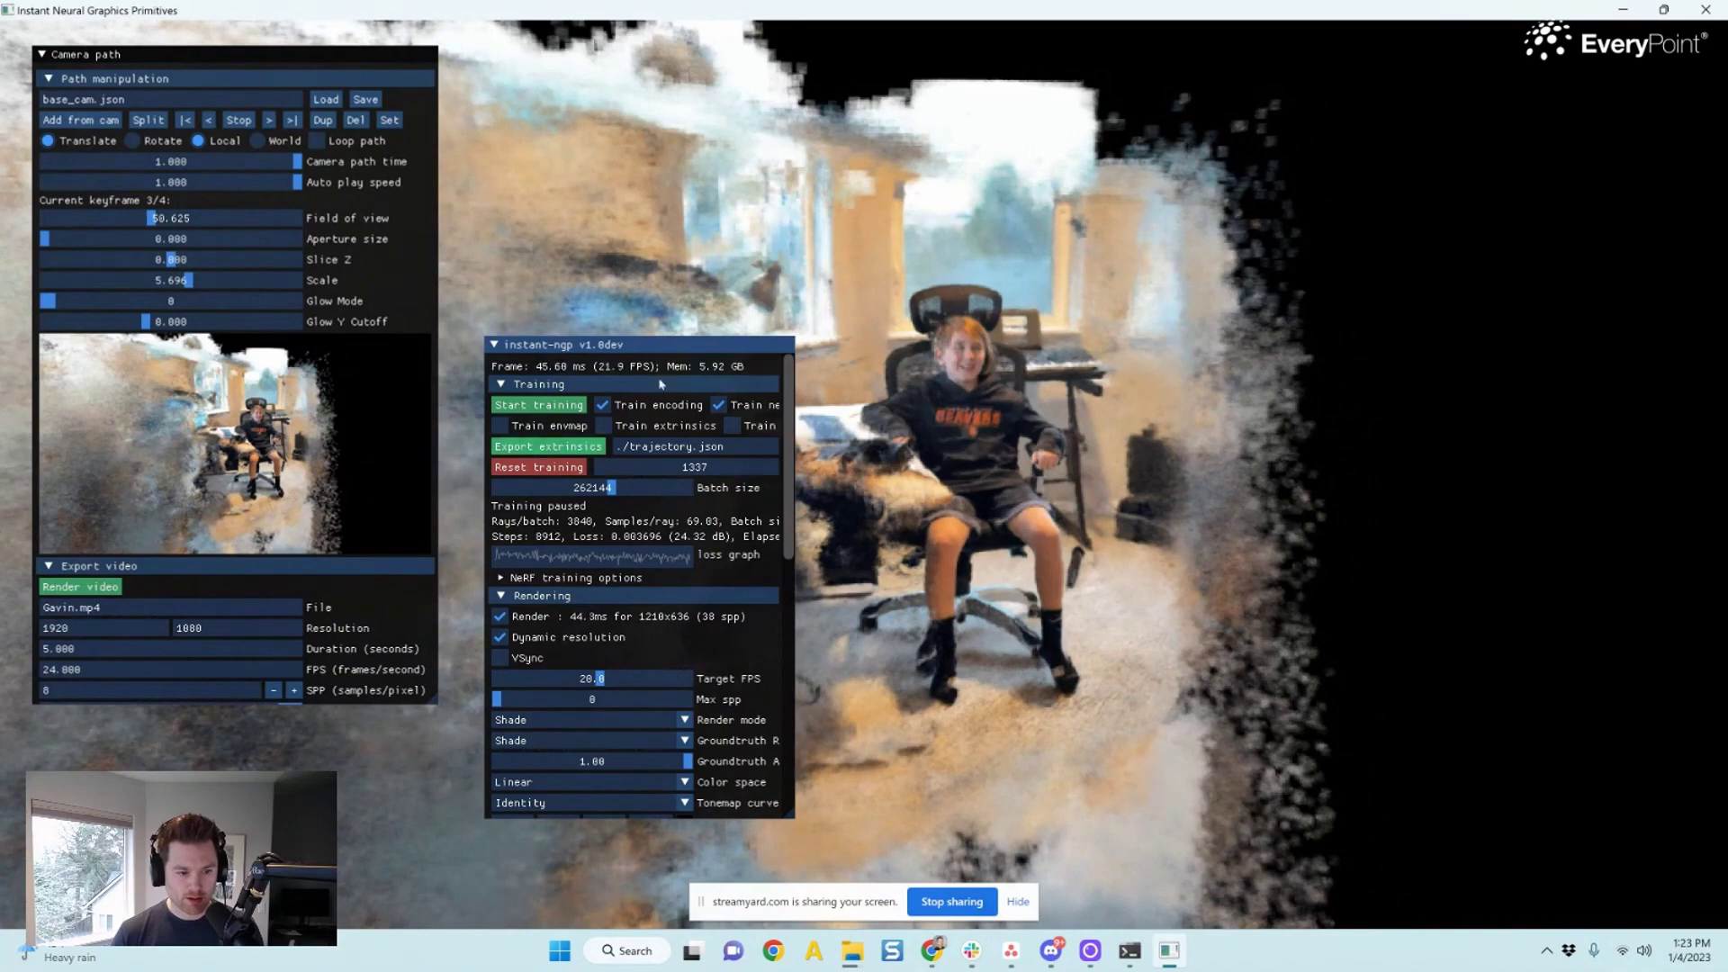
scroll(317, 633, down, 1)
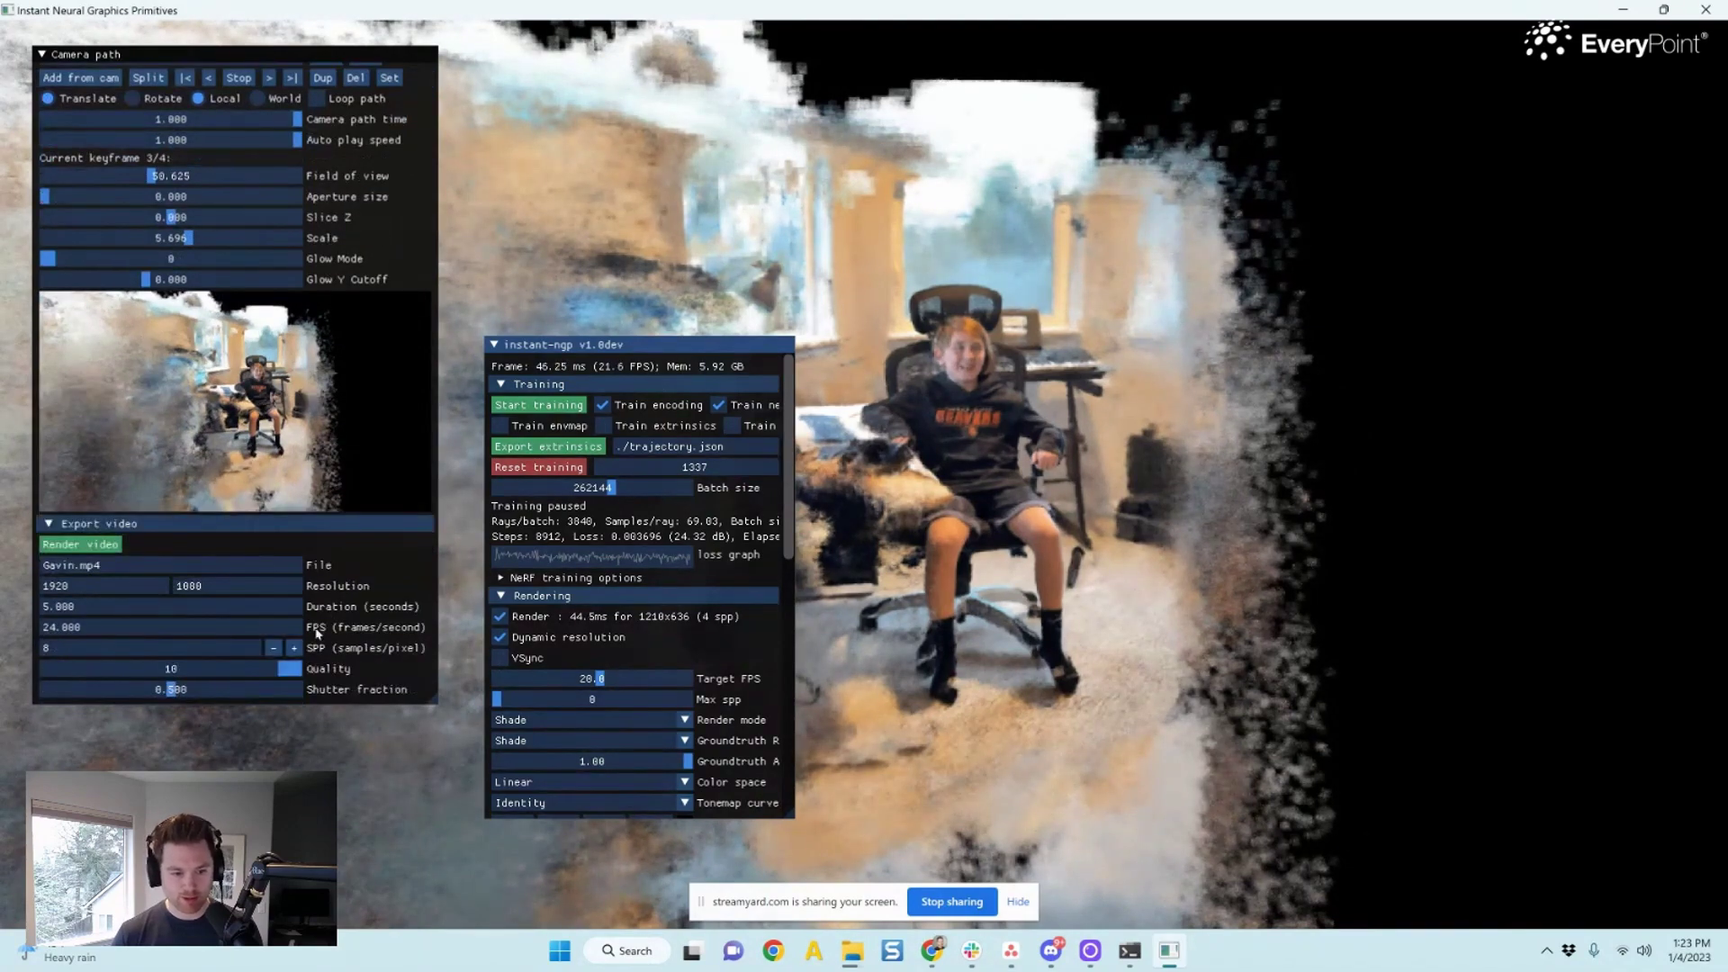
click(867, 952)
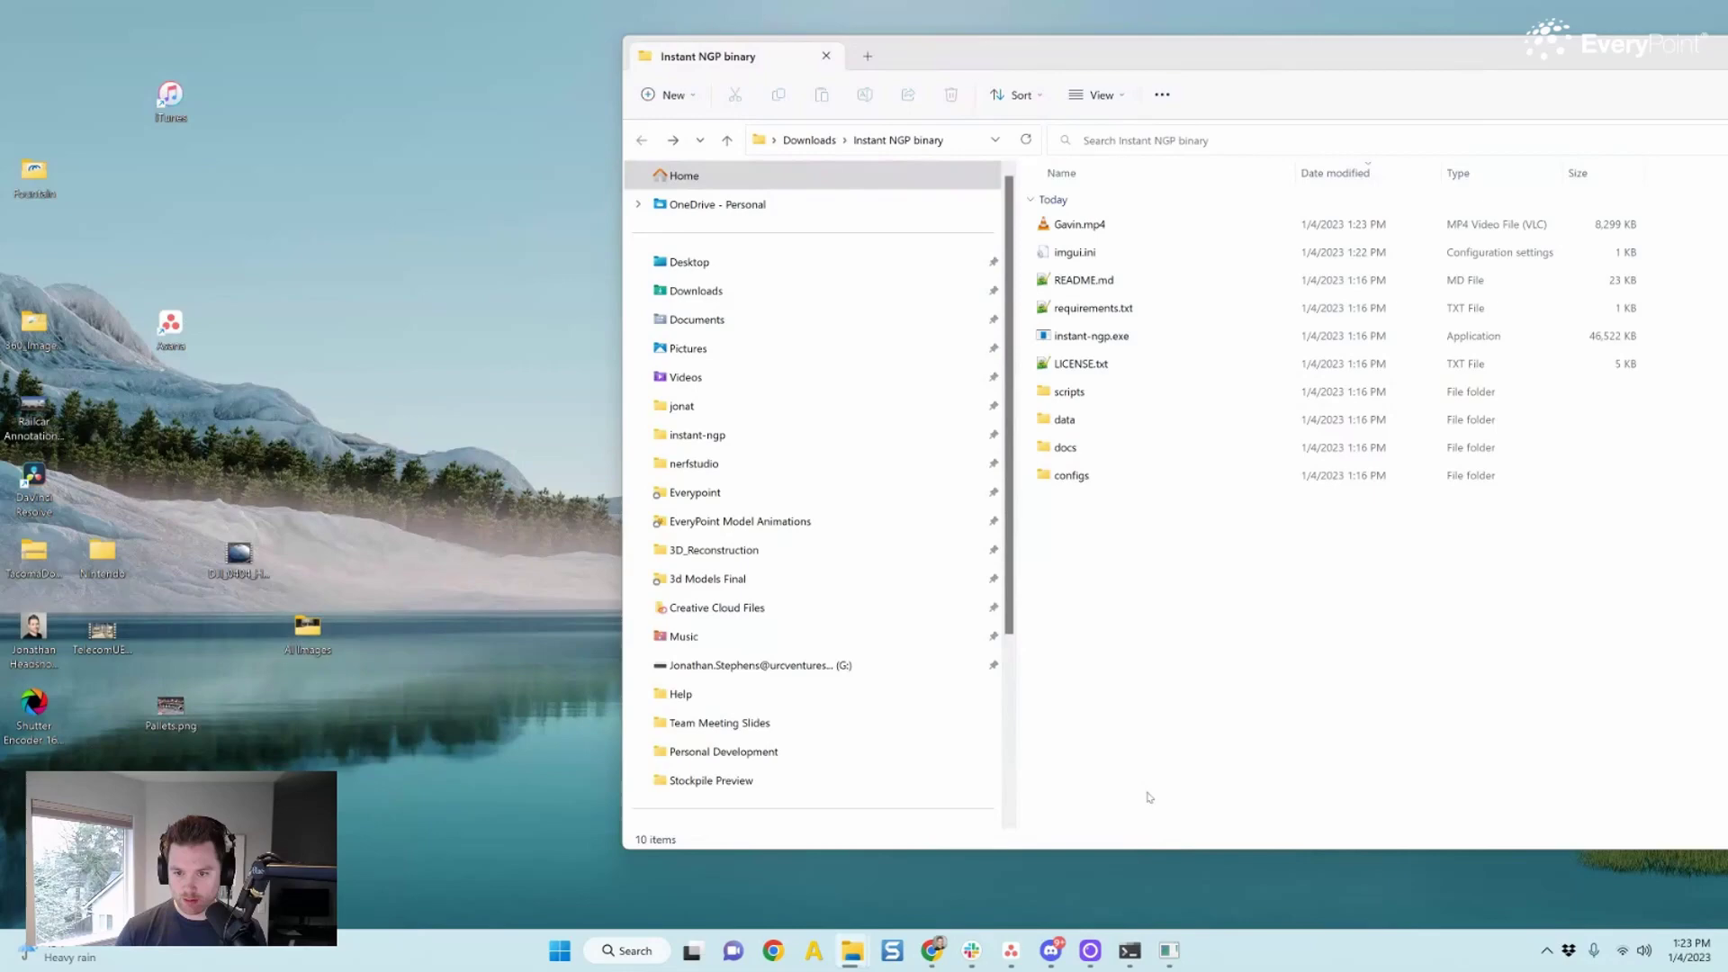
Play Gavin.mp4 from the Instant NGP binary folder in VLC, then close the player
click(1176, 844)
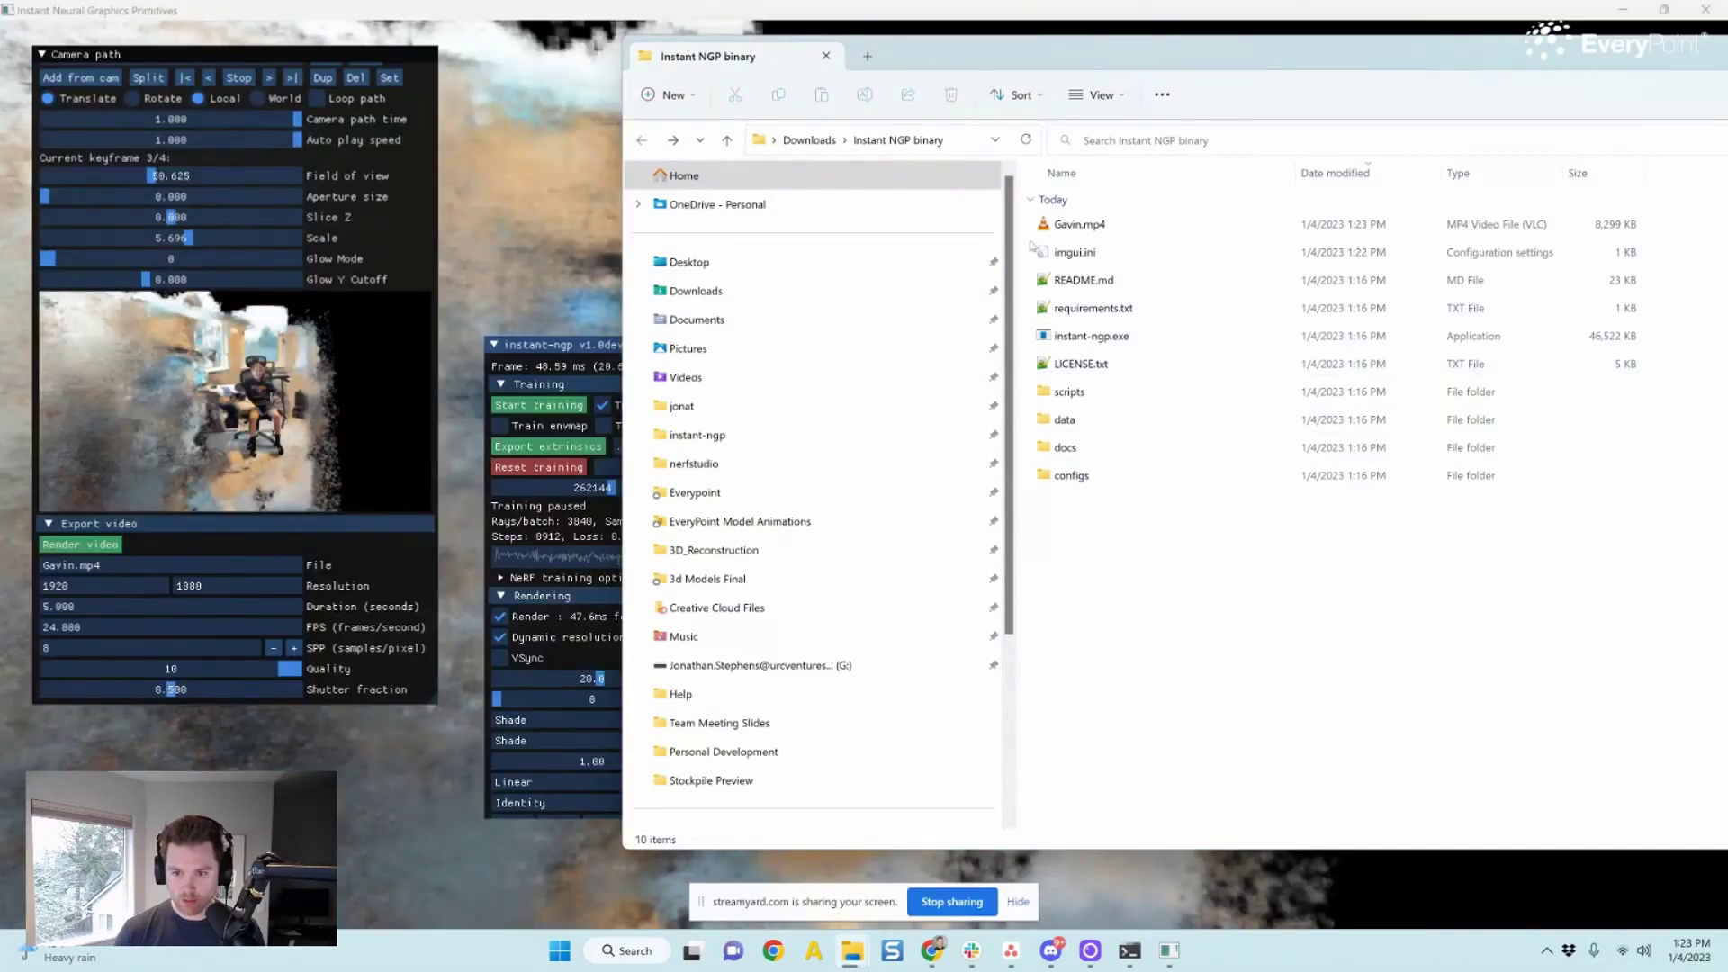
double_click(1110, 227)
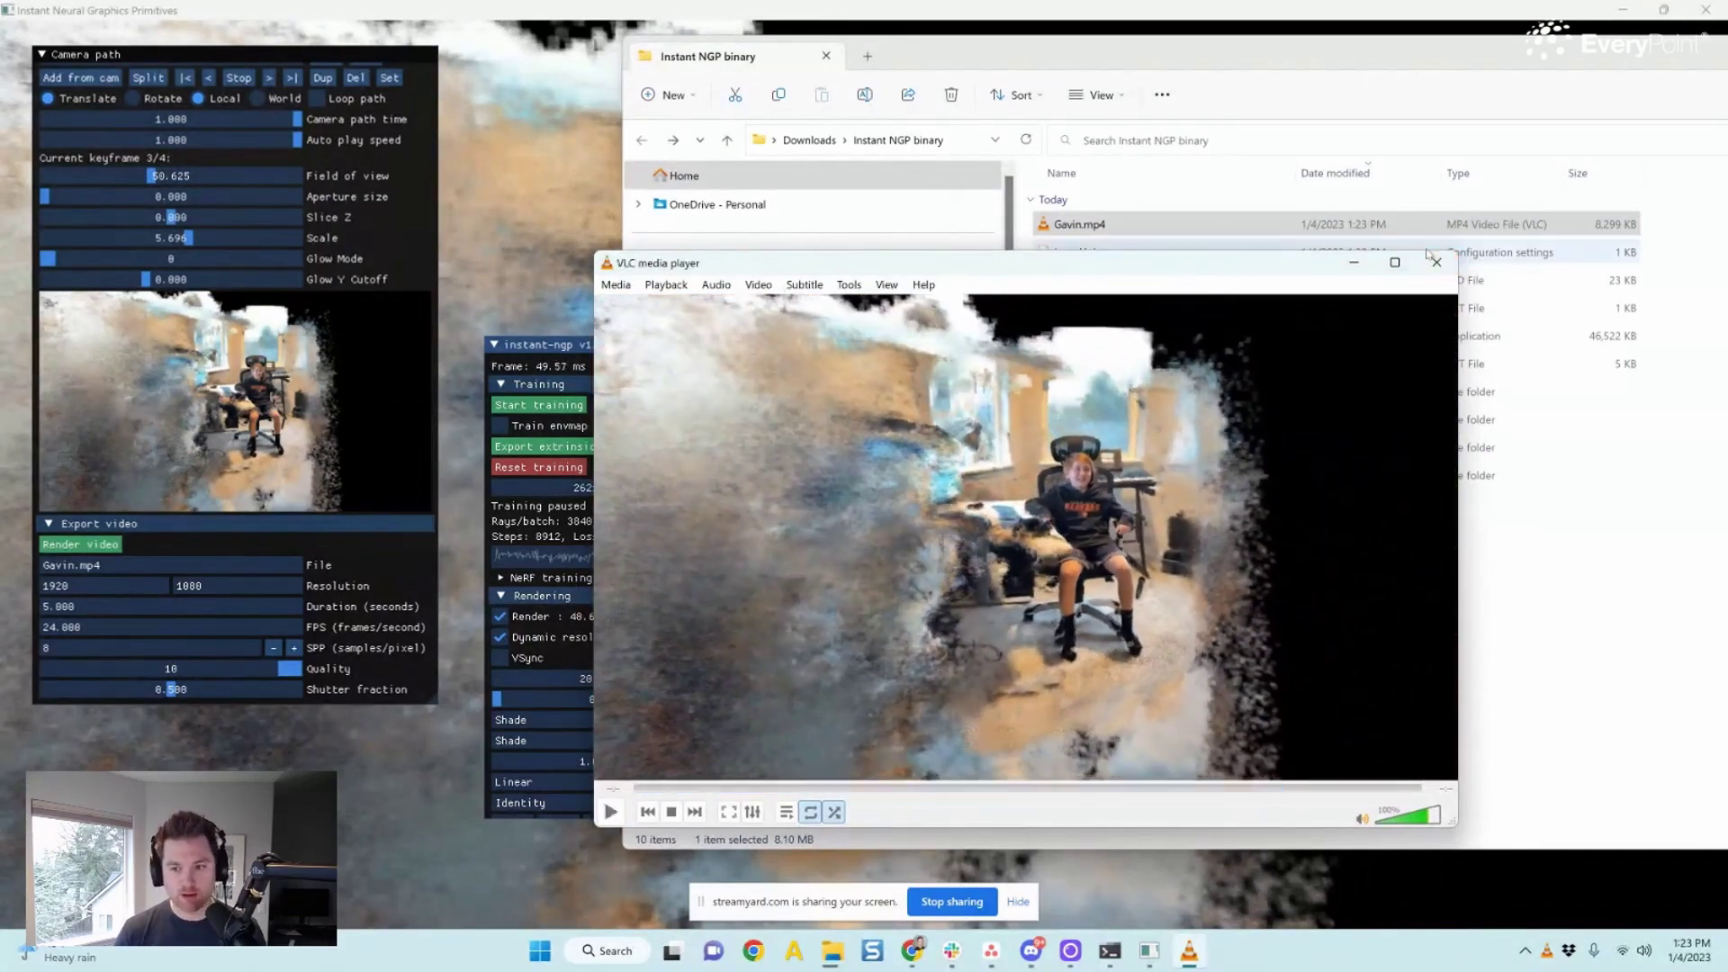
click(1436, 262)
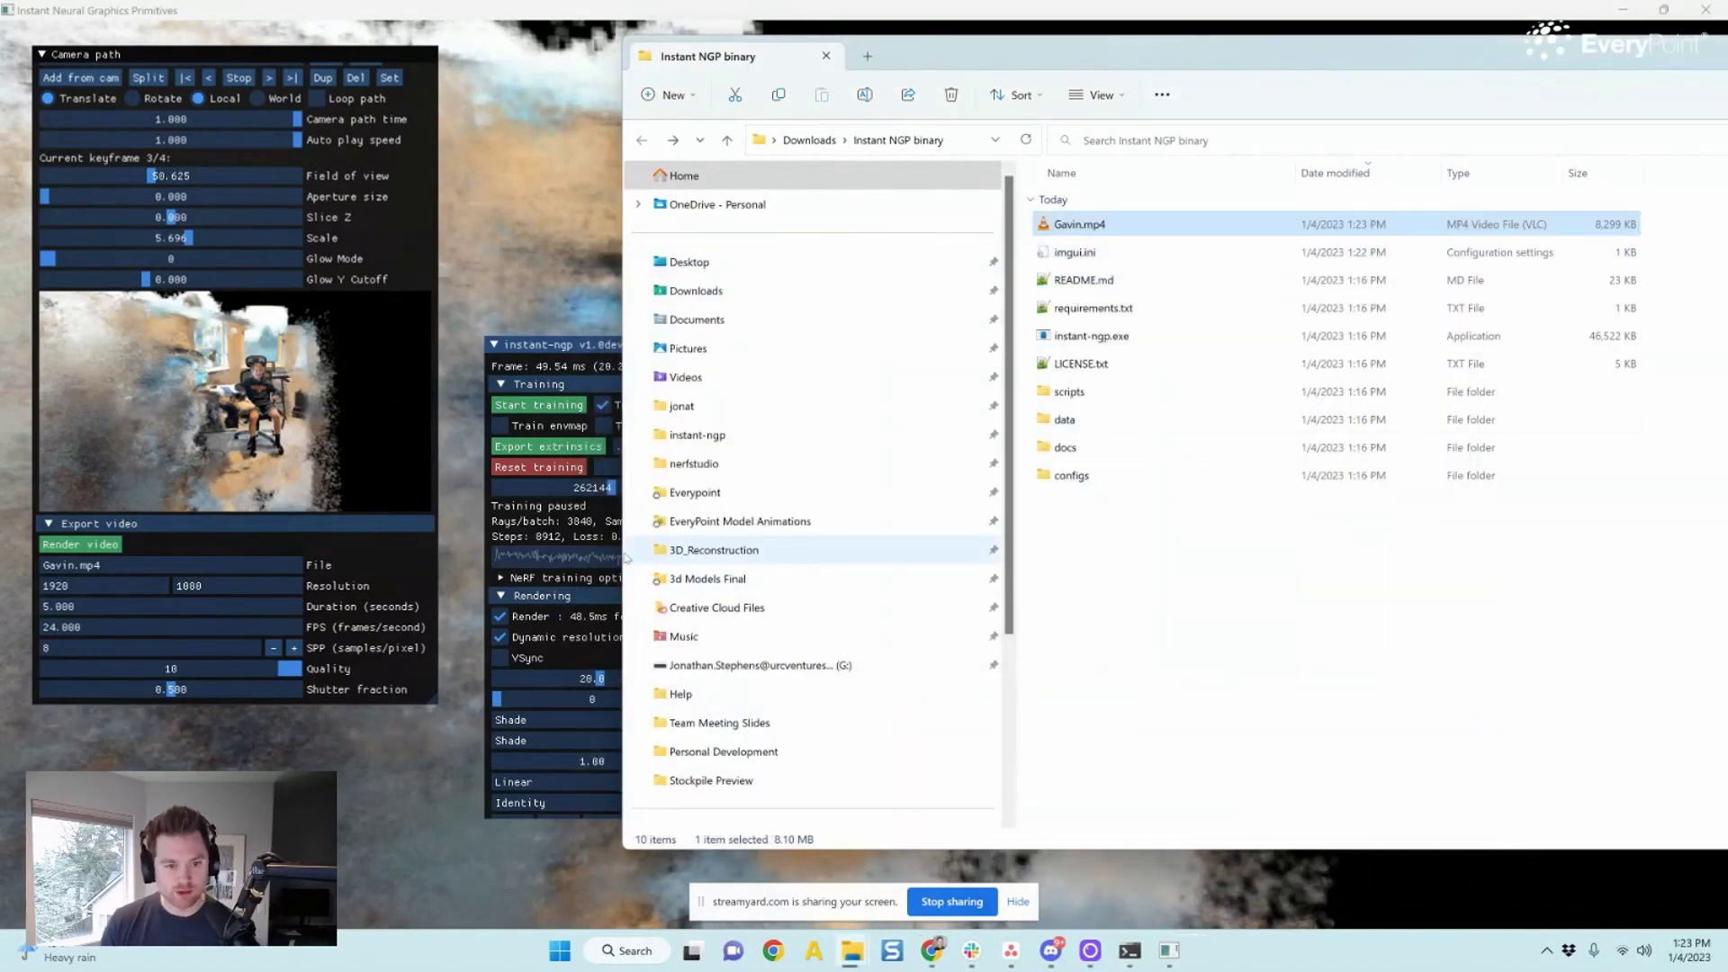